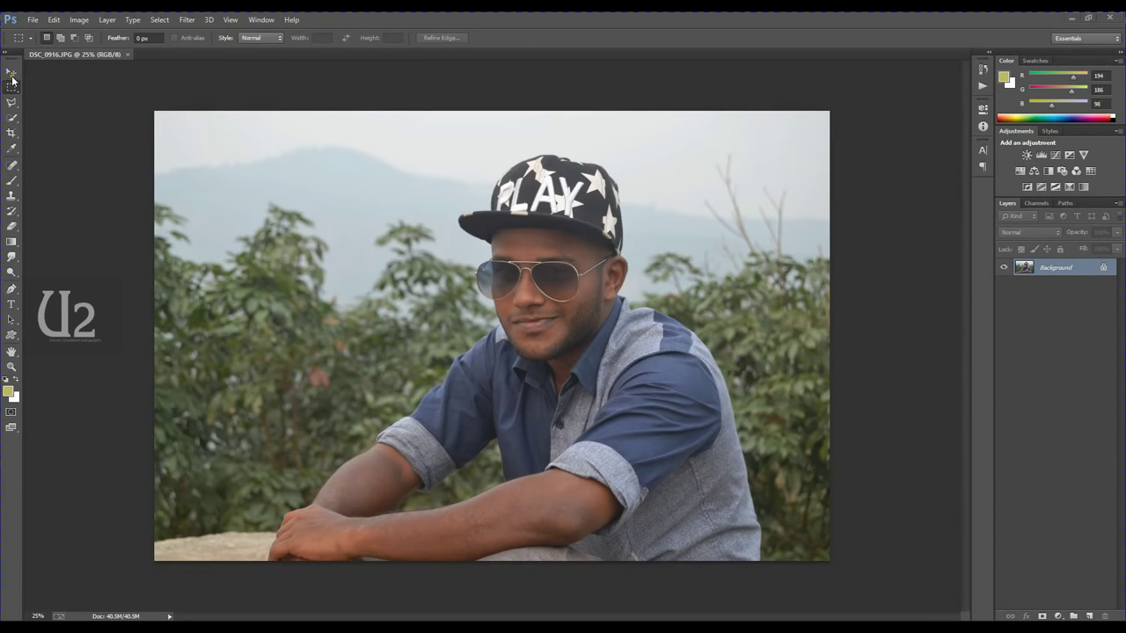
Step: Apply Imagenomic Portraiture to the man's face with Threshold set to 13
{"action": "left_click", "coordinate": [11, 75]}
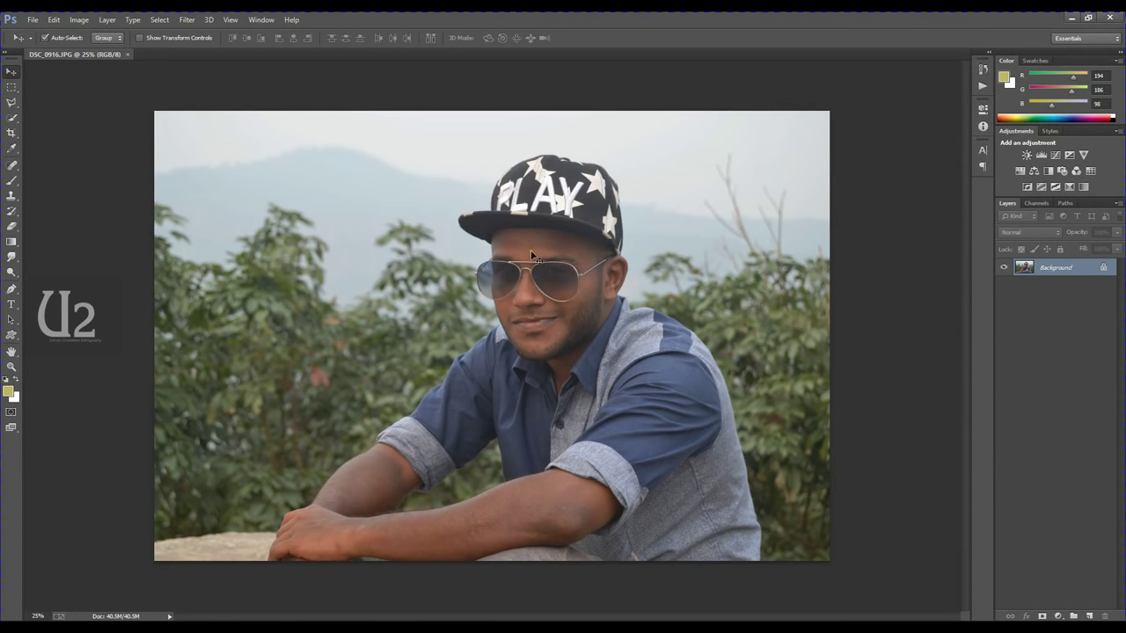
{"action": "left_click", "coordinate": [186, 19]}
{"action": "mouse_move", "coordinate": [206, 265]}
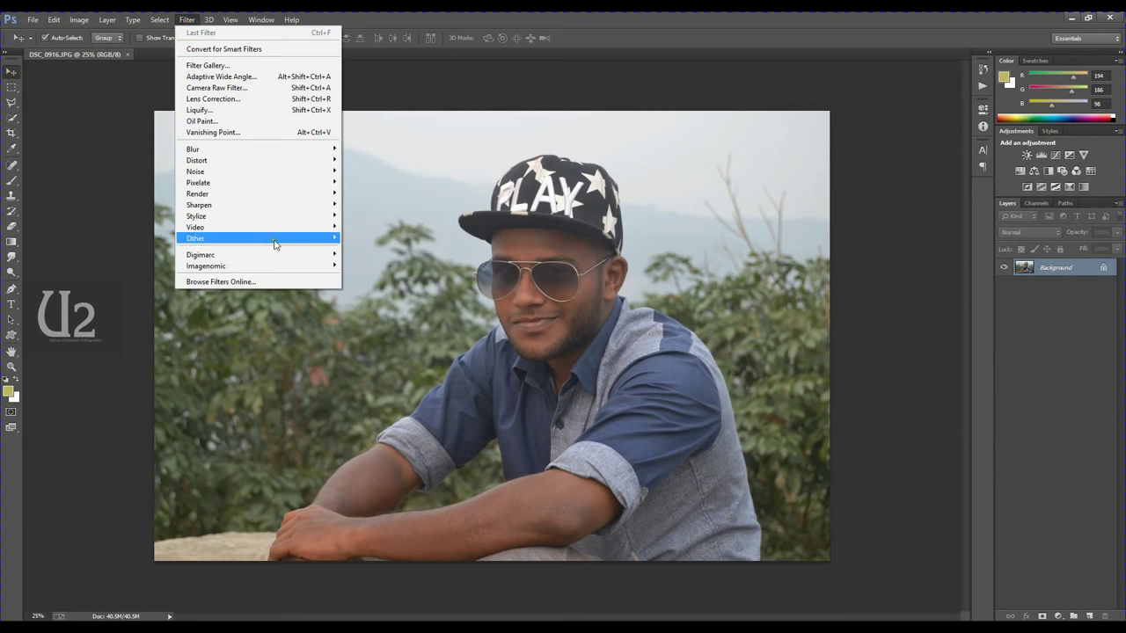
{"action": "left_click", "coordinate": [369, 276]}
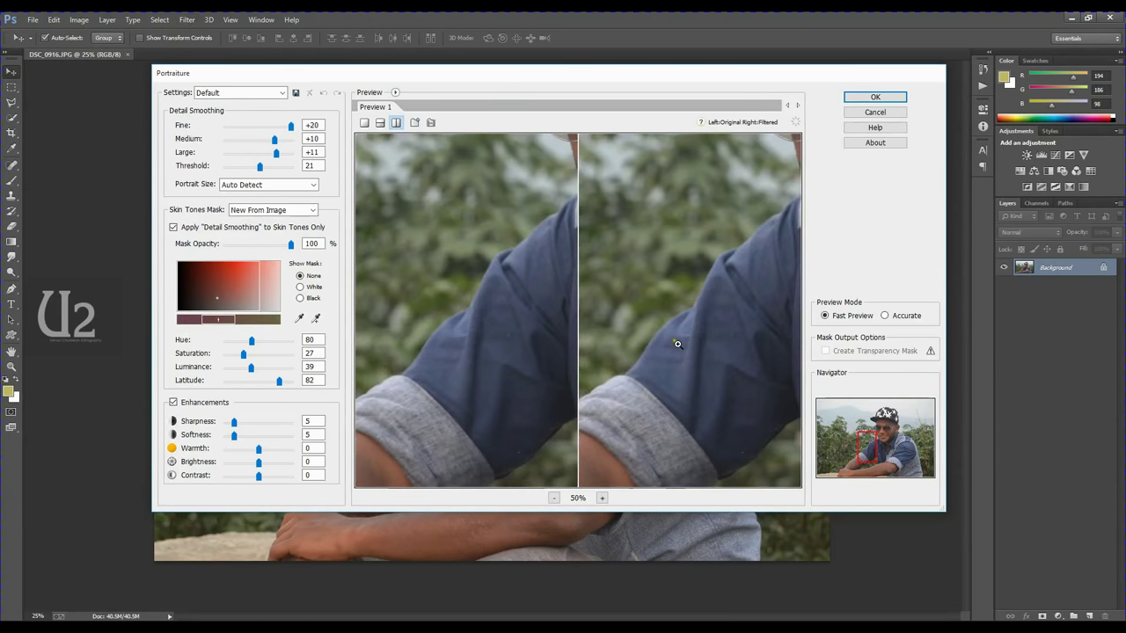
{"action": "mouse_move", "coordinate": [677, 343]}
{"action": "left_mouse_down"}
{"action": "mouse_move", "coordinate": [658, 319]}
{"action": "mouse_move", "coordinate": [603, 360]}
{"action": "left_mouse_up"}
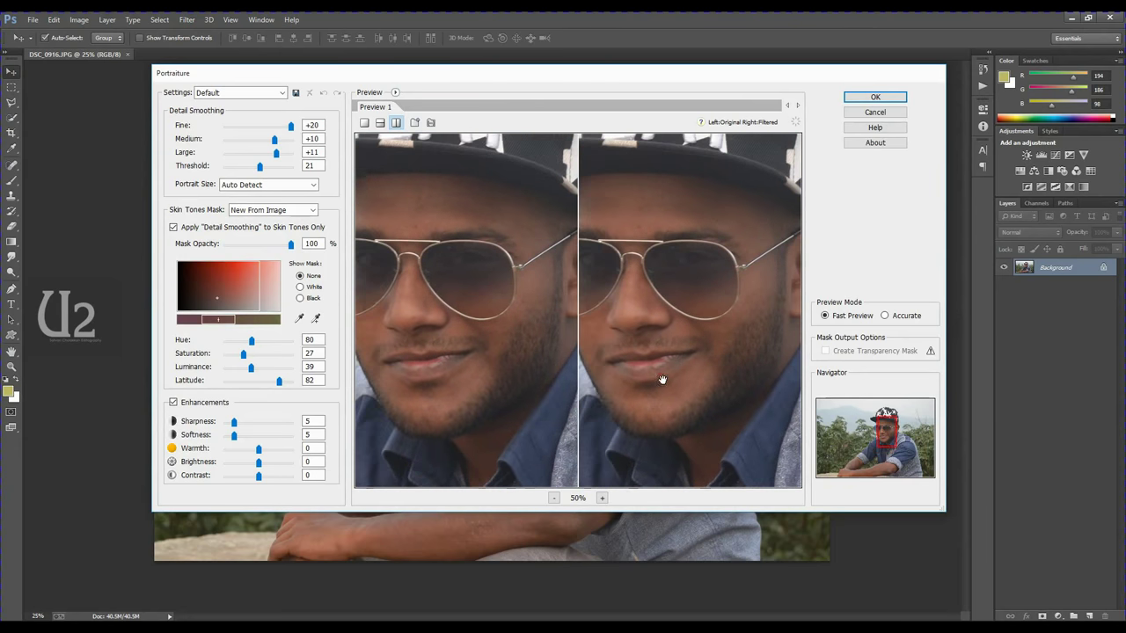
{"action": "left_click_drag", "start_coordinate": [681, 293], "coordinate": [692, 304]}
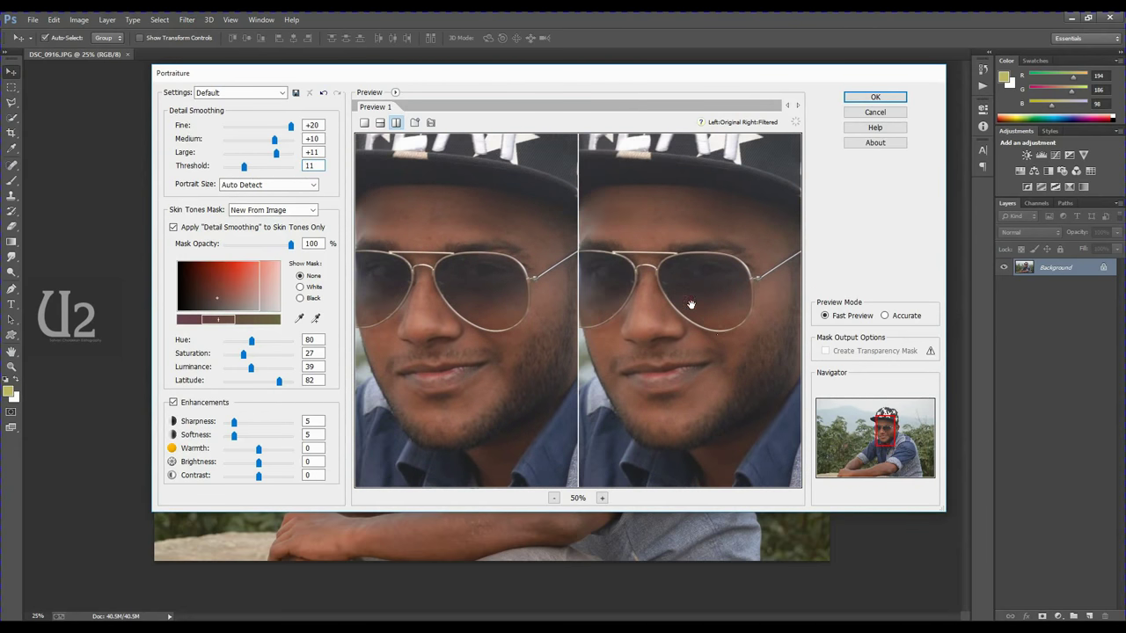
{"action": "left_click_drag", "start_coordinate": [244, 175], "coordinate": [249, 170]}
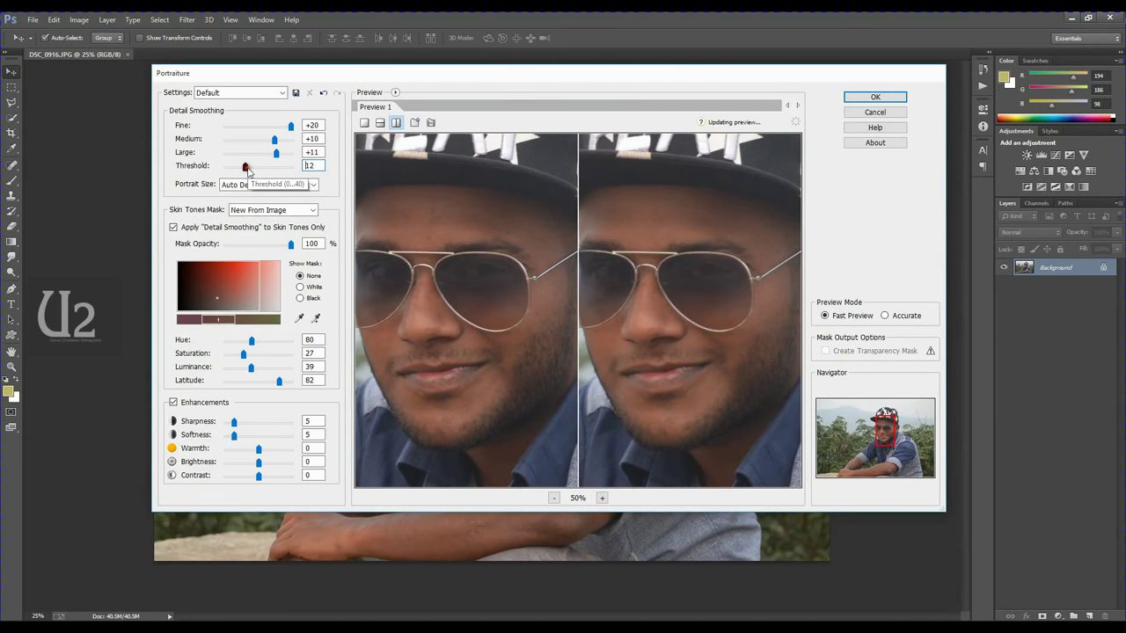
{"action": "left_click", "coordinate": [875, 97]}
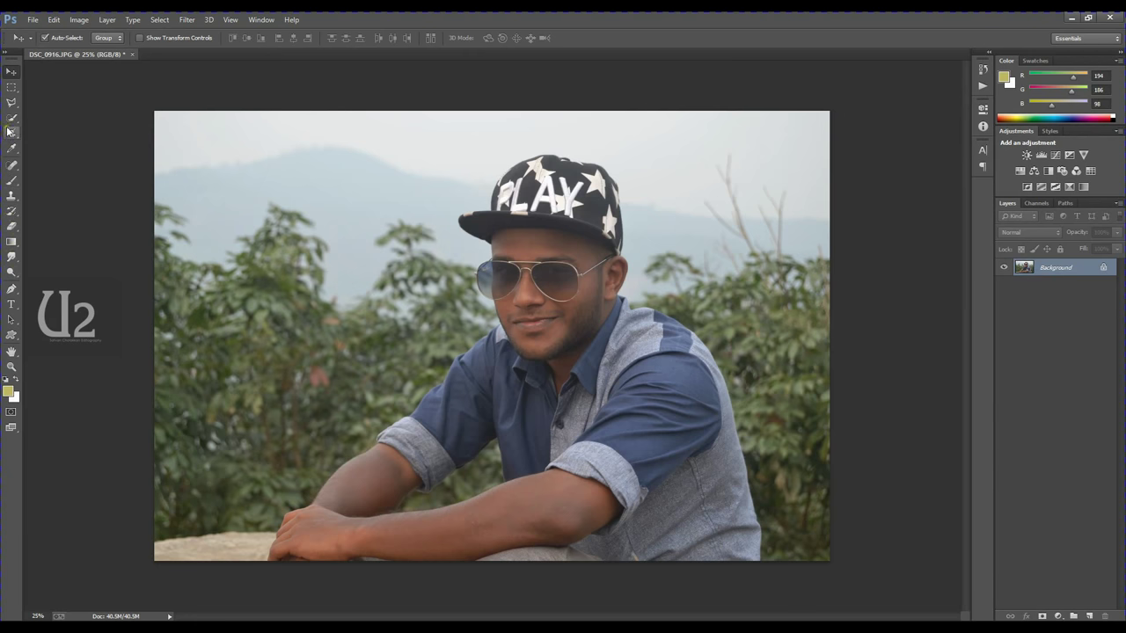
Step: Trace the man's outline with the Pen tool along the hand, arm, shoulder and collar
{"action": "left_click", "coordinate": [12, 290]}
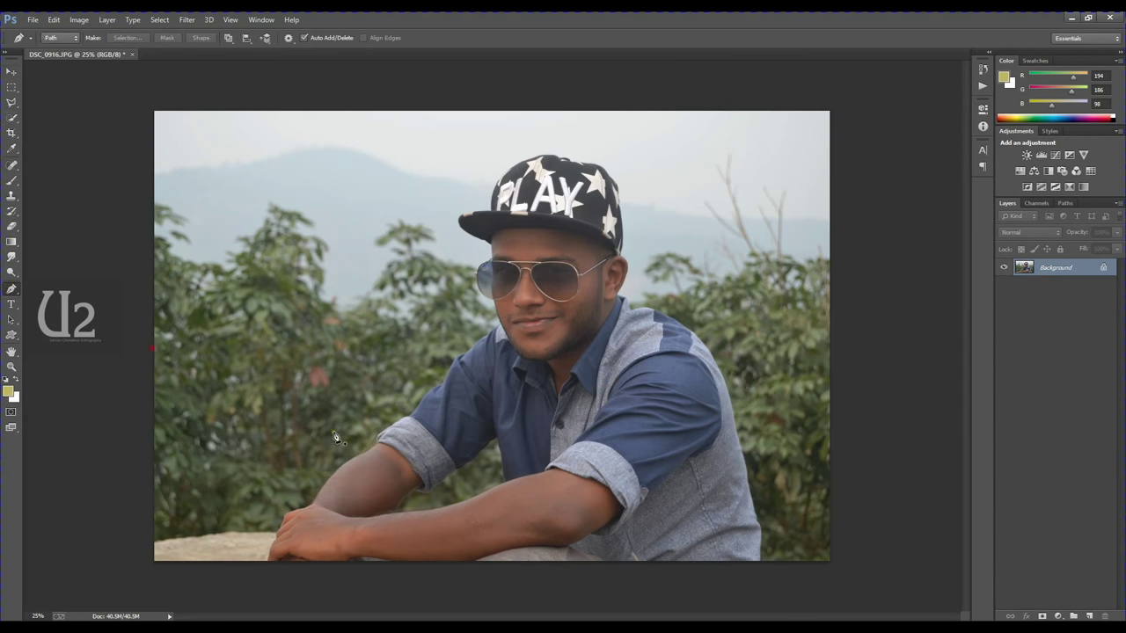
{"action": "key", "text": "ctrl+plus"}
{"action": "left_click_drag", "start_coordinate": [336, 432], "coordinate": [419, 279]}
{"action": "key", "text": "ctrl+plus"}
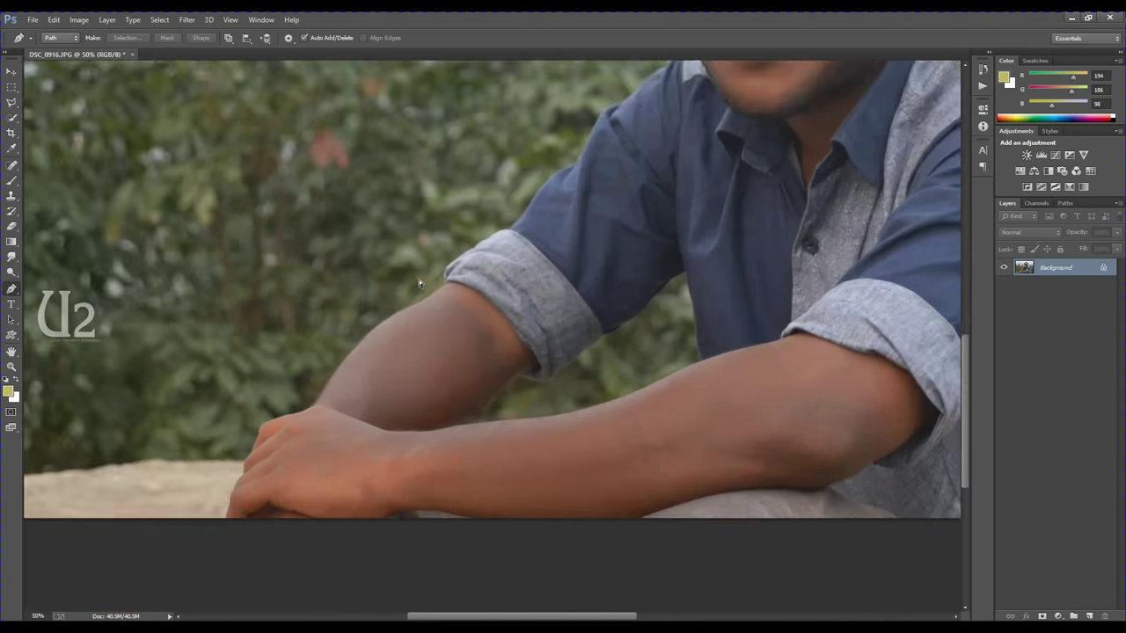
{"action": "key", "text": "ctrl+plus"}
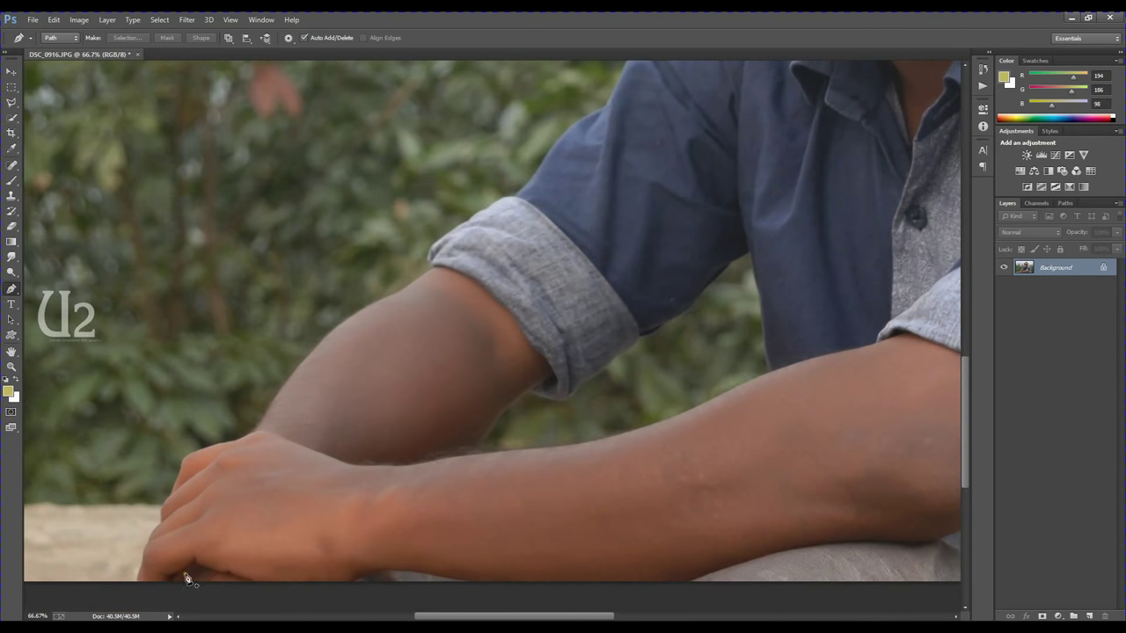
{"action": "key", "text": "ctrl+plus"}
{"action": "key", "text": "ctrl+plus"}
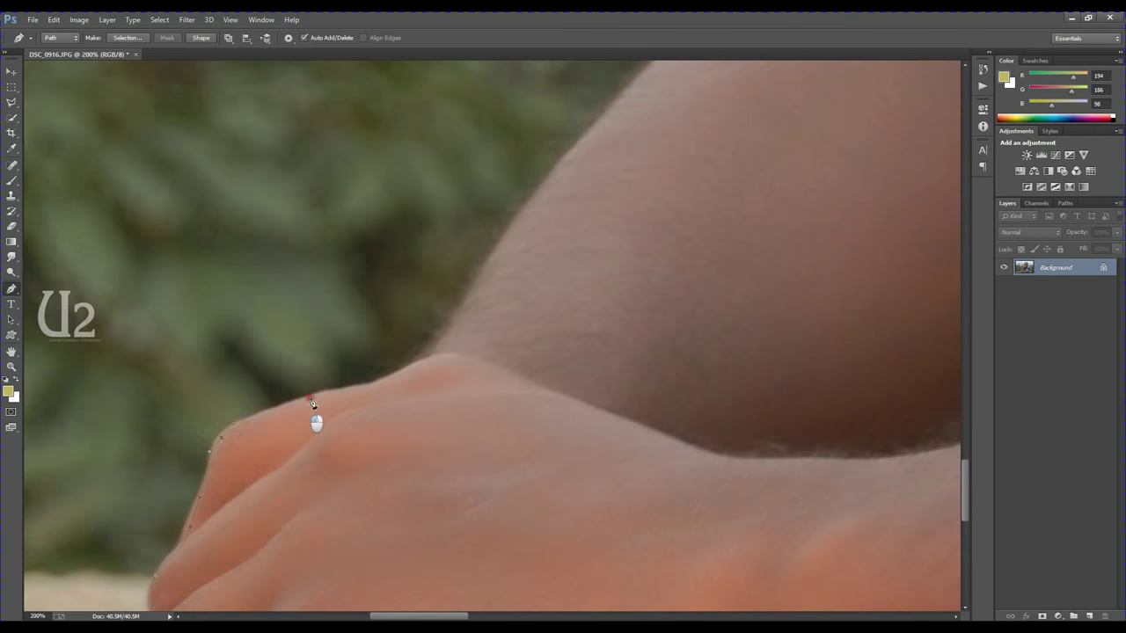
{"action": "left_click", "coordinate": [448, 281]}
{"action": "left_click_drag", "start_coordinate": [448, 282], "coordinate": [469, 440]}
{"action": "left_click", "coordinate": [774, 176]}
{"action": "mouse_move", "coordinate": [774, 175]}
{"action": "left_mouse_down"}
{"action": "mouse_move", "coordinate": [573, 296]}
{"action": "mouse_move", "coordinate": [354, 387]}
{"action": "left_mouse_up"}
{"action": "left_click", "coordinate": [354, 387]}
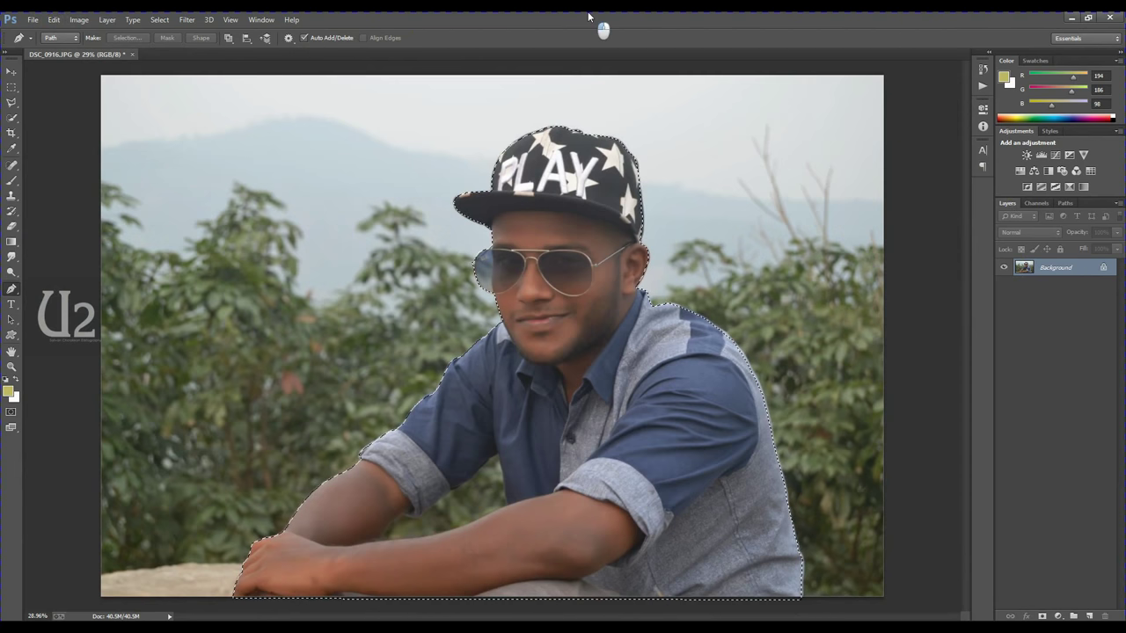
Step: Feather the selection, then copy and paste the man onto new Layer 1
{"action": "key", "text": "shift+F6"}
{"action": "key", "text": "Return"}
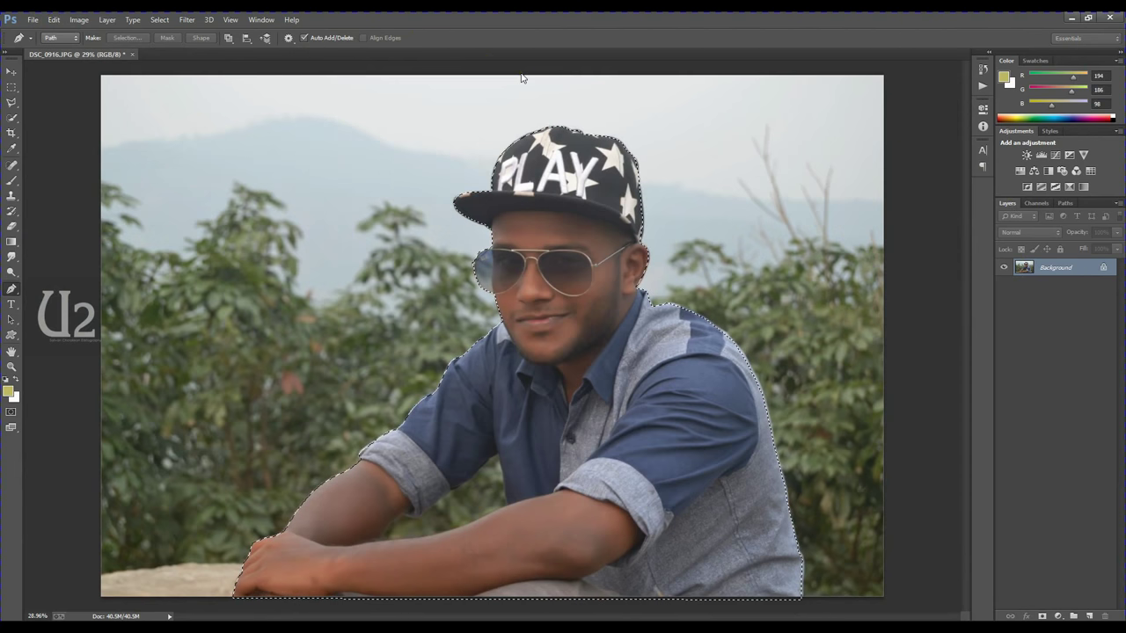
{"action": "left_click", "coordinate": [52, 19]}
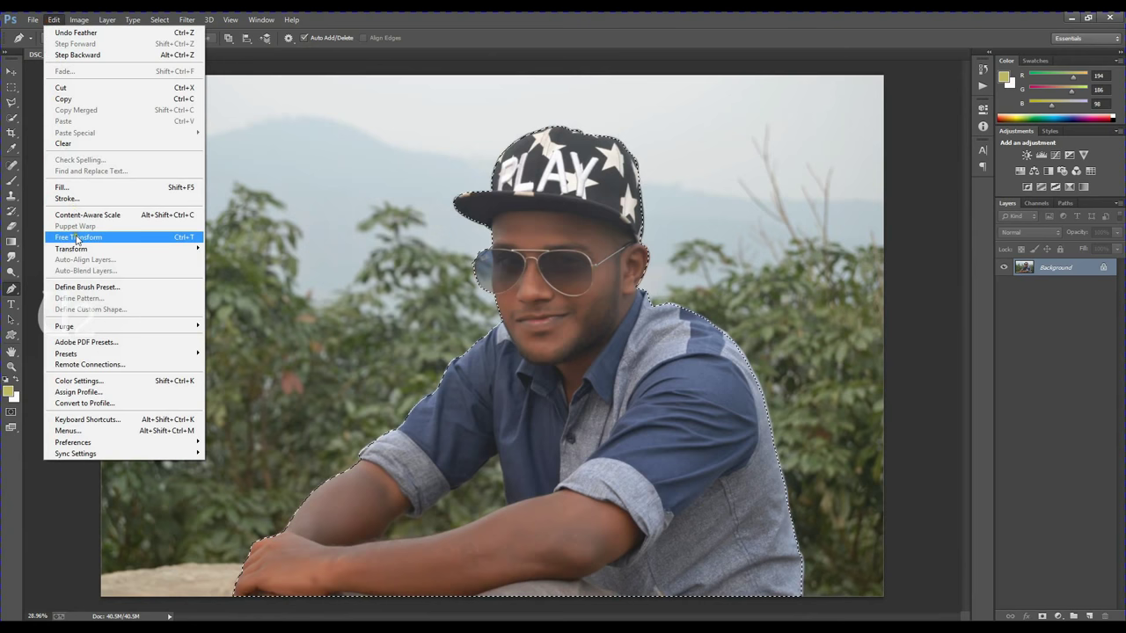
{"action": "left_click", "coordinate": [92, 99]}
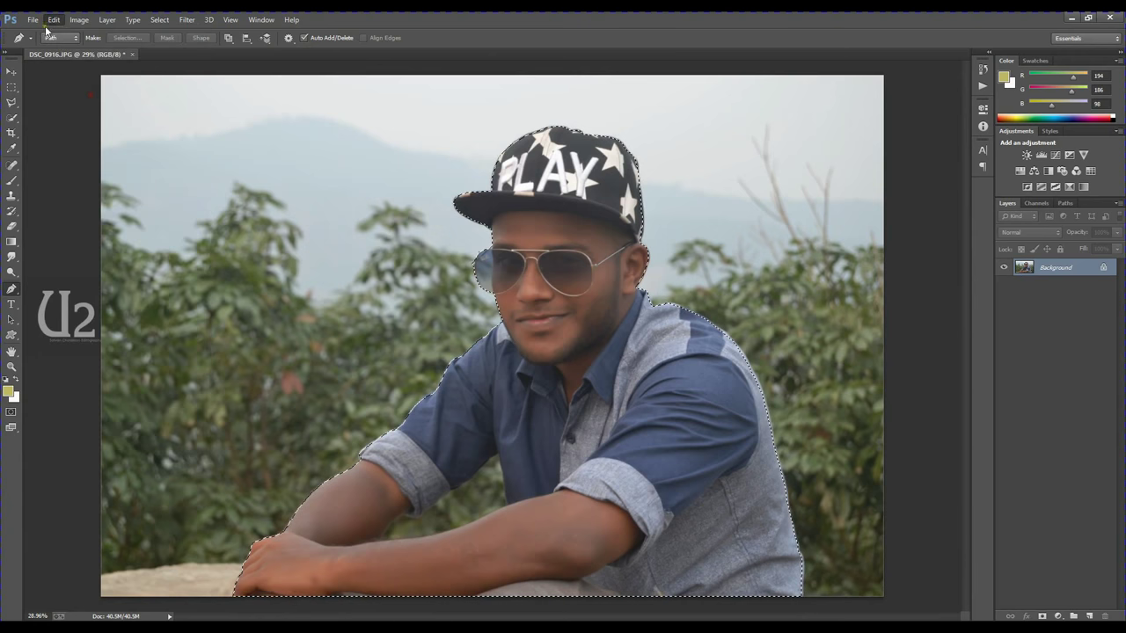
{"action": "left_click", "coordinate": [53, 19]}
{"action": "left_click", "coordinate": [61, 120]}
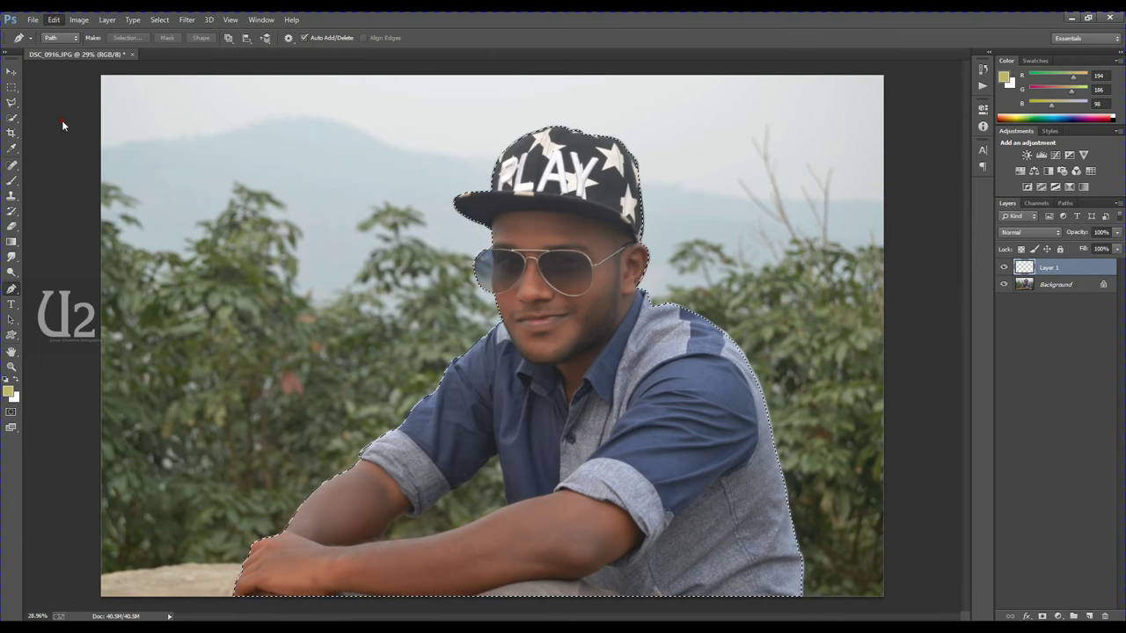
{"action": "key", "text": "v"}
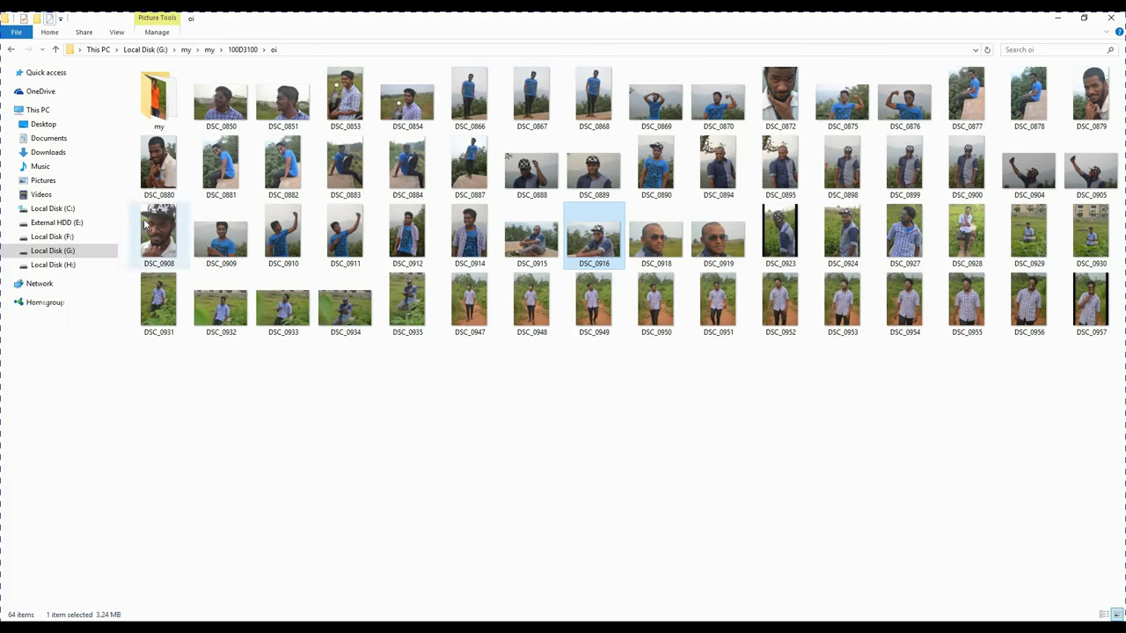
Step: In Downloads, drag the azmi-semih-okay-221668 beach photo onto Photoshop to open it
{"action": "left_click", "coordinate": [68, 154]}
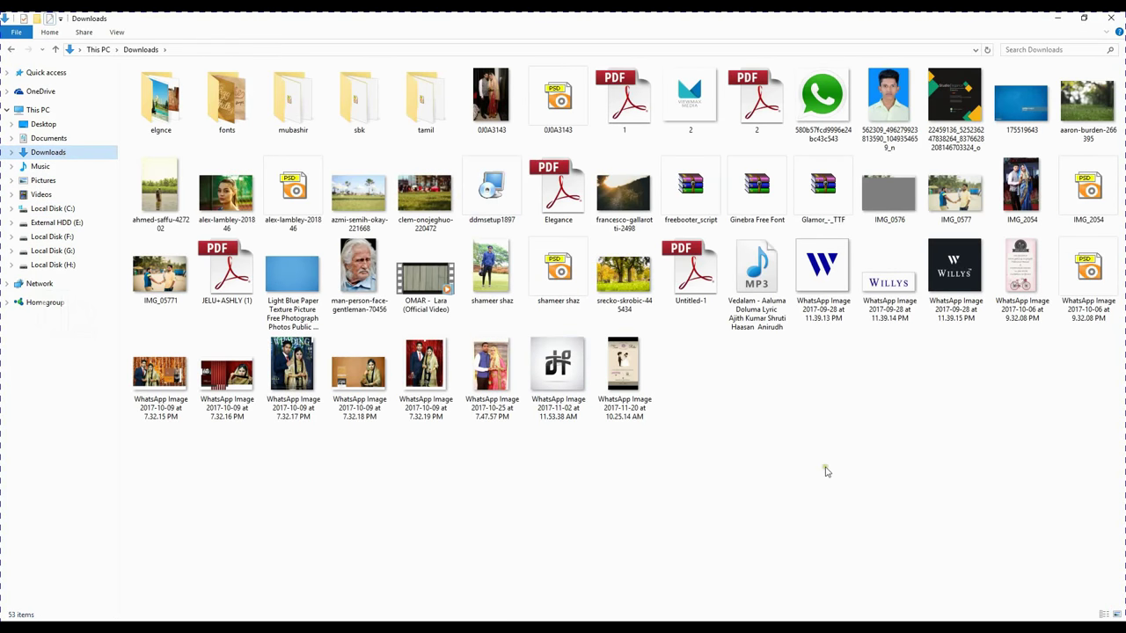
{"action": "mouse_move", "coordinate": [360, 189]}
{"action": "left_mouse_down"}
{"action": "mouse_move", "coordinate": [156, 613]}
{"action": "mouse_move", "coordinate": [401, 44]}
{"action": "left_mouse_up"}
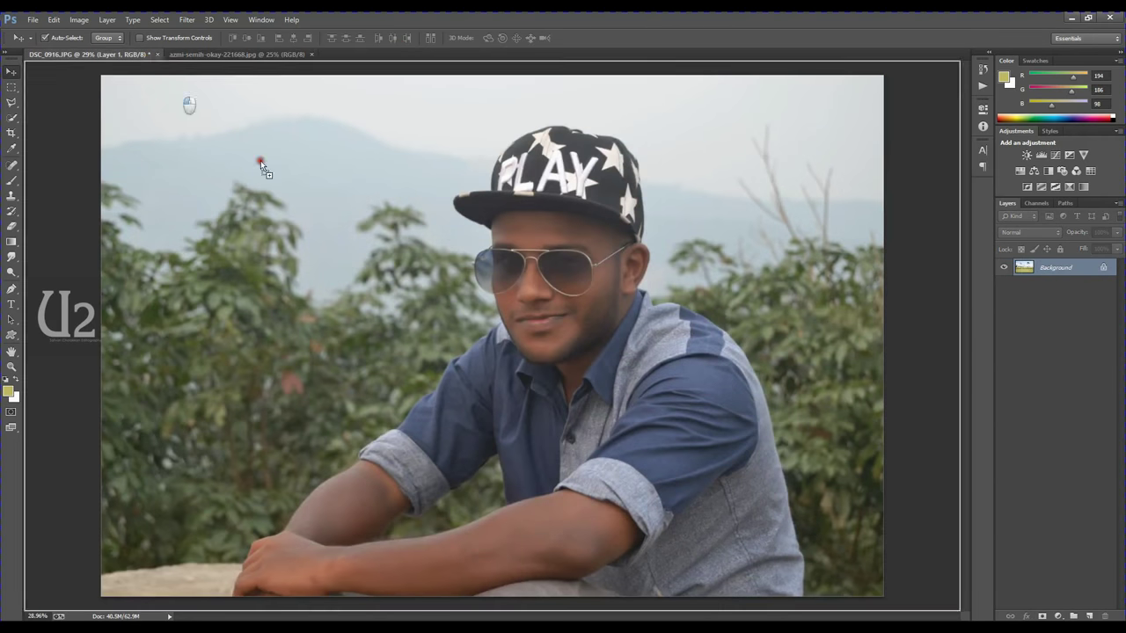
Step: Drop the beach photo into DSC_0916 as Layer 2 and place it below Layer 1
{"action": "mouse_move", "coordinate": [525, 242]}
{"action": "left_mouse_down"}
{"action": "mouse_move", "coordinate": [321, 194]}
{"action": "mouse_move", "coordinate": [567, 296]}
{"action": "left_mouse_up"}
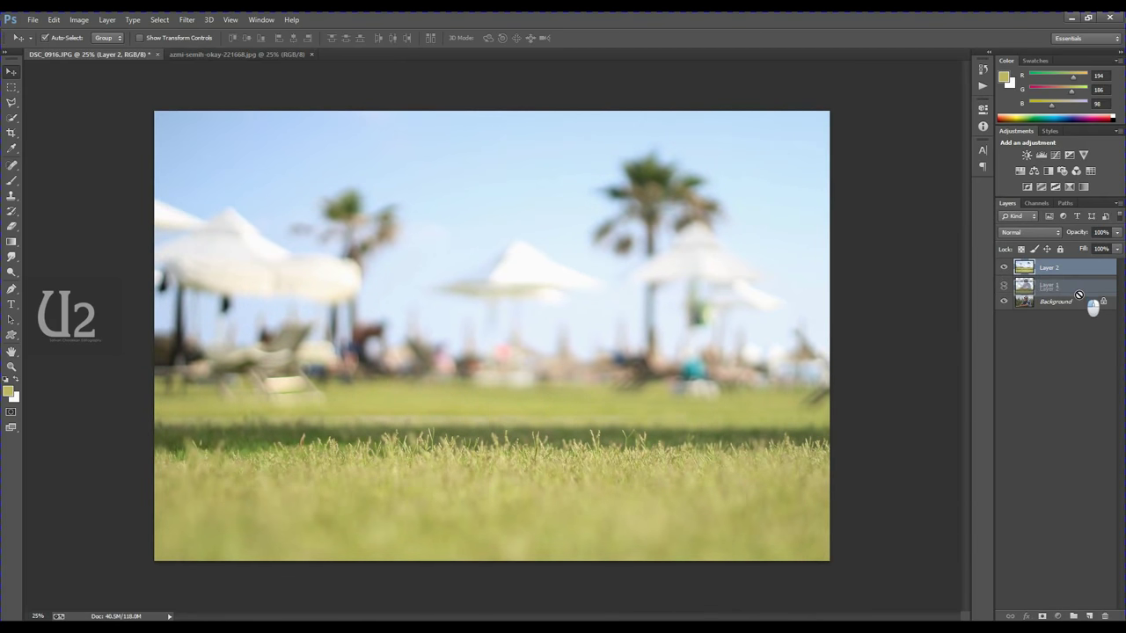
{"action": "left_click_drag", "start_coordinate": [1052, 273], "coordinate": [1066, 299]}
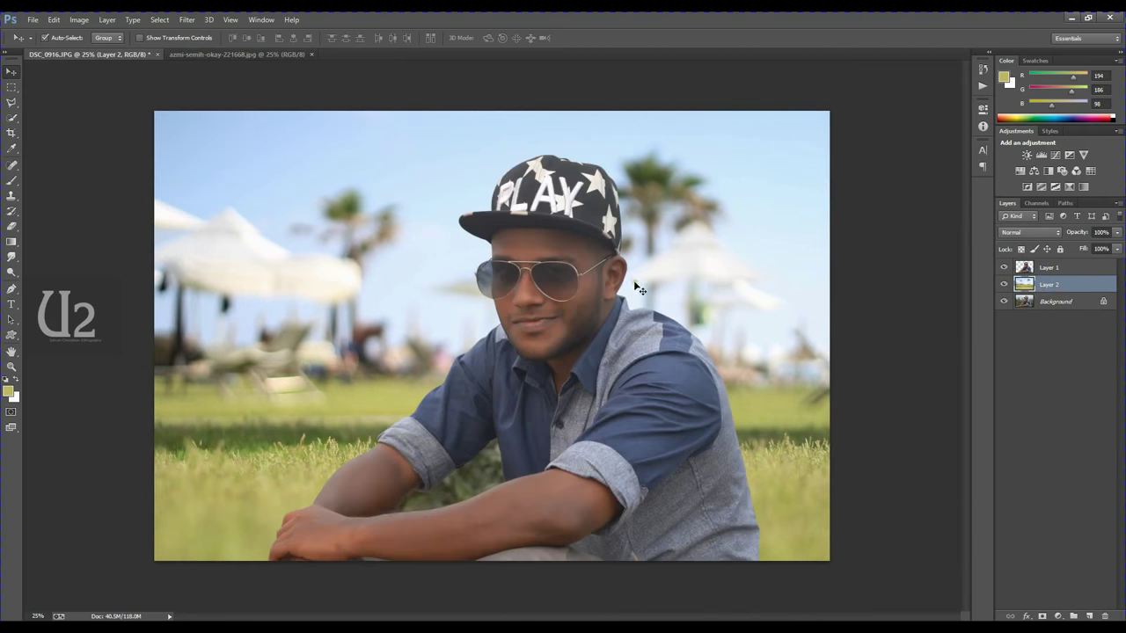
{"action": "left_click", "coordinate": [662, 220]}
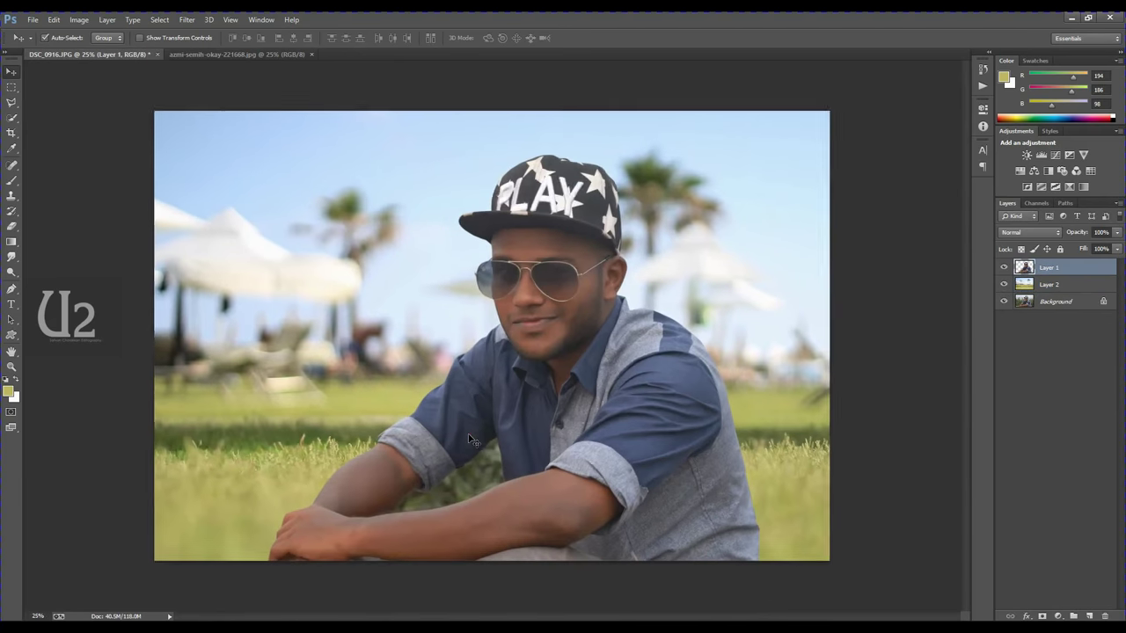
{"action": "key", "text": "ctrl+plus"}
{"action": "key", "text": "ctrl+plus"}
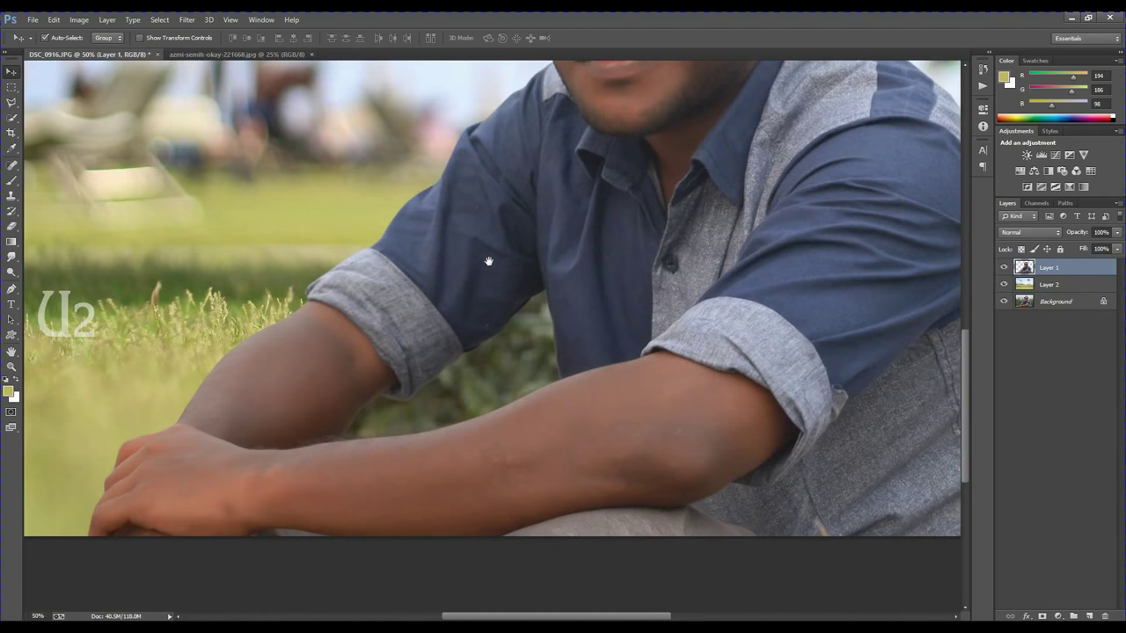
{"action": "key", "text": "ctrl+plus"}
{"action": "key", "text": "ctrl+plus"}
{"action": "left_click", "coordinate": [11, 288]}
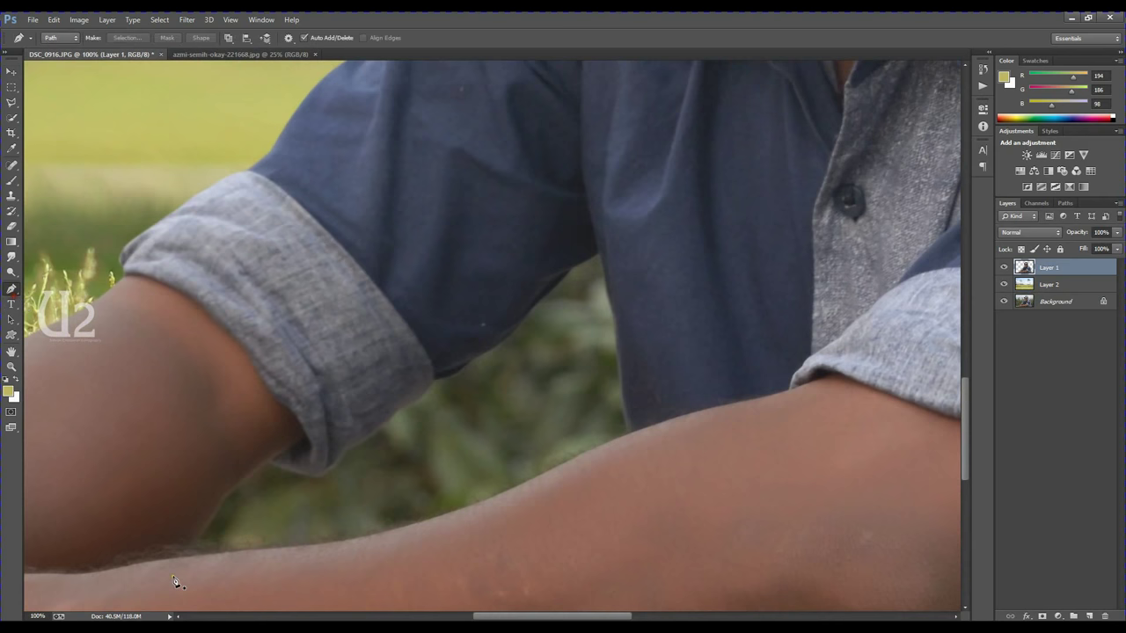
Step: Trace a Pen path around the forest gap between the man's arm and shirt
{"action": "left_click", "coordinate": [185, 558]}
{"action": "left_click_drag", "start_coordinate": [219, 510], "coordinate": [230, 489]}
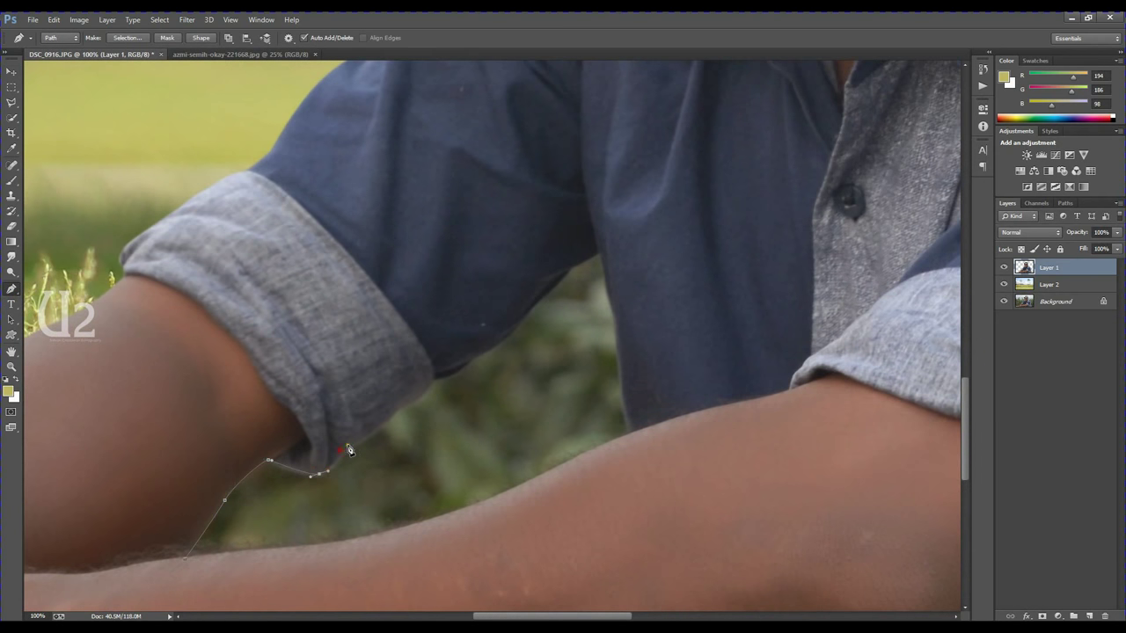
{"action": "left_click_drag", "start_coordinate": [446, 376], "coordinate": [447, 374]}
{"action": "left_click", "coordinate": [491, 347]}
{"action": "left_click_drag", "start_coordinate": [551, 283], "coordinate": [566, 271]}
{"action": "left_click", "coordinate": [592, 258]}
{"action": "left_click", "coordinate": [620, 345]}
{"action": "left_click", "coordinate": [624, 372]}
{"action": "left_click", "coordinate": [630, 430]}
{"action": "left_click_drag", "start_coordinate": [297, 551], "coordinate": [262, 552]}
Step: Turn the path into a feathered selection, delete the forest, and deselect
{"action": "key", "text": "ctrl+Return"}
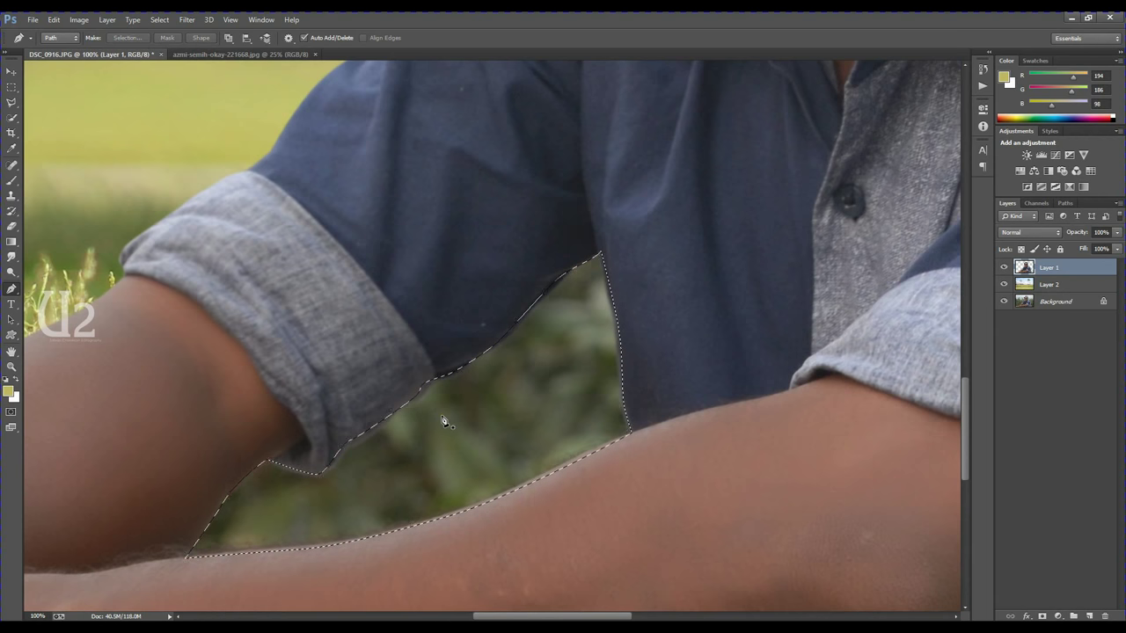
{"action": "key", "text": "shift+F6"}
{"action": "key", "text": "Return"}
{"action": "key", "text": "Delete"}
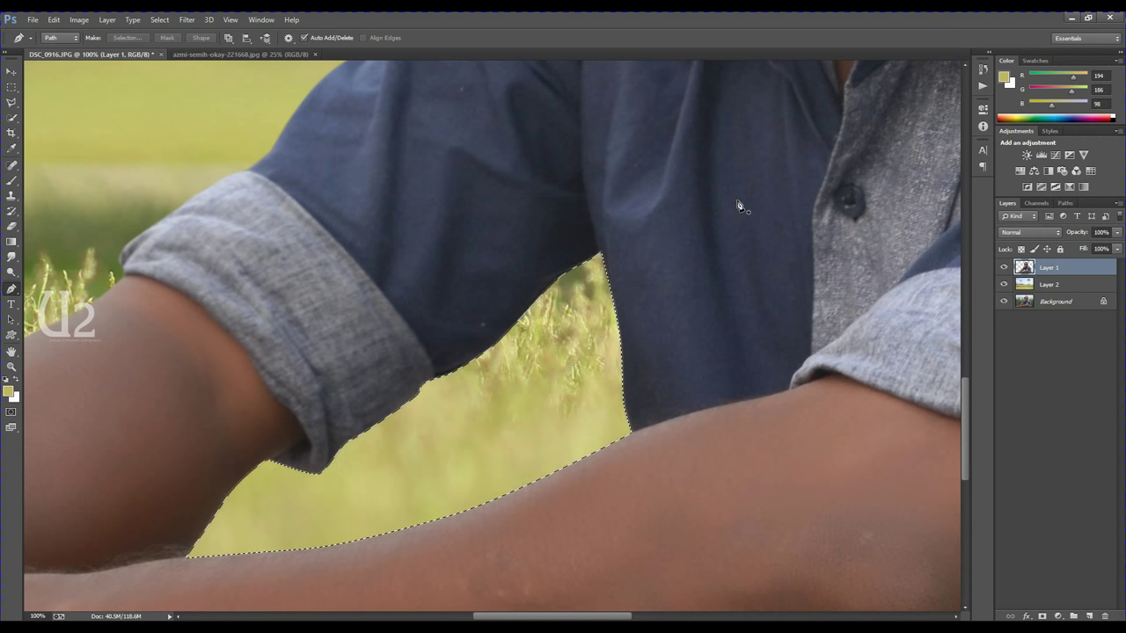
{"action": "key", "text": "ctrl+d"}
{"action": "key", "text": "v"}
{"action": "key", "text": "ctrl+0"}
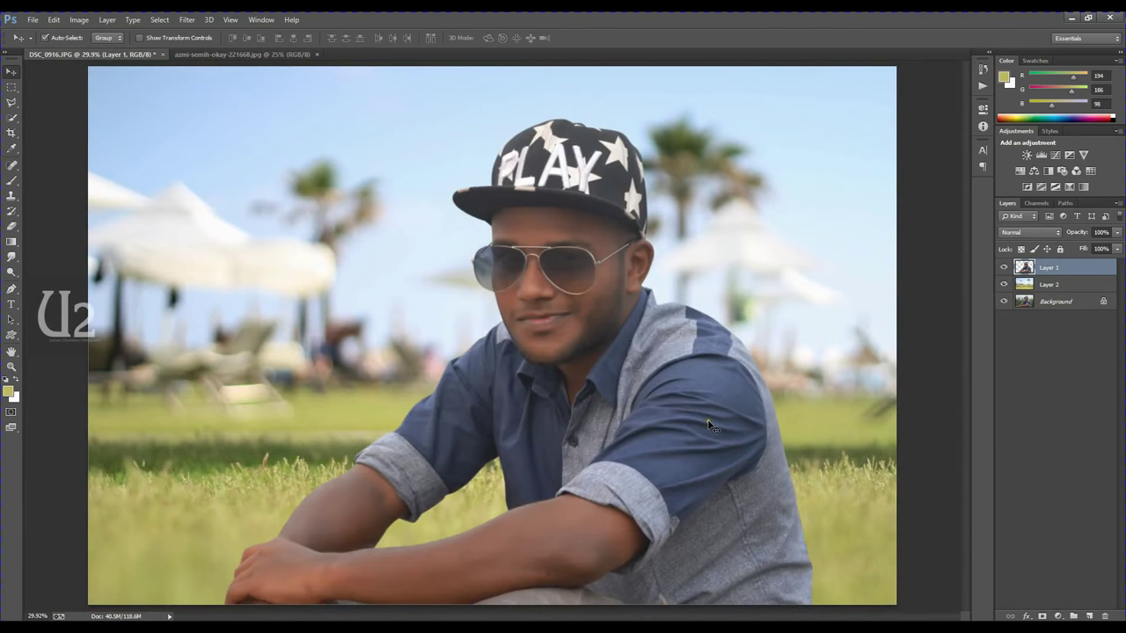
Step: Move the beach layer and enlarge it to about 112% to cover the canvas
{"action": "key", "text": "ctrl+minus"}
{"action": "key", "text": "ctrl+minus"}
{"action": "mouse_move", "coordinate": [679, 290]}
{"action": "left_mouse_down"}
{"action": "mouse_move", "coordinate": [696, 305]}
{"action": "mouse_move", "coordinate": [661, 319]}
{"action": "left_mouse_up"}
{"action": "key", "text": "ctrl+t"}
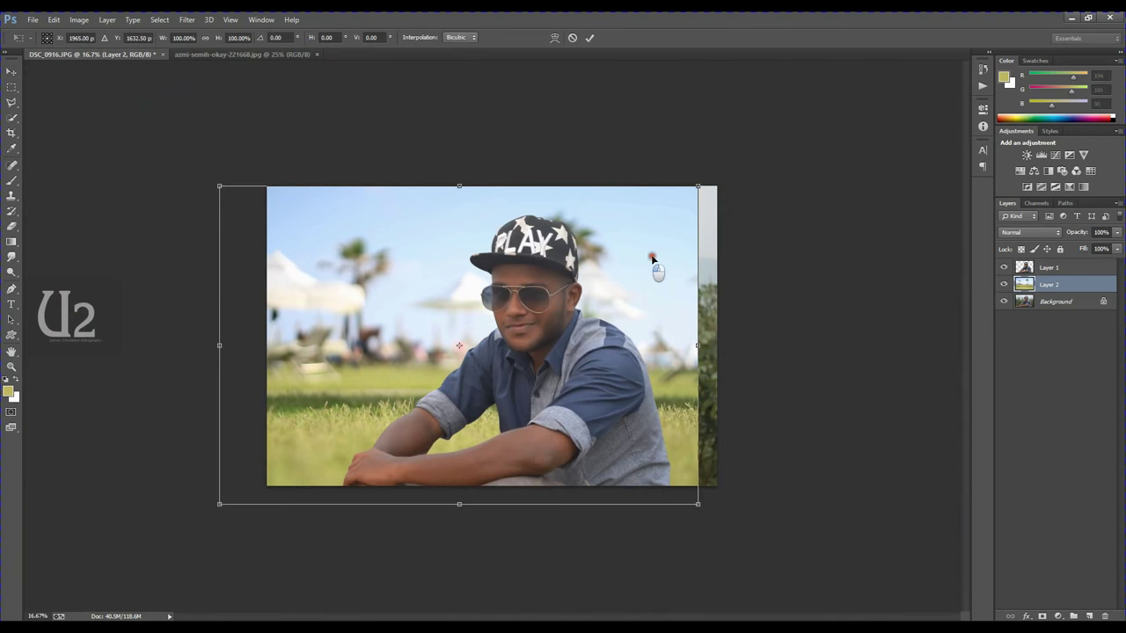
{"action": "left_click_drag", "start_coordinate": [653, 257], "coordinate": [678, 247]}
{"action": "left_click_drag", "start_coordinate": [722, 495], "coordinate": [780, 526]}
{"action": "mouse_move", "coordinate": [684, 421]}
{"action": "left_mouse_down"}
{"action": "mouse_move", "coordinate": [665, 434]}
{"action": "mouse_move", "coordinate": [668, 420]}
{"action": "mouse_move", "coordinate": [612, 391]}
{"action": "left_mouse_up"}
{"action": "key", "text": "Return"}
Step: Scale the man down to about 91%, shift him right, then to about 97%
{"action": "key", "text": "ctrl+t"}
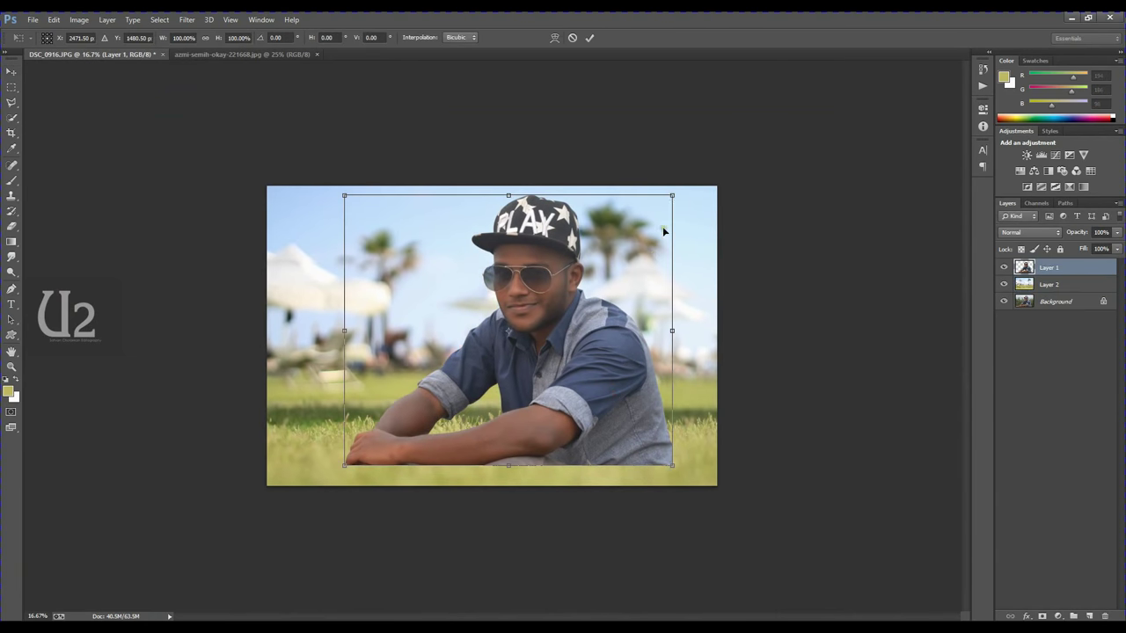
{"action": "left_click_drag", "start_coordinate": [674, 196], "coordinate": [660, 208]}
{"action": "left_click_drag", "start_coordinate": [596, 355], "coordinate": [601, 368]}
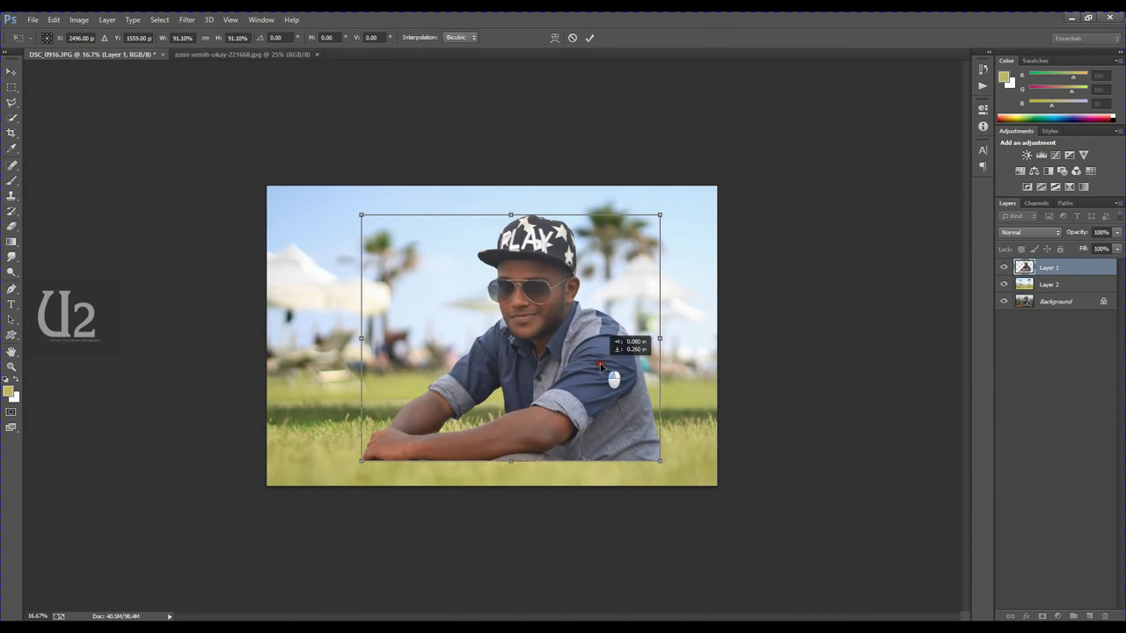
{"action": "key", "text": "Return"}
{"action": "key", "text": "ctrl+plus"}
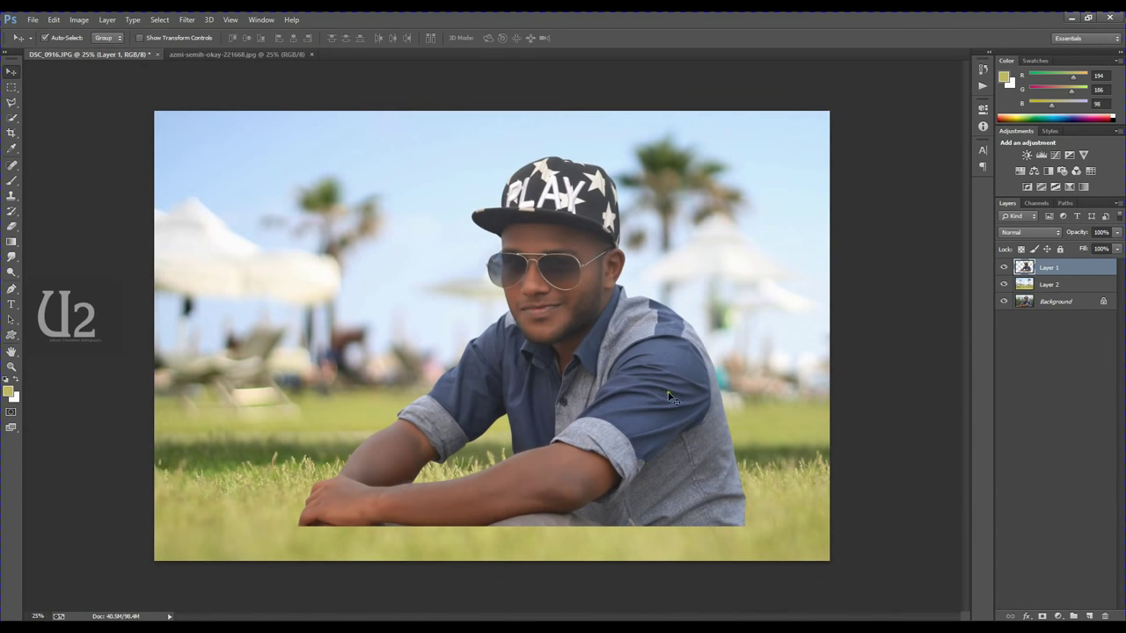
{"action": "mouse_move", "coordinate": [678, 458]}
{"action": "left_mouse_down"}
{"action": "mouse_move", "coordinate": [760, 466]}
{"action": "mouse_move", "coordinate": [671, 449]}
{"action": "mouse_move", "coordinate": [684, 452]}
{"action": "left_mouse_up"}
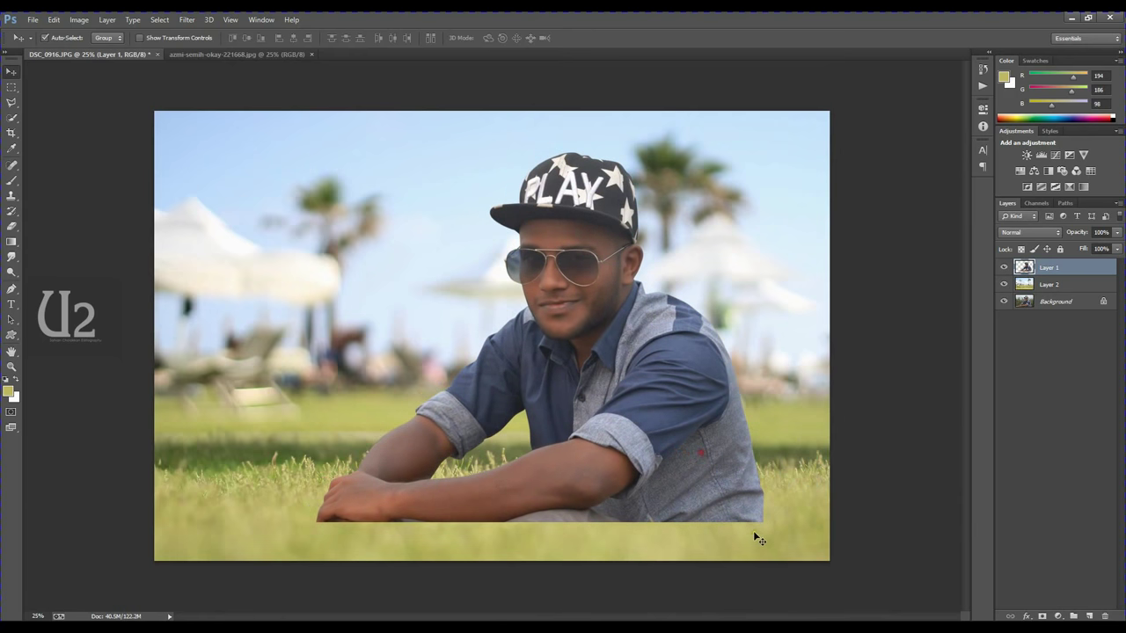
{"action": "key", "text": "ctrl+t"}
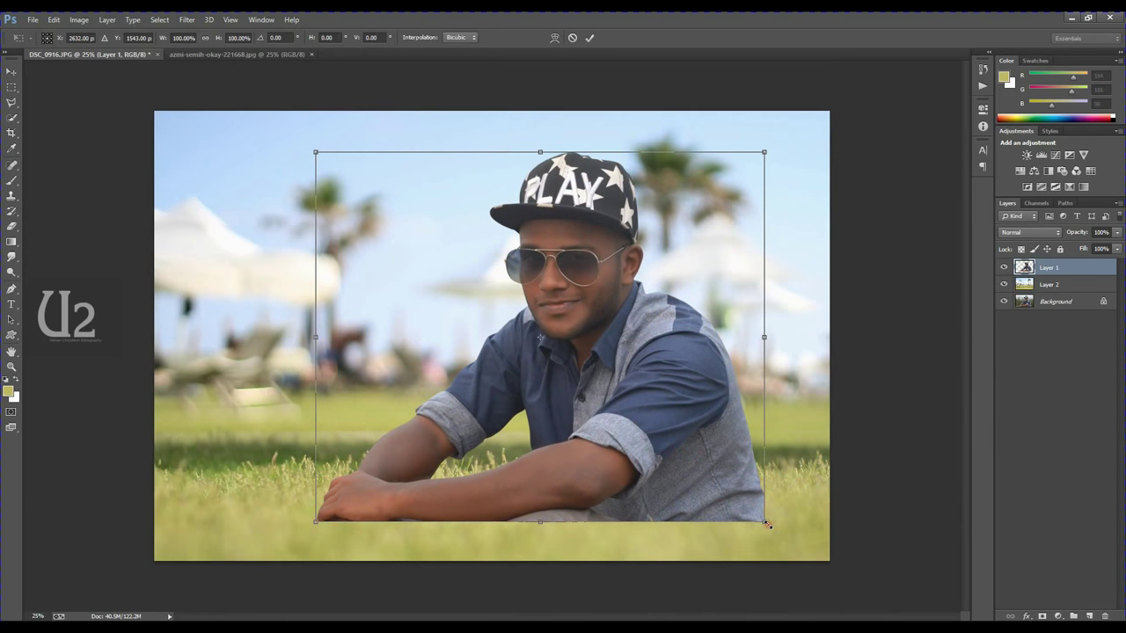
{"action": "left_click_drag", "start_coordinate": [763, 522], "coordinate": [757, 517]}
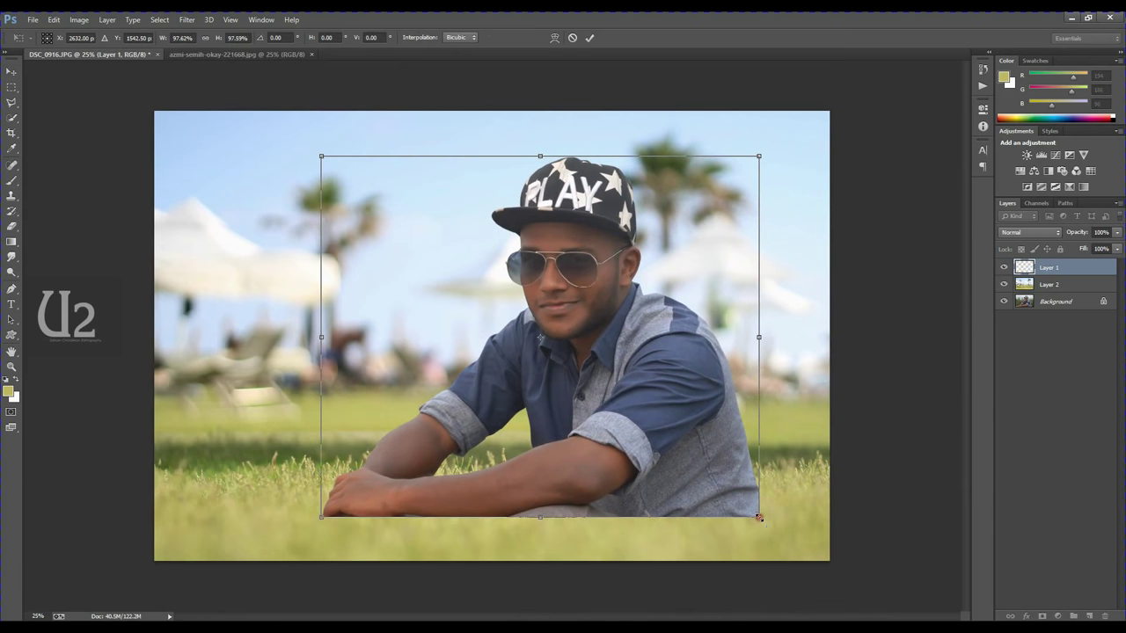
{"action": "key", "text": "Return"}
Step: Nudge the beach layer down slightly and move the man up a few pixels
{"action": "left_click", "coordinate": [788, 268]}
{"action": "left_click_drag", "start_coordinate": [789, 268], "coordinate": [790, 277]}
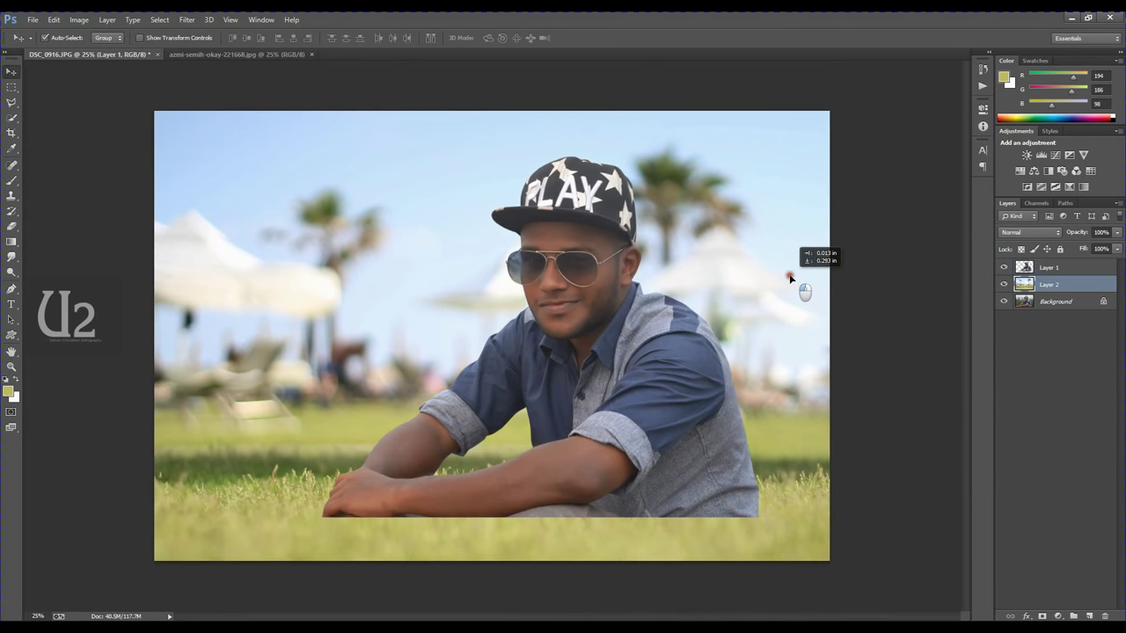
{"action": "left_click_drag", "start_coordinate": [651, 465], "coordinate": [649, 462]}
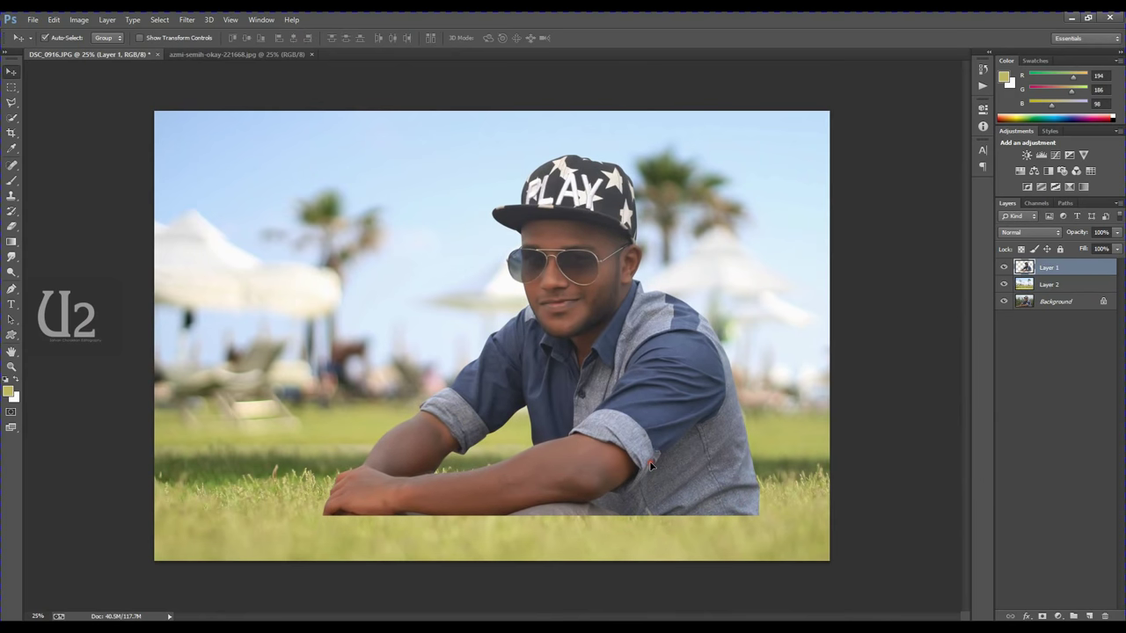
{"action": "scroll", "coordinate": [649, 461], "scroll_direction": "up", "scroll_amount": 1}
{"action": "scroll", "coordinate": [656, 469], "scroll_direction": "down", "scroll_amount": 2}
{"action": "scroll", "coordinate": [643, 320], "scroll_direction": "up", "scroll_amount": 2}
{"action": "scroll", "coordinate": [642, 320], "scroll_direction": "down", "scroll_amount": 1}
Step: Marquee-select the bottom grass strip across the full width of the grass photo
{"action": "left_click", "coordinate": [273, 176]}
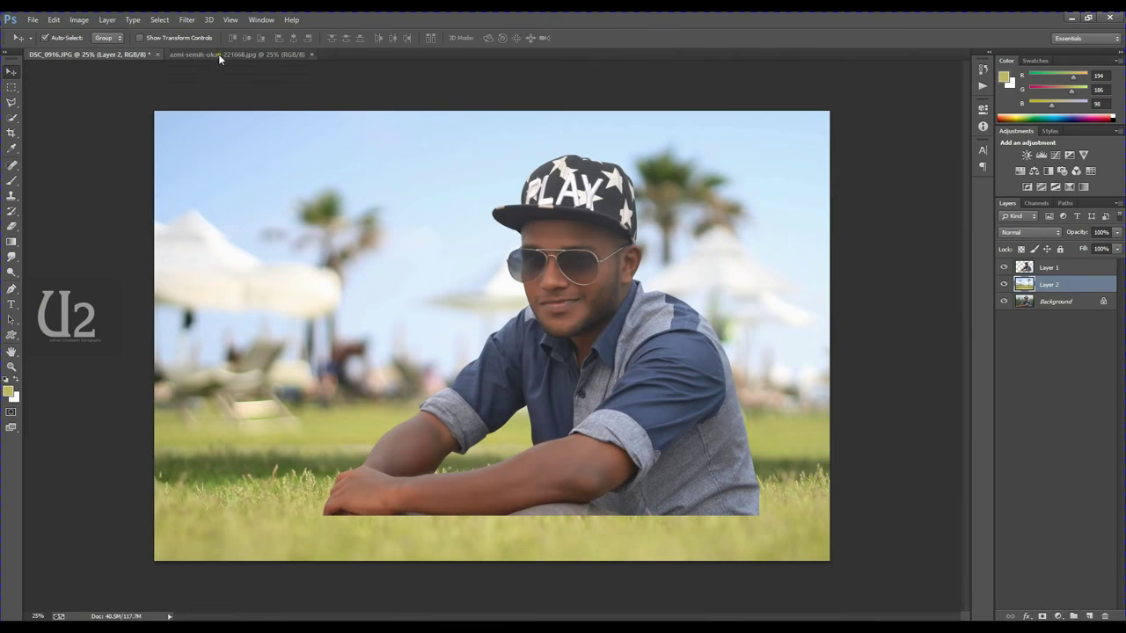
{"action": "left_click", "coordinate": [218, 53]}
{"action": "key", "text": "m"}
{"action": "left_click_drag", "start_coordinate": [124, 315], "coordinate": [950, 598]}
{"action": "left_click", "coordinate": [118, 429]}
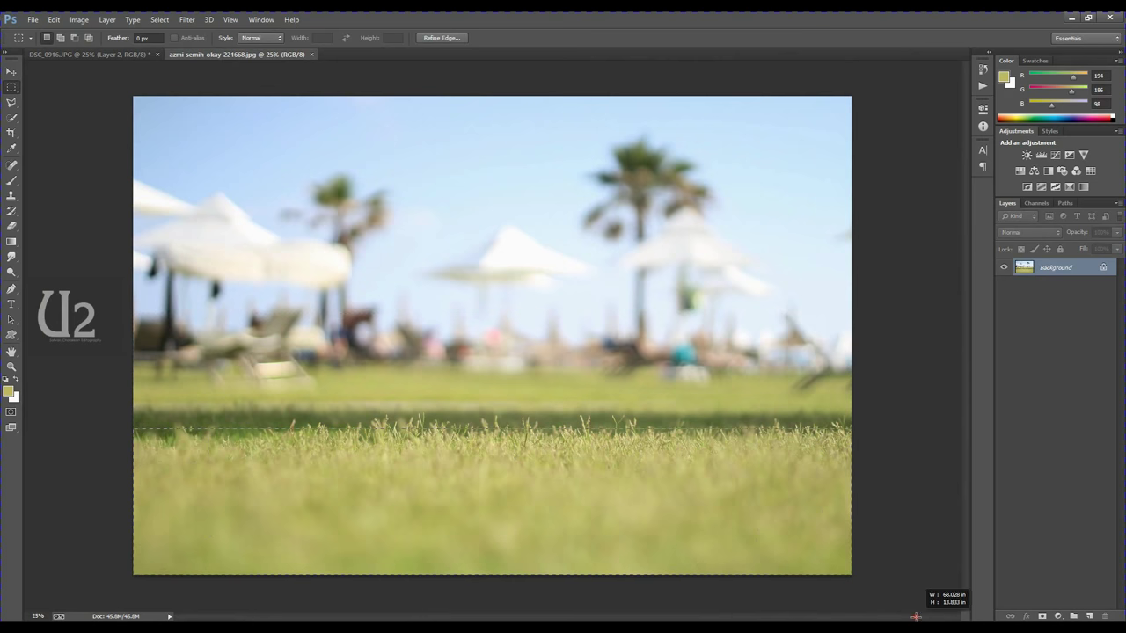
{"action": "left_click_drag", "start_coordinate": [119, 429], "coordinate": [932, 596]}
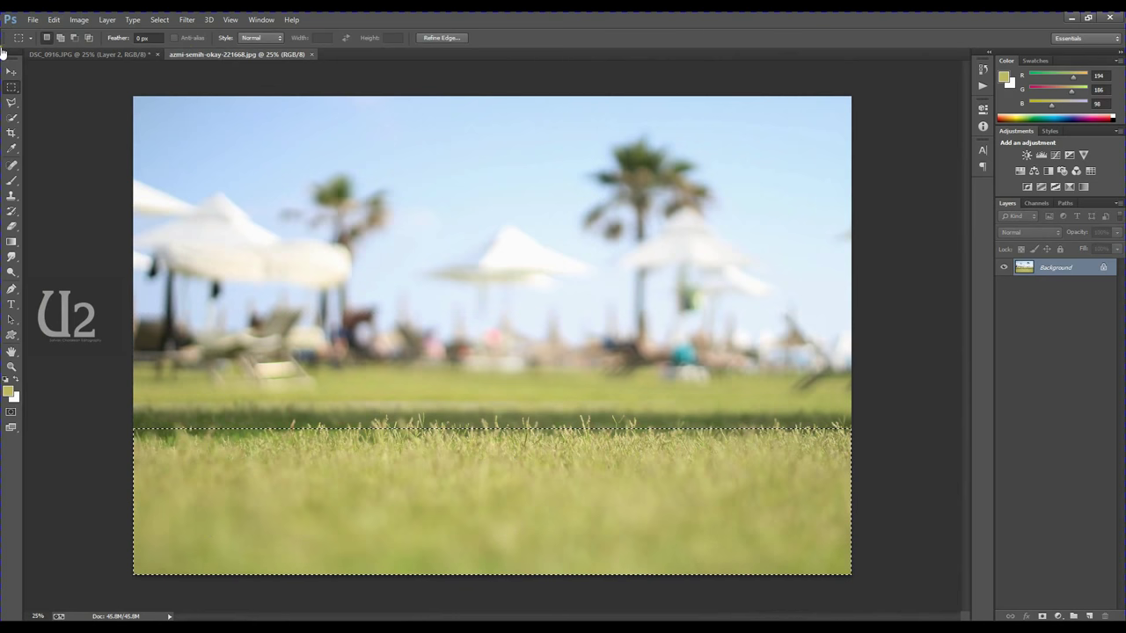
Step: Copy the grass strip and paste it into DSC_0916 as Layer 3
{"action": "left_click", "coordinate": [53, 20]}
{"action": "left_click", "coordinate": [76, 101]}
{"action": "left_click", "coordinate": [33, 19]}
{"action": "left_click", "coordinate": [48, 20]}
{"action": "left_click", "coordinate": [76, 54]}
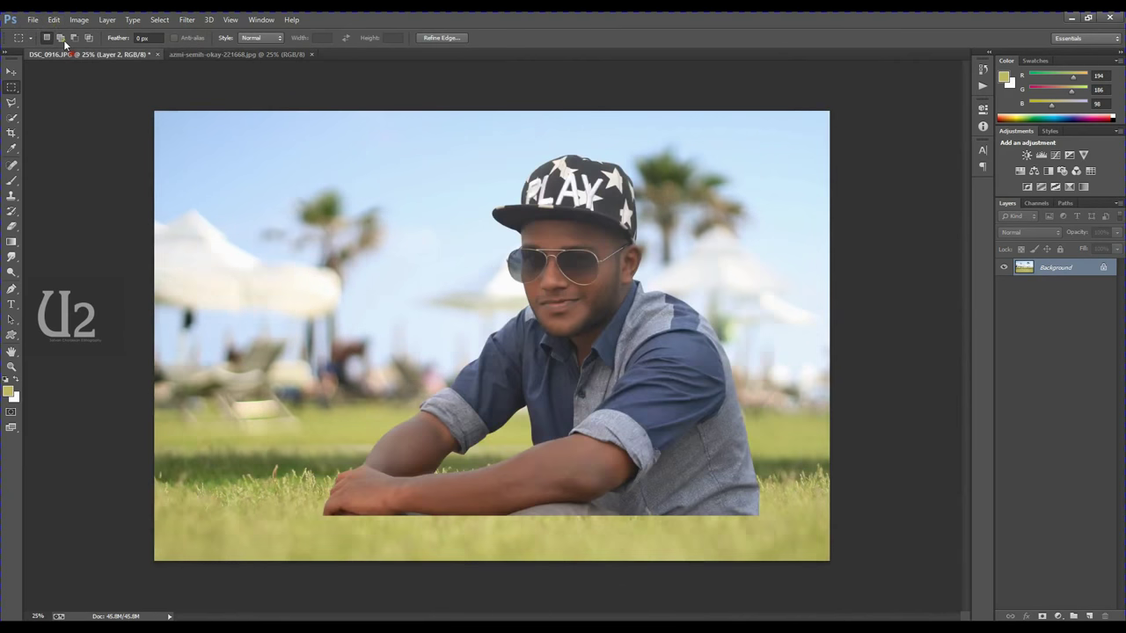
{"action": "left_click", "coordinate": [52, 19]}
{"action": "left_click", "coordinate": [81, 128]}
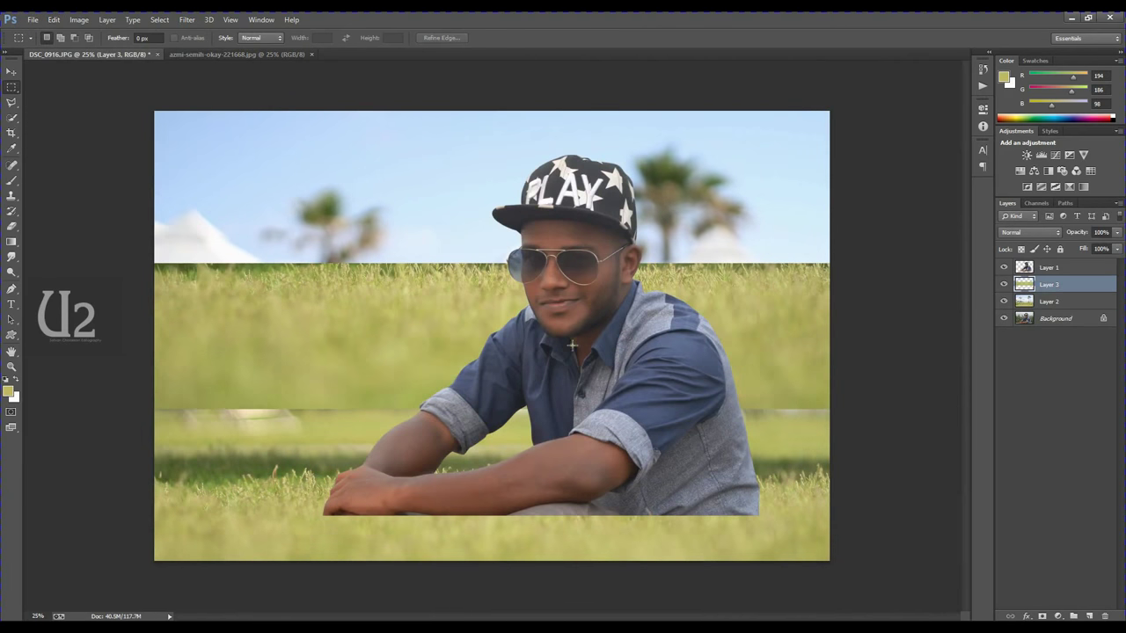
{"action": "left_click", "coordinate": [12, 74]}
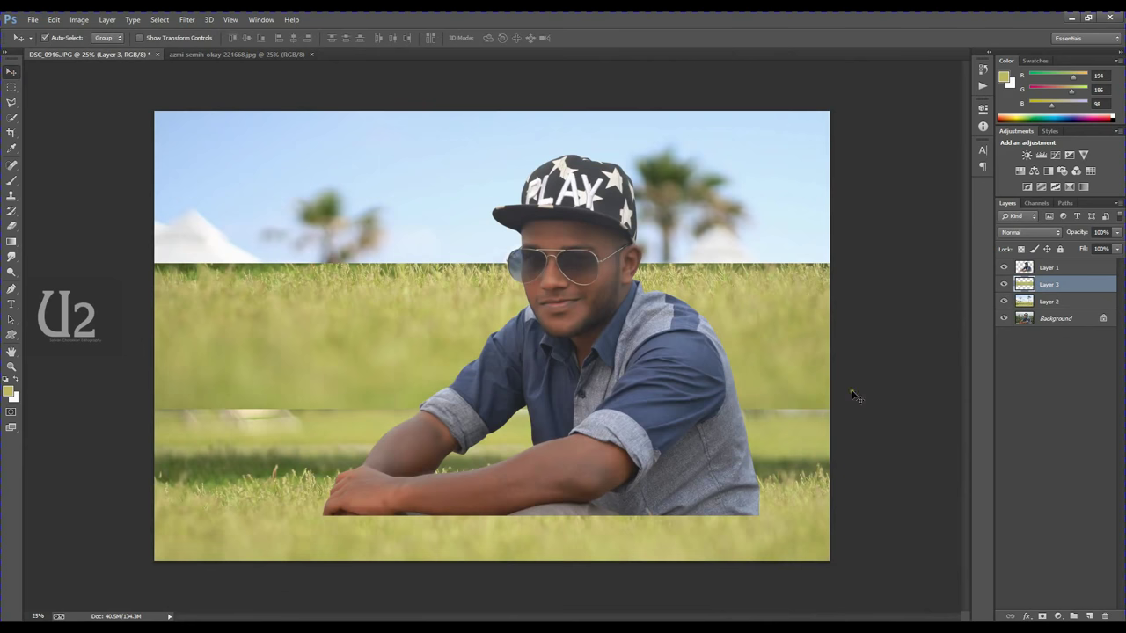
{"action": "key", "text": "ctrl+t"}
Step: Shrink the grass strip to about 46% and move it left of the man
{"action": "left_click_drag", "start_coordinate": [870, 408], "coordinate": [724, 369]}
{"action": "left_click_drag", "start_coordinate": [660, 352], "coordinate": [421, 306]}
{"action": "key", "text": "Return"}
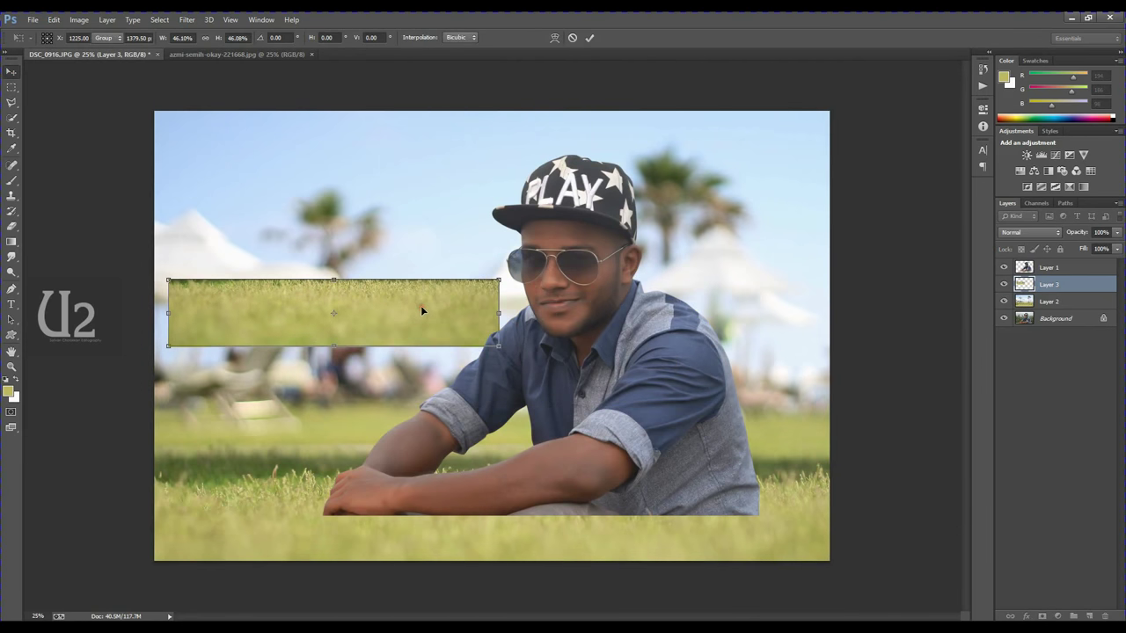
{"action": "left_click", "coordinate": [196, 17]}
{"action": "mouse_move", "coordinate": [193, 149]}
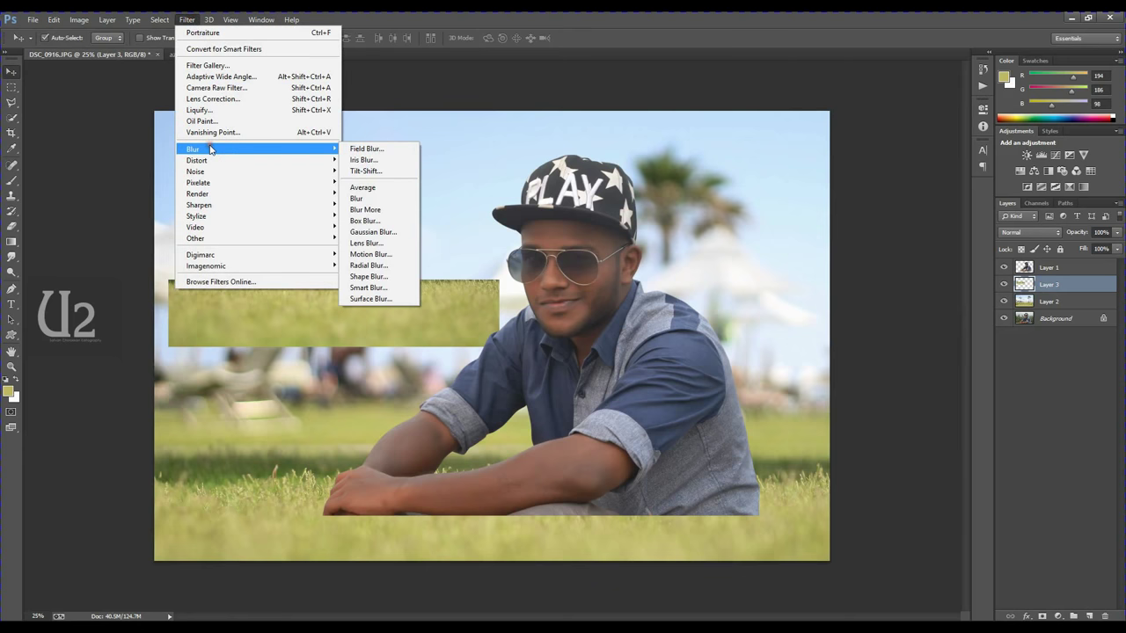
{"action": "left_click", "coordinate": [475, 323]}
Step: Shrink the grass patch further and marquee-select along its top edge
{"action": "key", "text": "ctrl+t"}
{"action": "mouse_move", "coordinate": [498, 347]}
{"action": "left_mouse_down"}
{"action": "mouse_move", "coordinate": [390, 324]}
{"action": "mouse_move", "coordinate": [473, 349]}
{"action": "mouse_move", "coordinate": [419, 343]}
{"action": "left_mouse_up"}
{"action": "key", "text": "Return"}
{"action": "key", "text": "ctrl+t"}
{"action": "key", "text": "Return"}
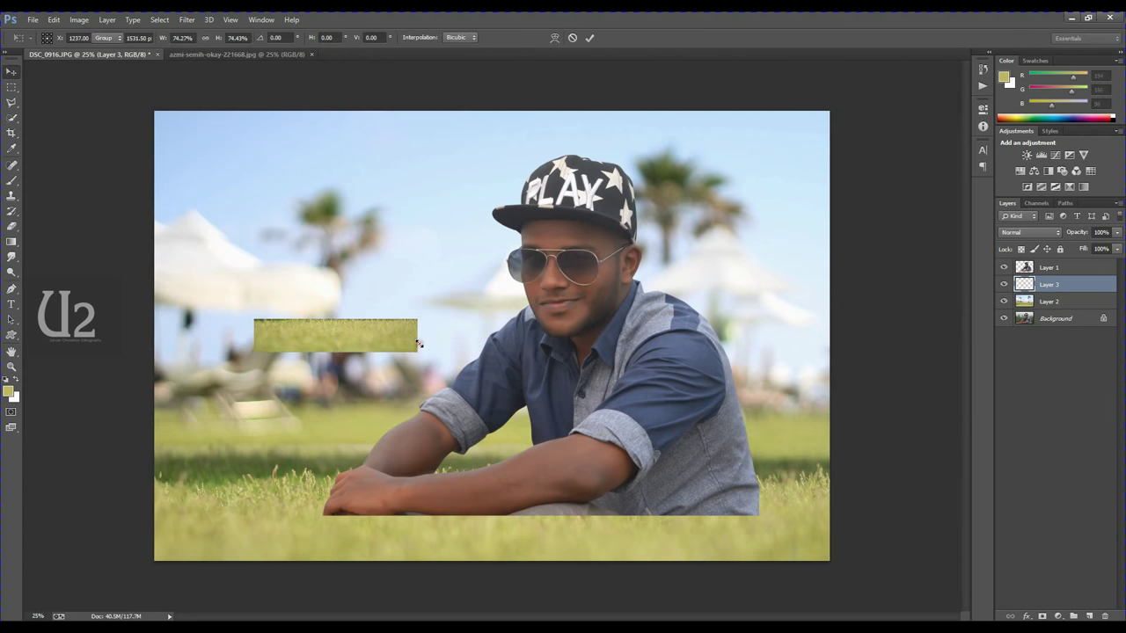
{"action": "key", "text": "ctrl+plus"}
{"action": "key", "text": "m"}
{"action": "left_click_drag", "start_coordinate": [141, 263], "coordinate": [430, 314]}
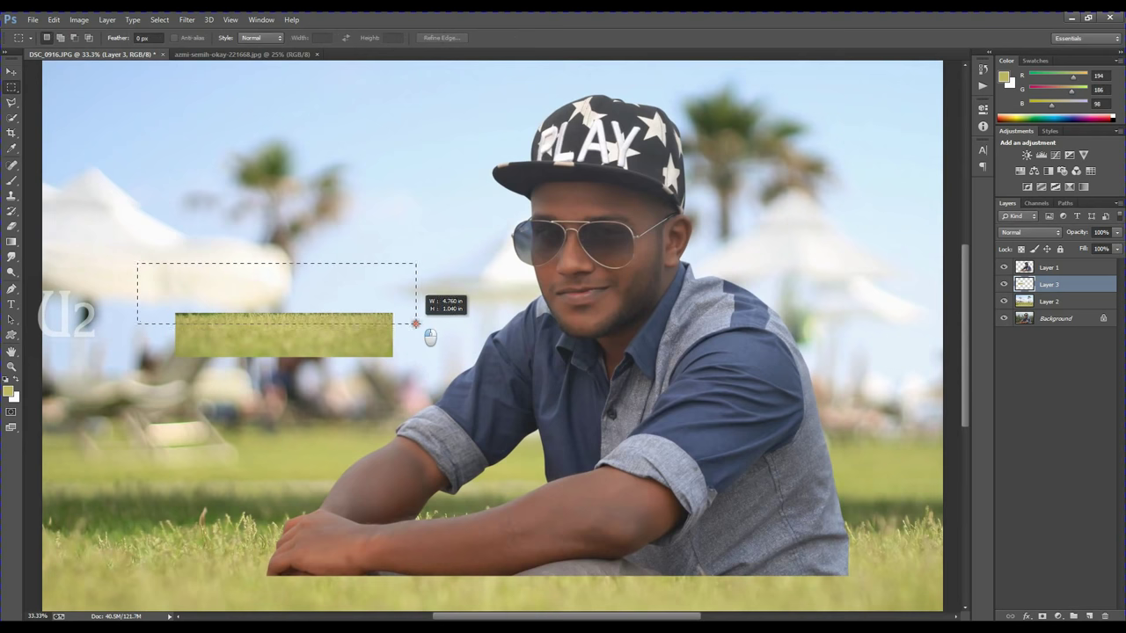
Step: Erase the grass patch's top edge with a size-90 eraser in two strokes
{"action": "key", "text": "ctrl+d"}
{"action": "key", "text": "e"}
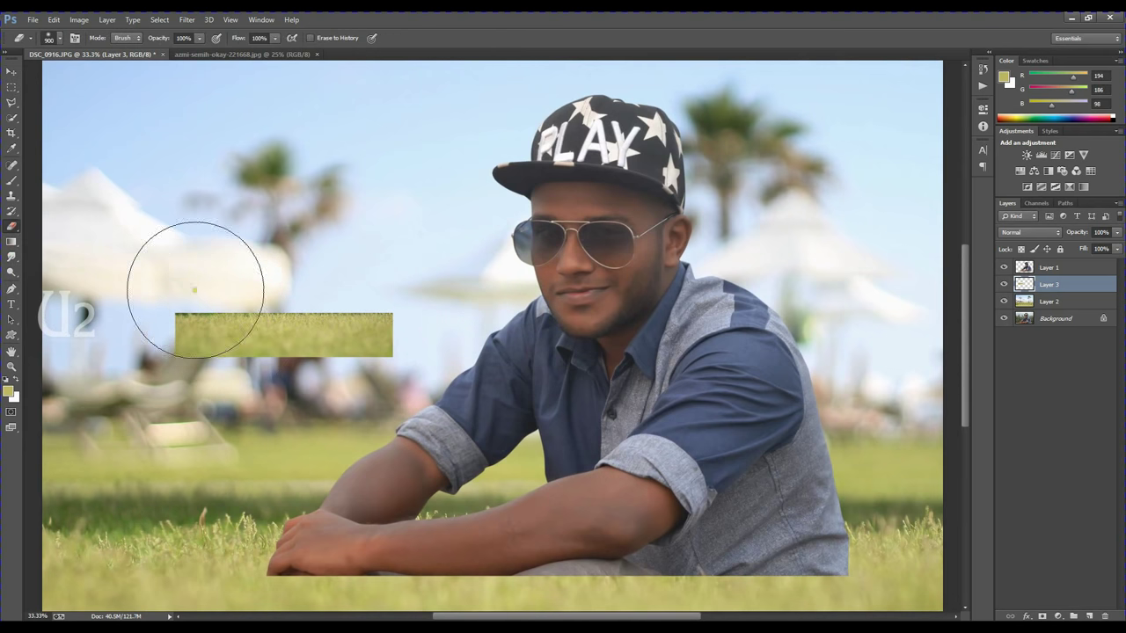
{"action": "key", "text": "bracketleft"}
{"action": "key", "text": "bracketleft"}
{"action": "key", "text": "bracketleft"}
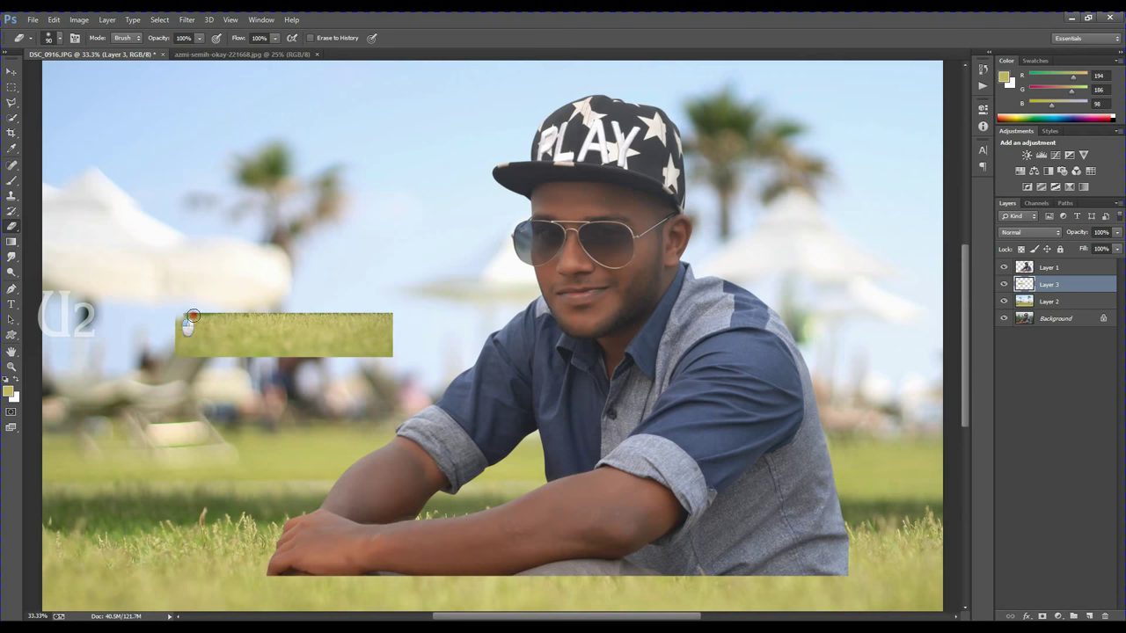
{"action": "left_click_drag", "start_coordinate": [176, 318], "coordinate": [418, 317]}
{"action": "left_click_drag", "start_coordinate": [361, 325], "coordinate": [219, 327]}
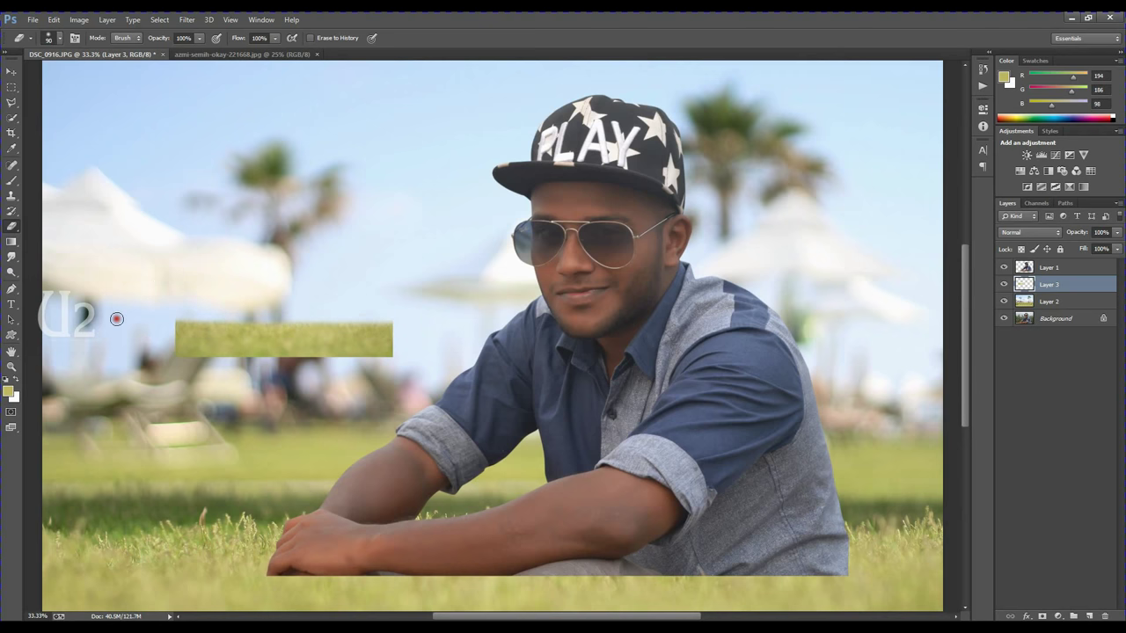
{"action": "left_click", "coordinate": [11, 257]}
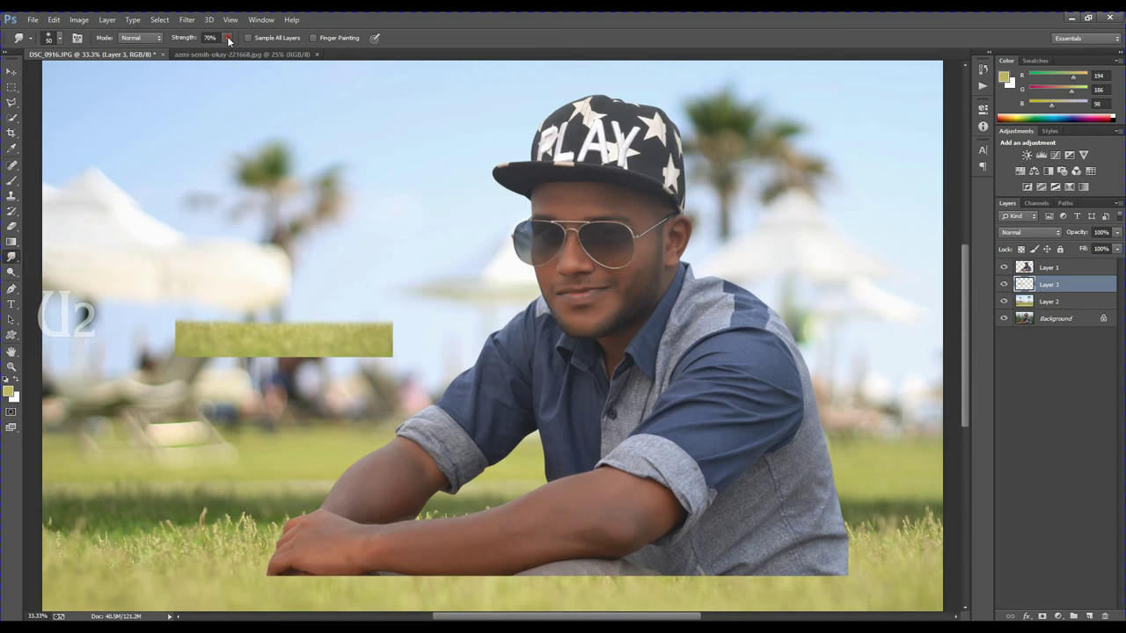
Step: Smudge short upward strokes to pull grass blades from the patch's top edge
{"action": "mouse_move", "coordinate": [180, 340]}
{"action": "left_mouse_down"}
{"action": "mouse_move", "coordinate": [187, 310]}
{"action": "mouse_move", "coordinate": [218, 308]}
{"action": "mouse_move", "coordinate": [193, 303]}
{"action": "left_mouse_up"}
{"action": "mouse_move", "coordinate": [226, 340]}
{"action": "left_mouse_down"}
{"action": "mouse_move", "coordinate": [232, 305]}
{"action": "mouse_move", "coordinate": [269, 323]}
{"action": "mouse_move", "coordinate": [302, 313]}
{"action": "mouse_move", "coordinate": [340, 324]}
{"action": "mouse_move", "coordinate": [350, 312]}
{"action": "left_mouse_up"}
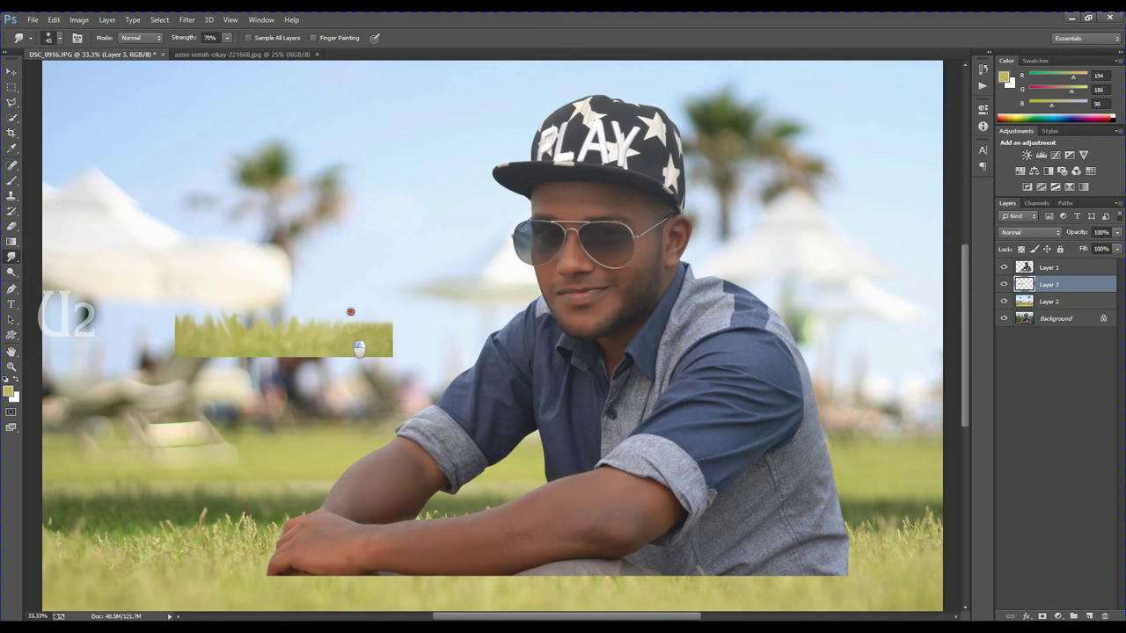
{"action": "mouse_move", "coordinate": [362, 350]}
{"action": "left_mouse_down"}
{"action": "mouse_move", "coordinate": [370, 315]}
{"action": "mouse_move", "coordinate": [389, 316]}
{"action": "left_mouse_up"}
{"action": "left_click_drag", "start_coordinate": [246, 336], "coordinate": [262, 352]}
{"action": "left_click", "coordinate": [187, 20]}
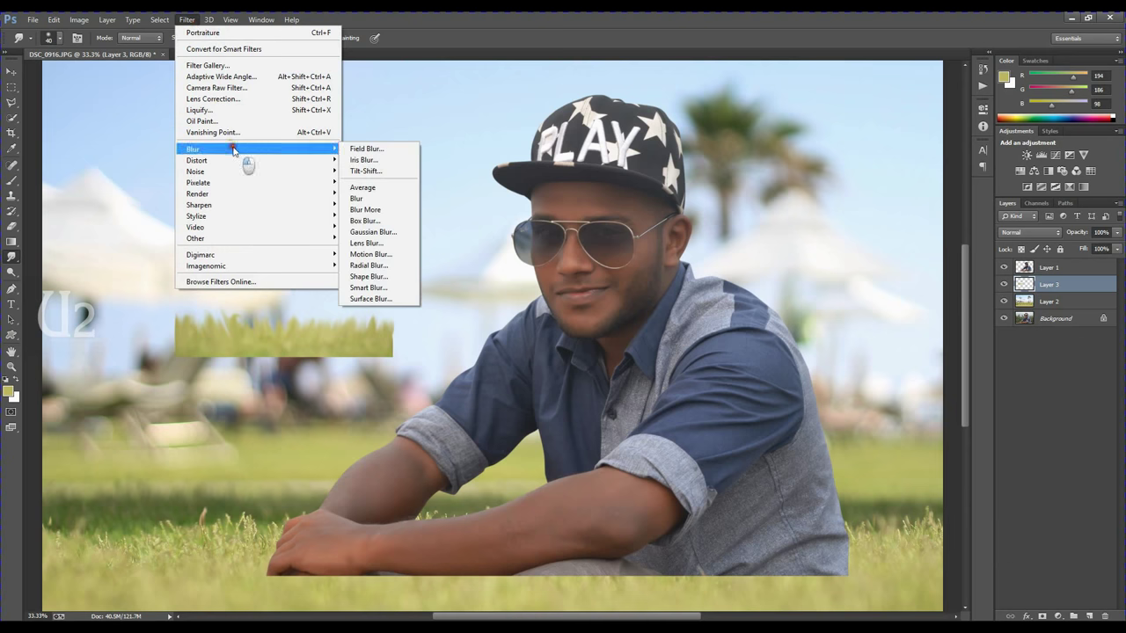
Step: Soften the Layer 3 grass patch with a low-radius Gaussian Blur
{"action": "left_click", "coordinate": [379, 228]}
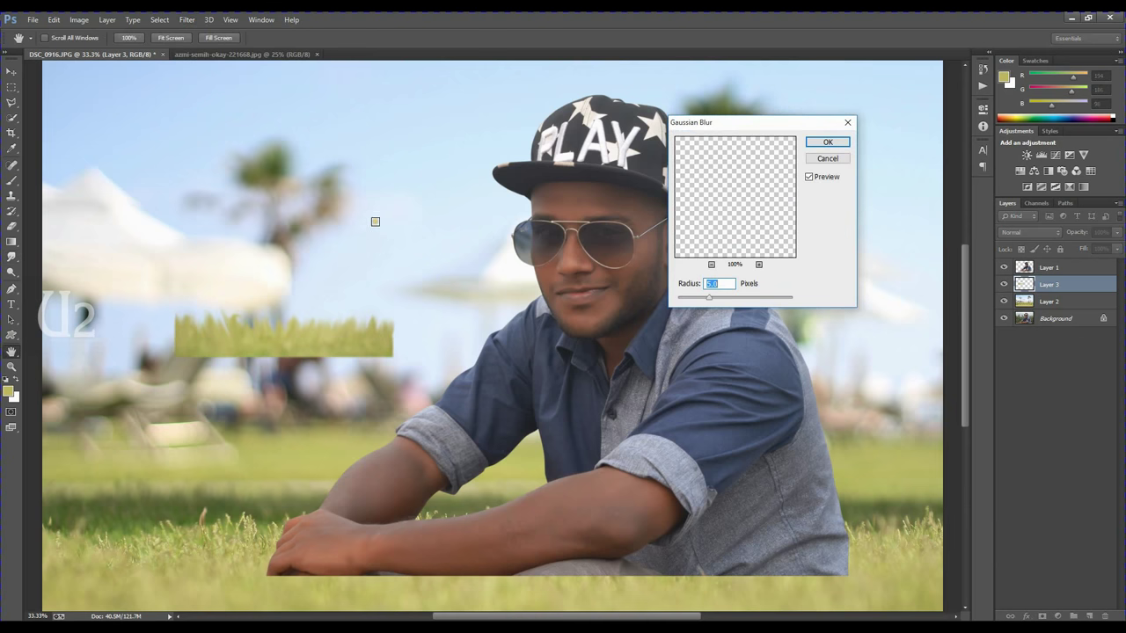
{"action": "left_click_drag", "start_coordinate": [730, 301], "coordinate": [723, 302]}
{"action": "key", "text": "Return"}
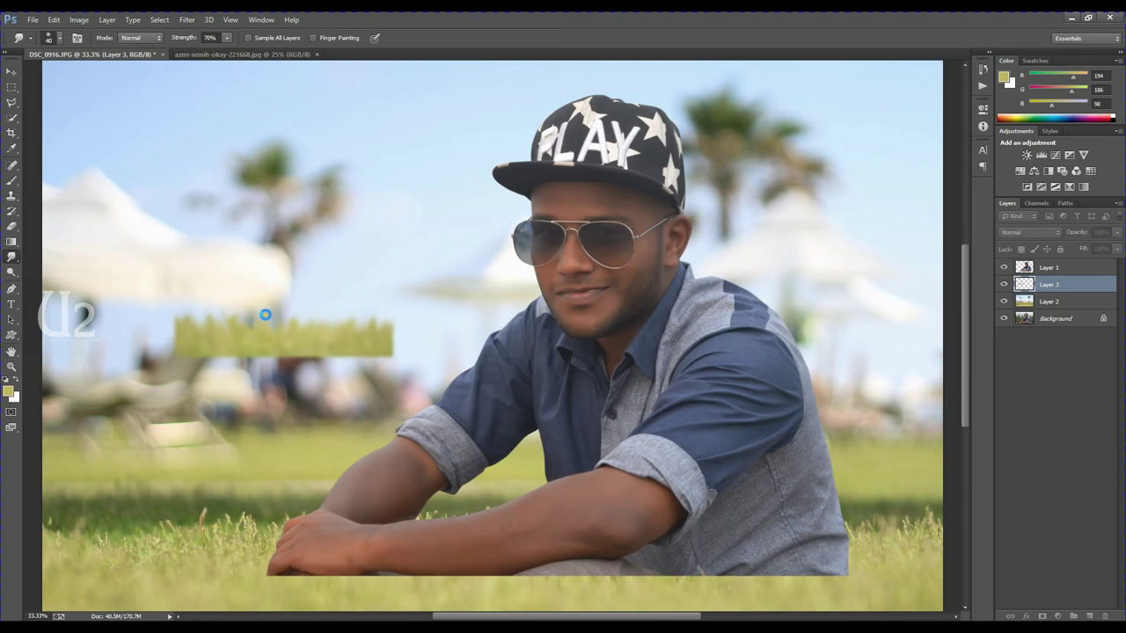
{"action": "key", "text": "ctrl+minus"}
{"action": "key", "text": "ctrl+minus"}
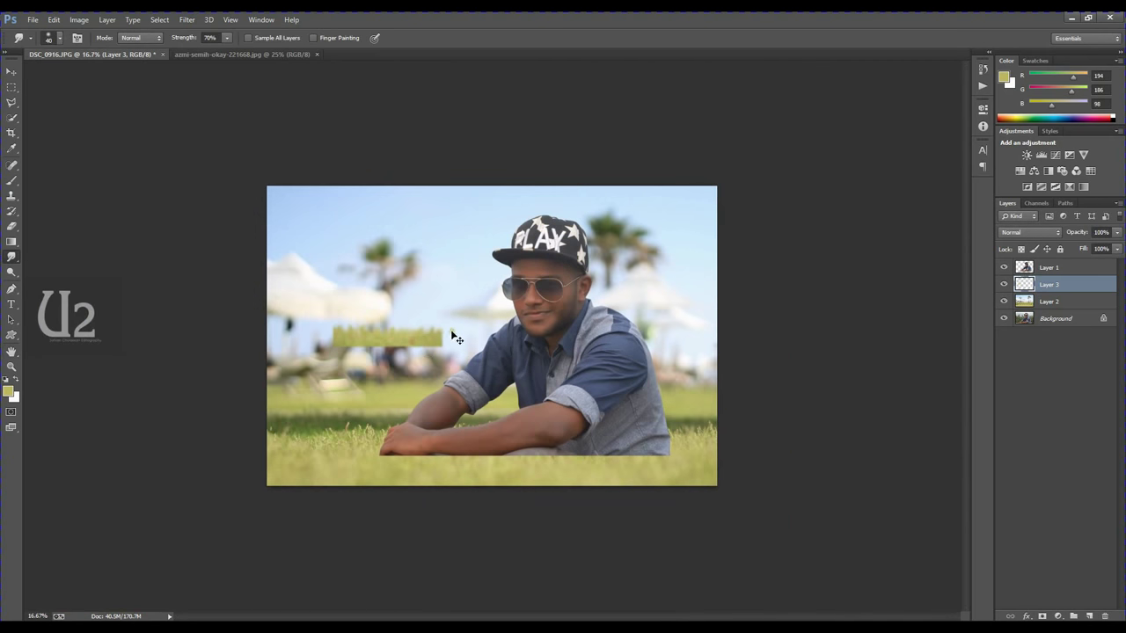
Step: Move the grass strip left and enlarge it across the photo's bottom
{"action": "key", "text": "v"}
{"action": "mouse_move", "coordinate": [421, 336]}
{"action": "left_mouse_down"}
{"action": "mouse_move", "coordinate": [343, 348]}
{"action": "mouse_move", "coordinate": [743, 464]}
{"action": "left_mouse_up"}
{"action": "key", "text": "ctrl+t"}
{"action": "mouse_move", "coordinate": [659, 411]}
{"action": "left_mouse_down"}
{"action": "mouse_move", "coordinate": [658, 449]}
{"action": "mouse_move", "coordinate": [654, 435]}
{"action": "left_mouse_up"}
{"action": "key", "text": "Return"}
Step: Stack the grass layer above the man and lower it over his arms
{"action": "left_click_drag", "start_coordinate": [1084, 284], "coordinate": [1078, 266]}
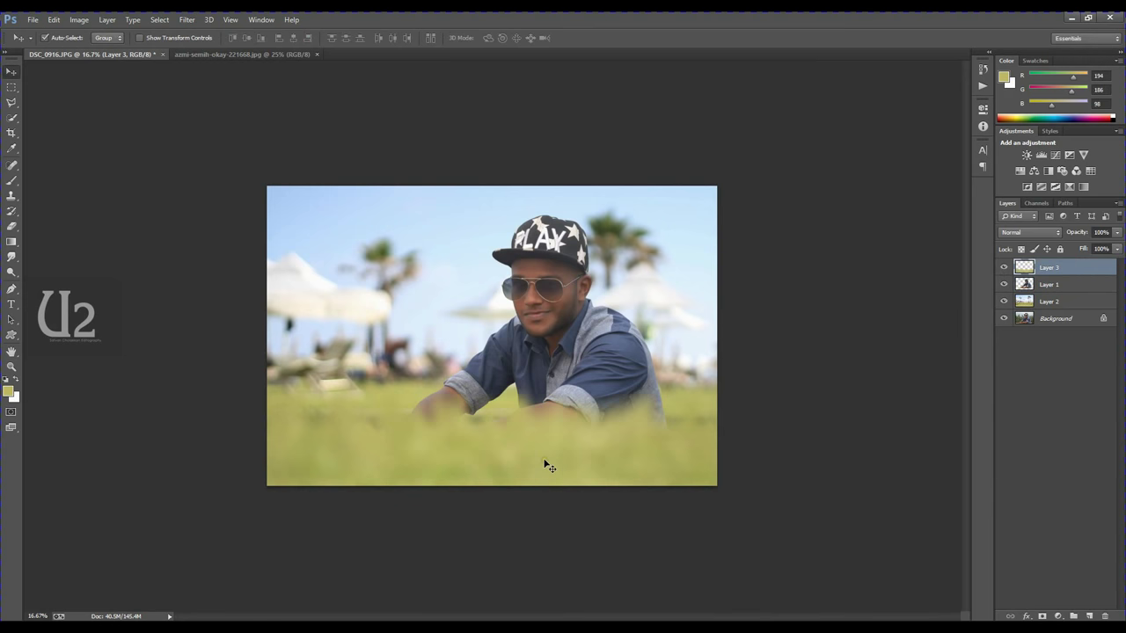
{"action": "left_click_drag", "start_coordinate": [545, 466], "coordinate": [551, 484]}
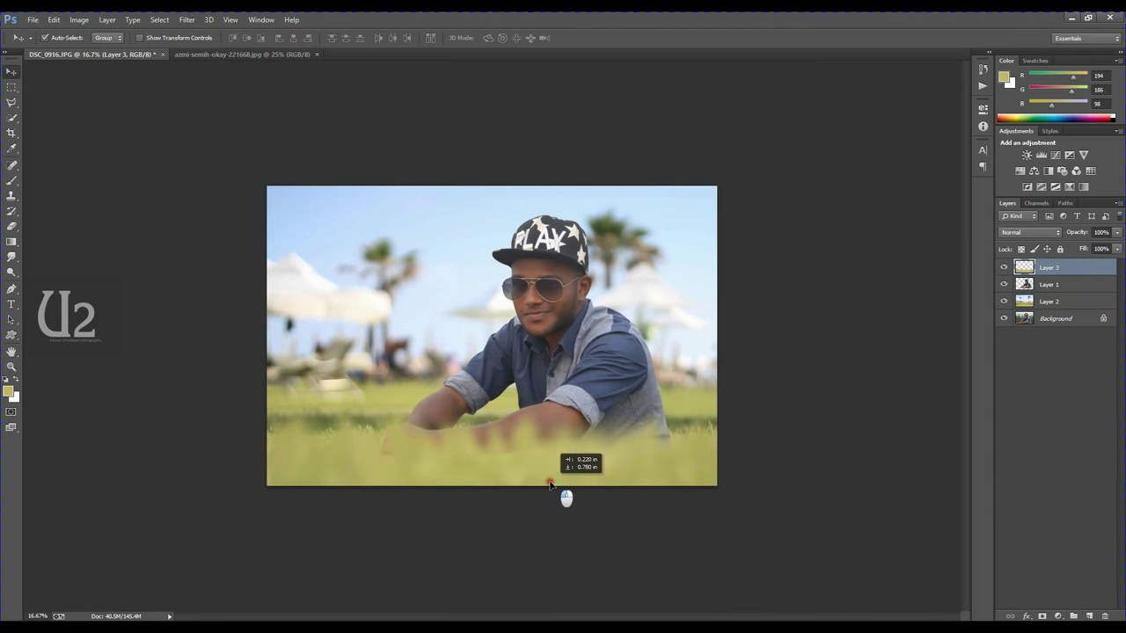
{"action": "left_click_drag", "start_coordinate": [551, 484], "coordinate": [547, 457]}
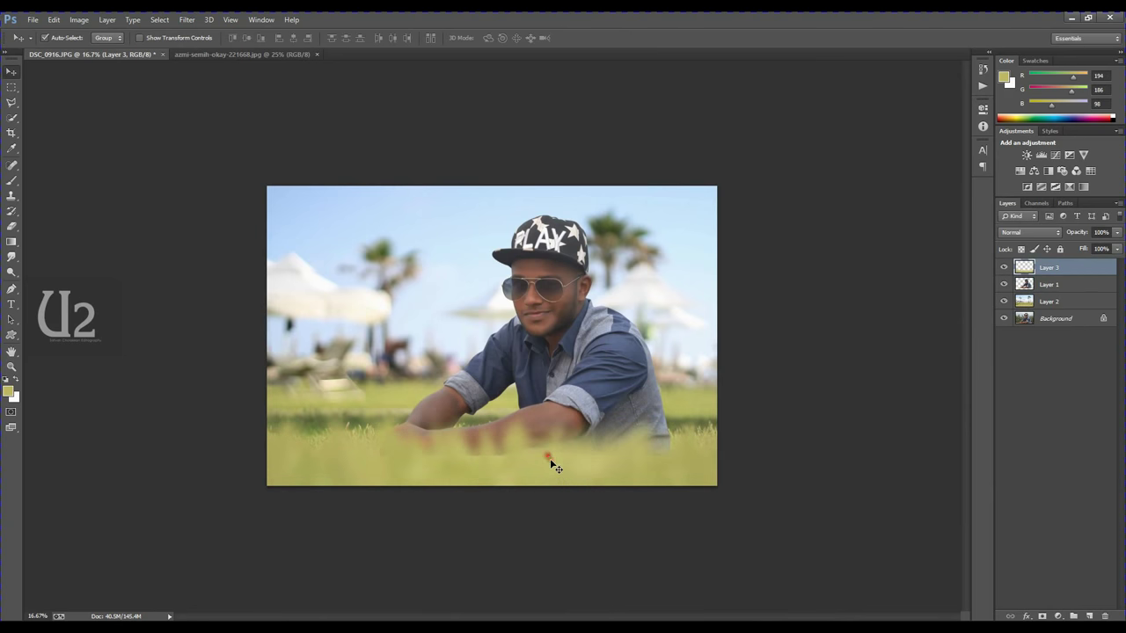
{"action": "left_click_drag", "start_coordinate": [549, 458], "coordinate": [552, 449]}
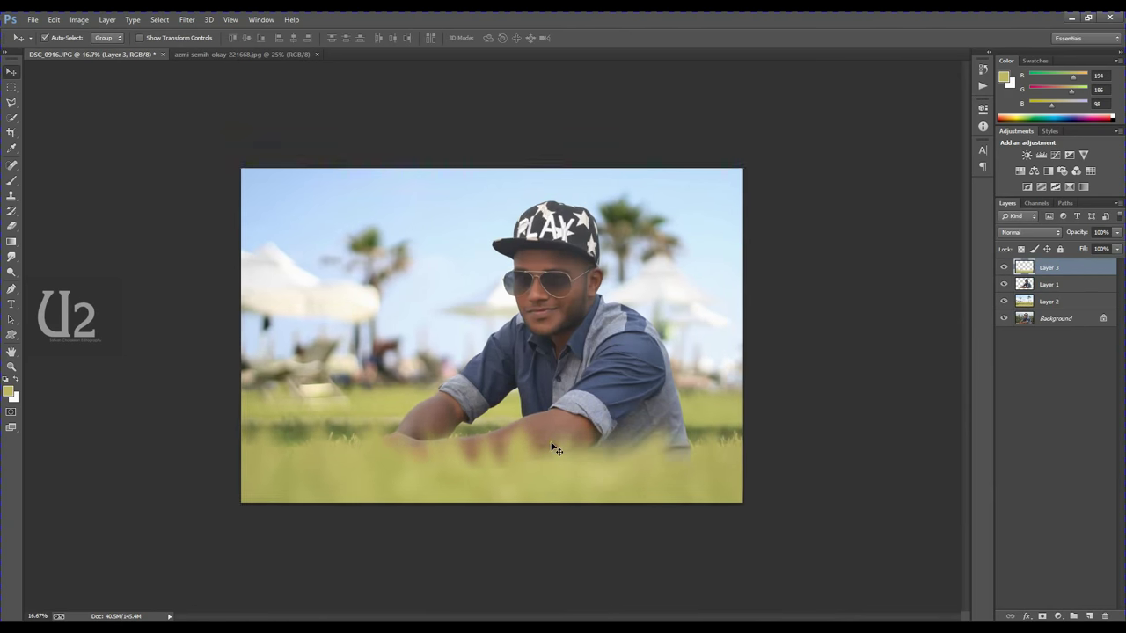
Step: Shift the beach background up and the grass strip down, then select the man's layer
{"action": "key", "text": "ctrl+plus"}
{"action": "left_click_drag", "start_coordinate": [401, 350], "coordinate": [398, 338]}
{"action": "left_click_drag", "start_coordinate": [464, 509], "coordinate": [460, 524]}
{"action": "left_click", "coordinate": [631, 339]}
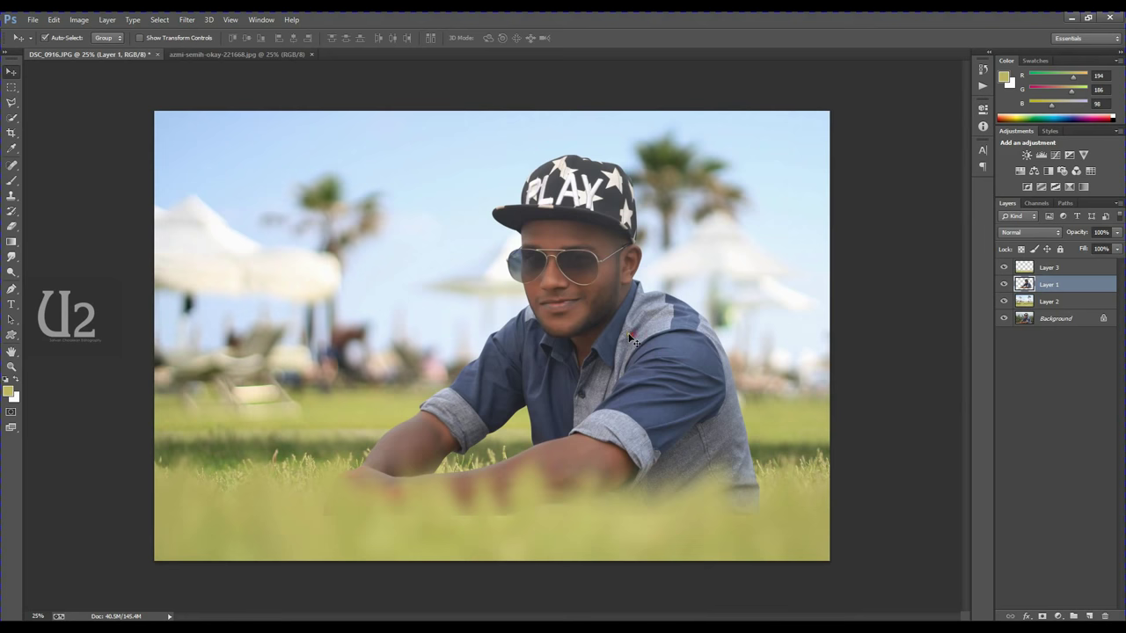
Step: Duplicate the man's layer as a hidden backup and keep working on the original Layer 1
{"action": "key", "text": "ctrl+j"}
{"action": "left_click", "coordinate": [1003, 284]}
{"action": "left_click", "coordinate": [1051, 301]}
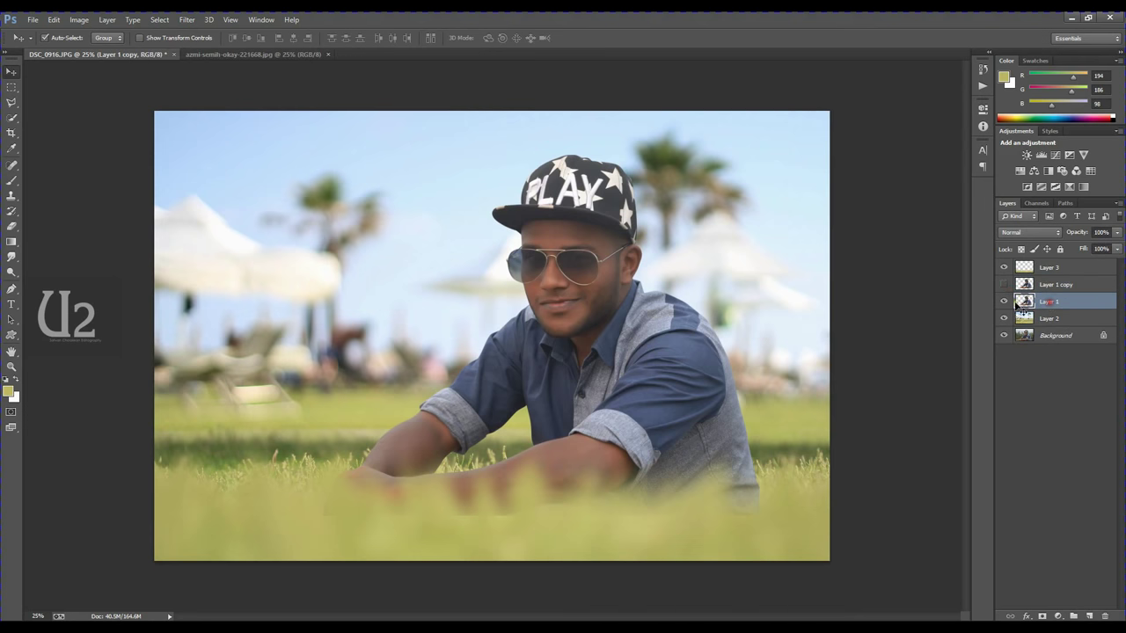
Step: Erase the man's lower edge along the grass line, adjusting the eraser size
{"action": "left_click", "coordinate": [12, 226]}
{"action": "mouse_move", "coordinate": [329, 524]}
{"action": "left_mouse_down"}
{"action": "mouse_move", "coordinate": [434, 535]}
{"action": "mouse_move", "coordinate": [519, 507]}
{"action": "mouse_move", "coordinate": [620, 542]}
{"action": "mouse_move", "coordinate": [777, 538]}
{"action": "left_mouse_up"}
{"action": "key", "text": "bracketleft"}
{"action": "key", "text": "bracketright"}
{"action": "key", "text": "bracketright"}
{"action": "key", "text": "bracketright"}
{"action": "key", "text": "bracketleft"}
{"action": "key", "text": "bracketleft"}
{"action": "key", "text": "bracketleft"}
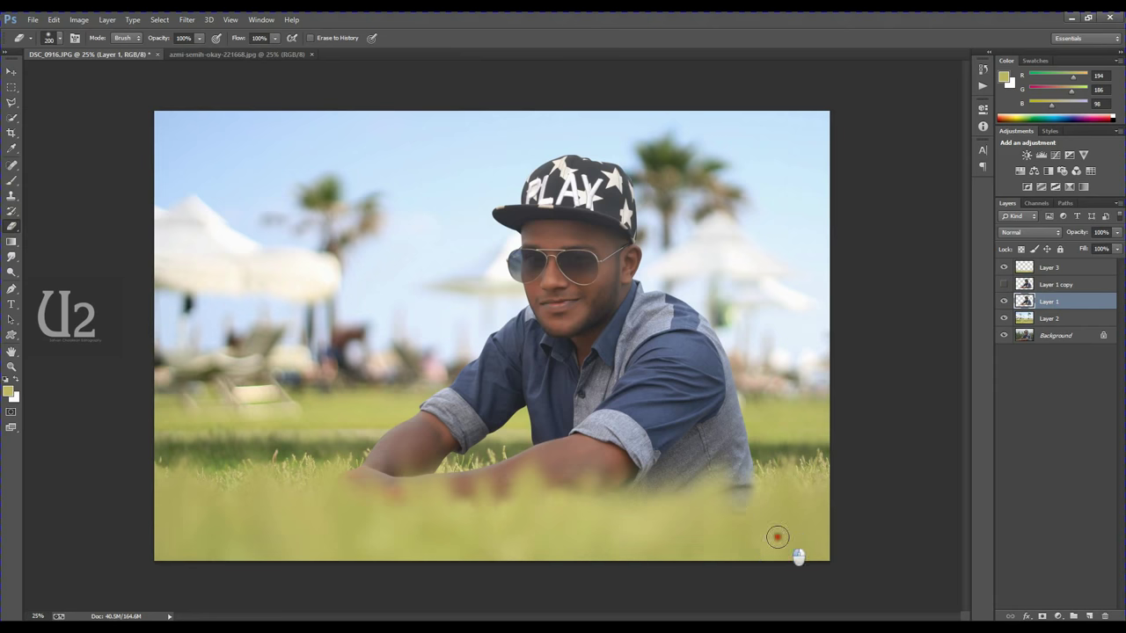
{"action": "key", "text": "bracketleft"}
{"action": "key", "text": "v"}
{"action": "left_click_drag", "start_coordinate": [398, 497], "coordinate": [387, 499]}
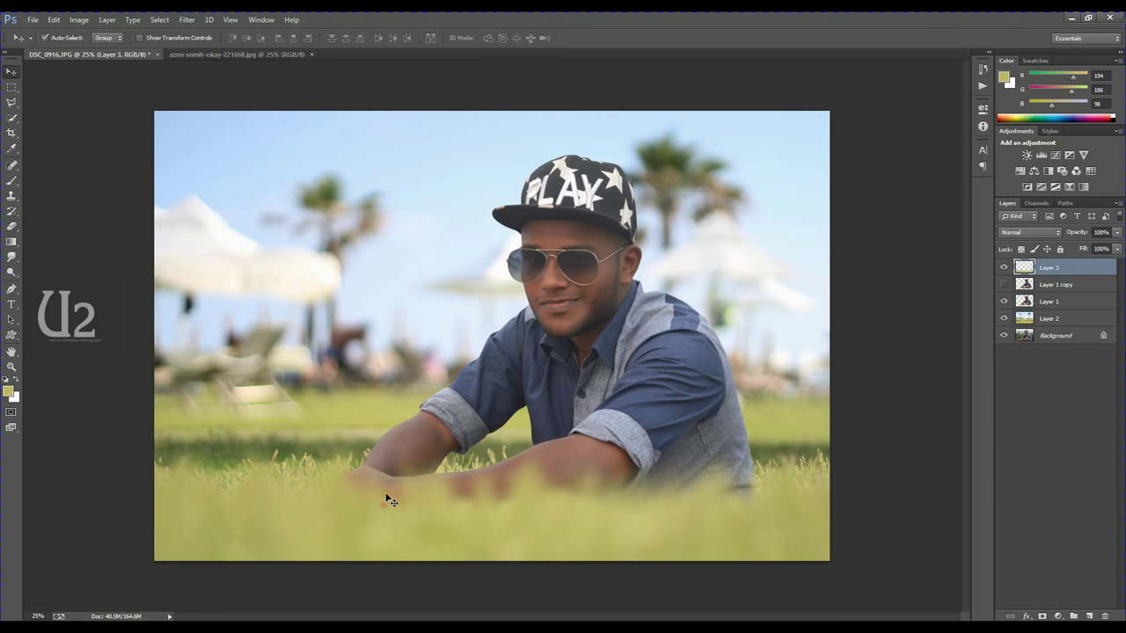
{"action": "left_click", "coordinate": [11, 272]}
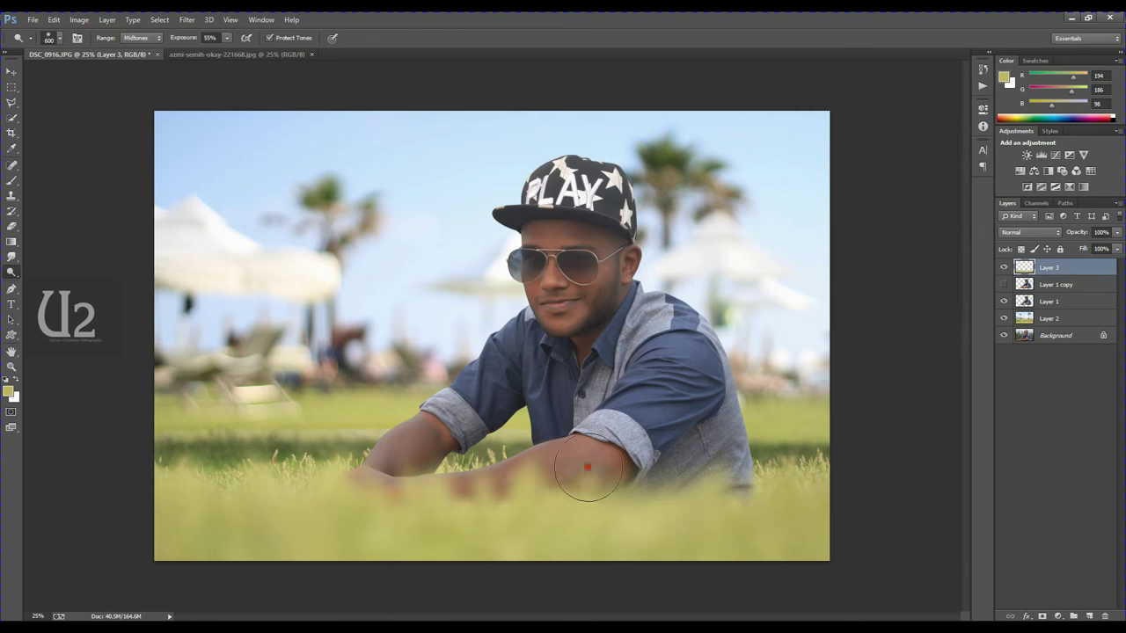
Step: Dodge-lighten the man's forearm and lower-left grass, then return to the azmi-semih-okay-221668.jpg photo
{"action": "key", "text": "bracketright"}
{"action": "left_click_drag", "start_coordinate": [326, 472], "coordinate": [640, 436]}
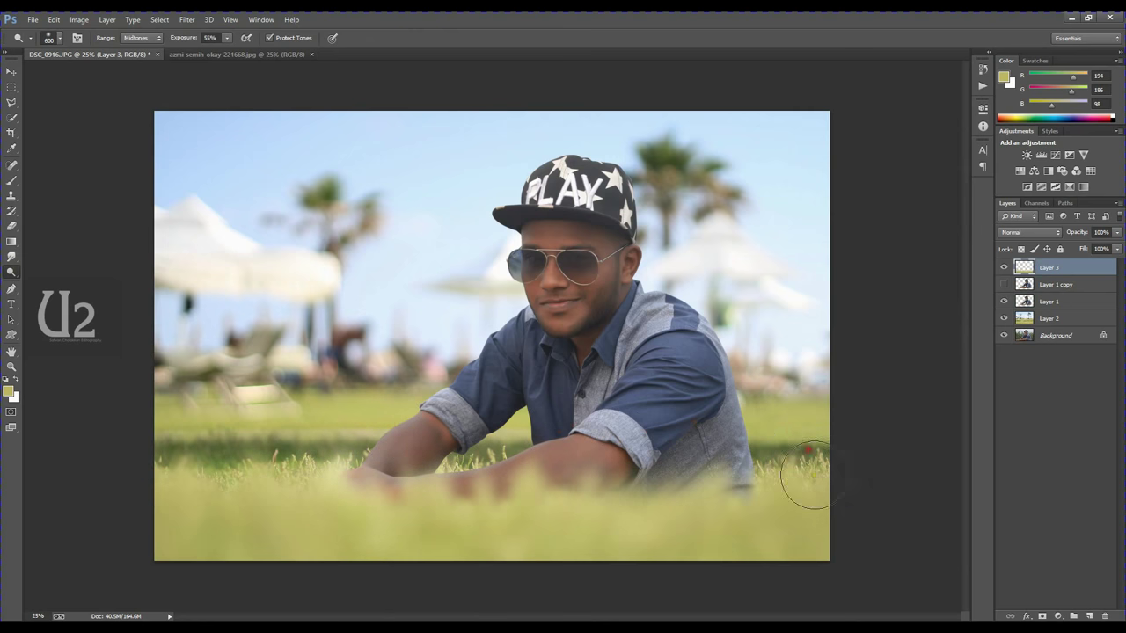
{"action": "mouse_move", "coordinate": [243, 422]}
{"action": "left_mouse_down"}
{"action": "mouse_move", "coordinate": [186, 490]}
{"action": "mouse_move", "coordinate": [659, 457]}
{"action": "left_mouse_up"}
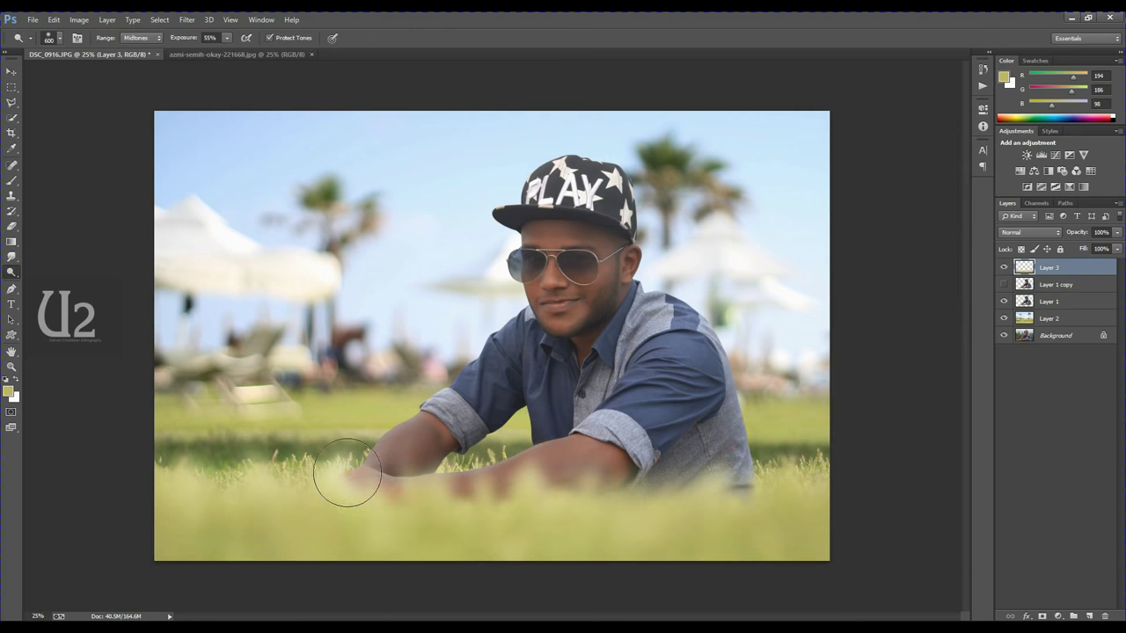
{"action": "key", "text": "v"}
{"action": "left_click", "coordinate": [276, 53]}
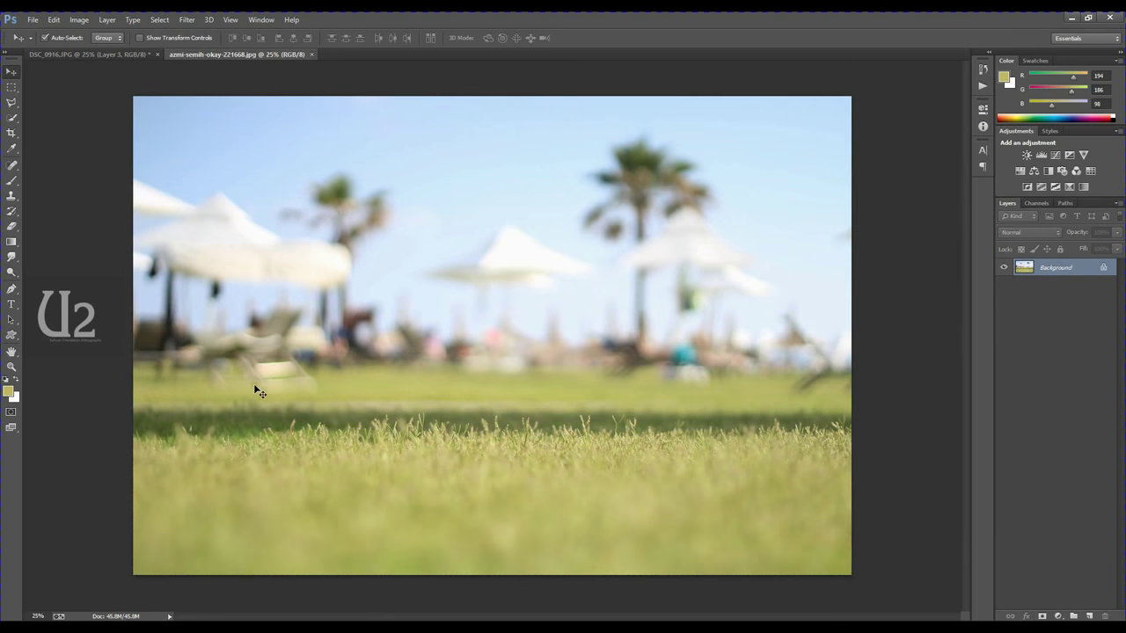
Step: Select a rectangle of grass in the beach photo and drag it into the DSC_0916 composite
{"action": "key", "text": "m"}
{"action": "mouse_move", "coordinate": [238, 412]}
{"action": "left_mouse_down"}
{"action": "mouse_move", "coordinate": [540, 493]}
{"action": "mouse_move", "coordinate": [632, 490]}
{"action": "left_mouse_up"}
{"action": "key", "text": "v"}
{"action": "mouse_move", "coordinate": [407, 442]}
{"action": "left_mouse_down"}
{"action": "mouse_move", "coordinate": [129, 57]}
{"action": "mouse_move", "coordinate": [365, 269]}
{"action": "mouse_move", "coordinate": [400, 314]}
{"action": "left_mouse_up"}
{"action": "key", "text": "ctrl+plus"}
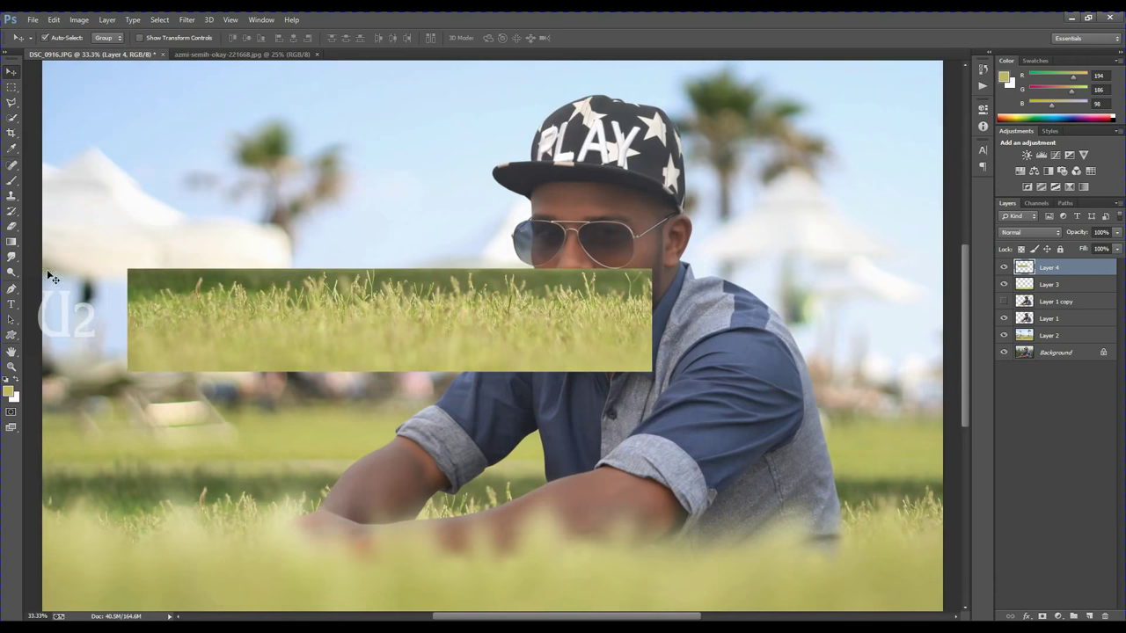
Step: Remove the sky above Layer 4's grass blades with the Magic Eraser
{"action": "right_click", "coordinate": [11, 226]}
{"action": "left_click", "coordinate": [62, 255]}
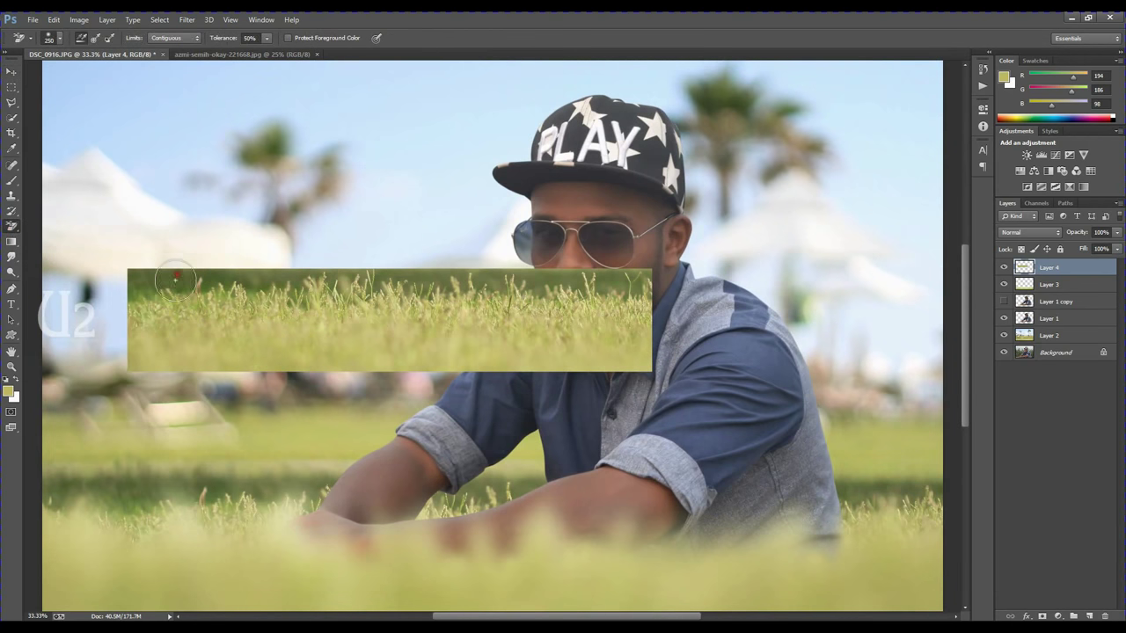
{"action": "key", "text": "bracketright"}
{"action": "key", "text": "bracketright"}
{"action": "left_click_drag", "start_coordinate": [140, 274], "coordinate": [651, 269]}
{"action": "key", "text": "bracketleft"}
{"action": "key", "text": "bracketleft"}
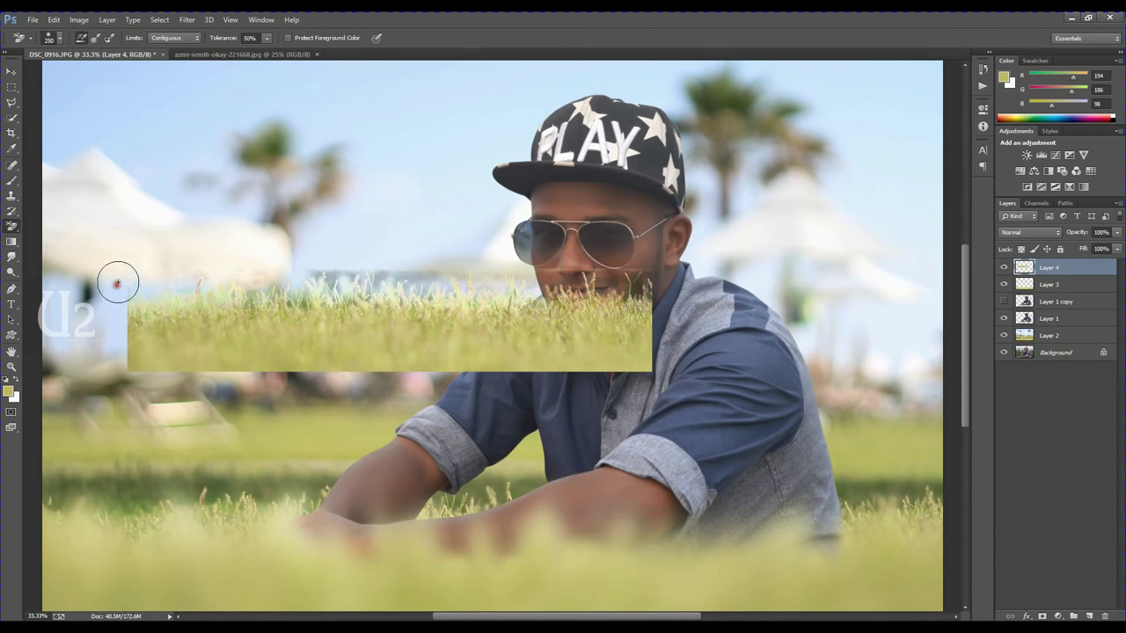
Step: Soften the grass strip's top edge with the regular Eraser
{"action": "right_click", "coordinate": [14, 227]}
{"action": "left_click", "coordinate": [52, 226]}
{"action": "mouse_move", "coordinate": [142, 277]}
{"action": "left_mouse_down"}
{"action": "mouse_move", "coordinate": [690, 283]}
{"action": "mouse_move", "coordinate": [344, 290]}
{"action": "left_mouse_up"}
{"action": "key", "text": "v"}
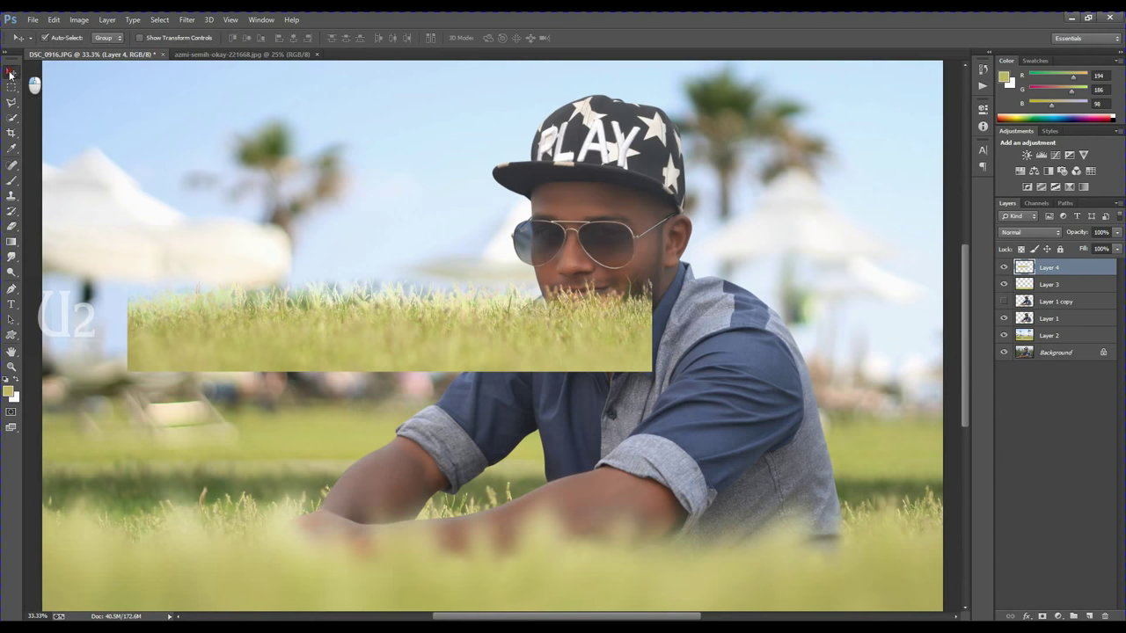
{"action": "key", "text": "ctrl+minus"}
{"action": "key", "text": "ctrl+minus"}
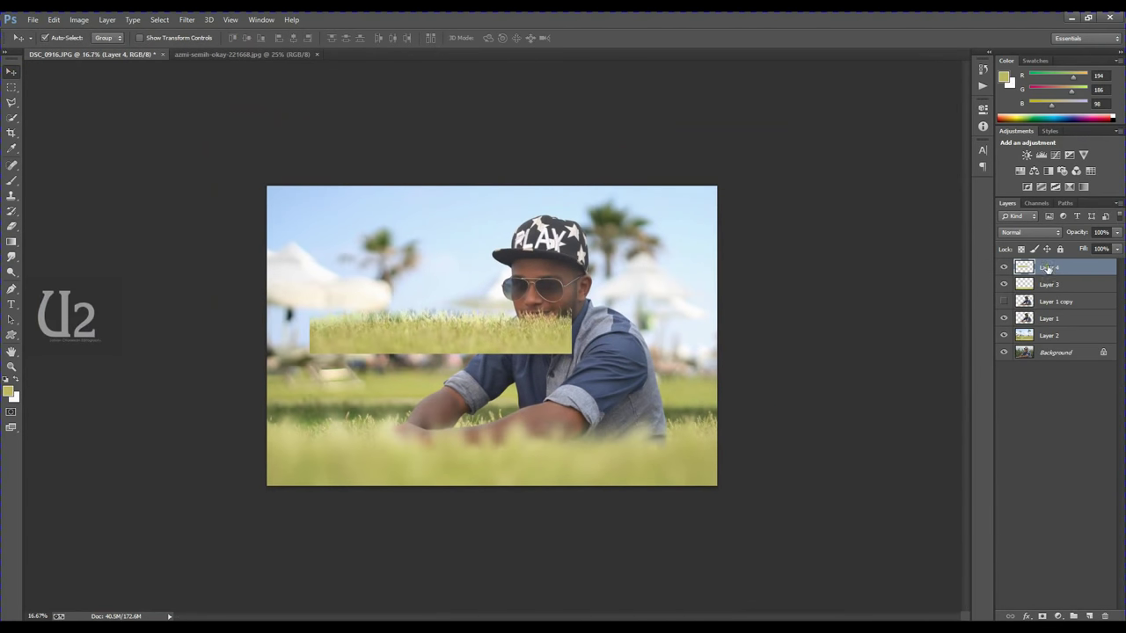
Step: Move Layer 4 below Layer 3 and scale it to about 208% across the bottom foreground
{"action": "left_click_drag", "start_coordinate": [1047, 268], "coordinate": [1066, 303]}
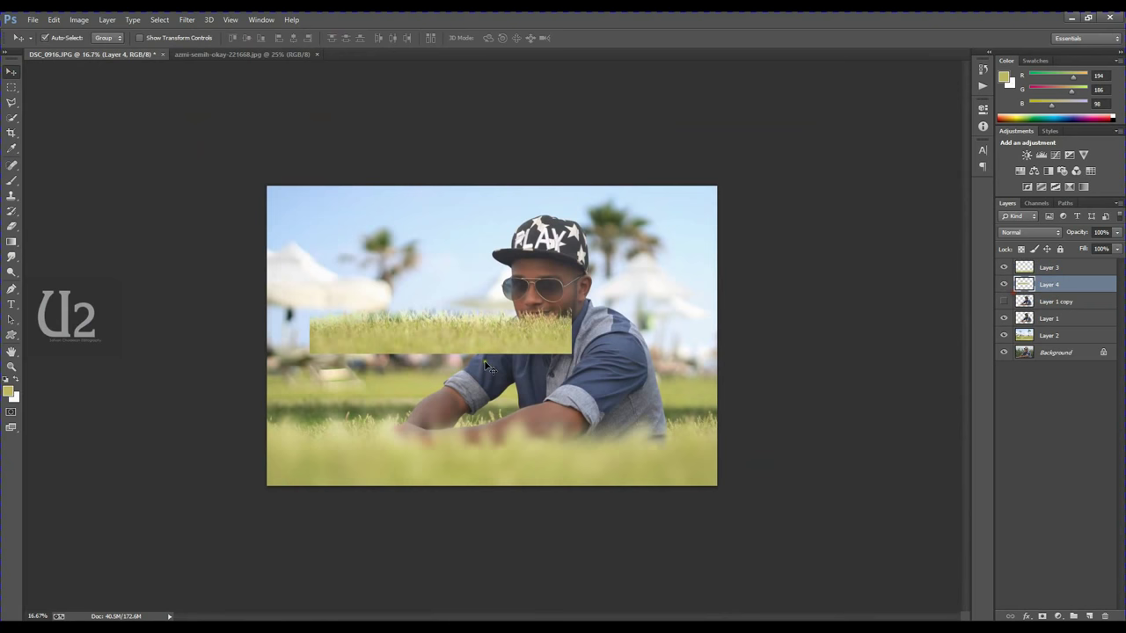
{"action": "left_click_drag", "start_coordinate": [488, 365], "coordinate": [490, 457]}
{"action": "key", "text": "ctrl+t"}
{"action": "left_click_drag", "start_coordinate": [573, 422], "coordinate": [726, 387]}
{"action": "left_click_drag", "start_coordinate": [665, 413], "coordinate": [664, 434]}
{"action": "left_click_drag", "start_coordinate": [723, 404], "coordinate": [708, 407]}
{"action": "left_click_drag", "start_coordinate": [667, 440], "coordinate": [685, 448]}
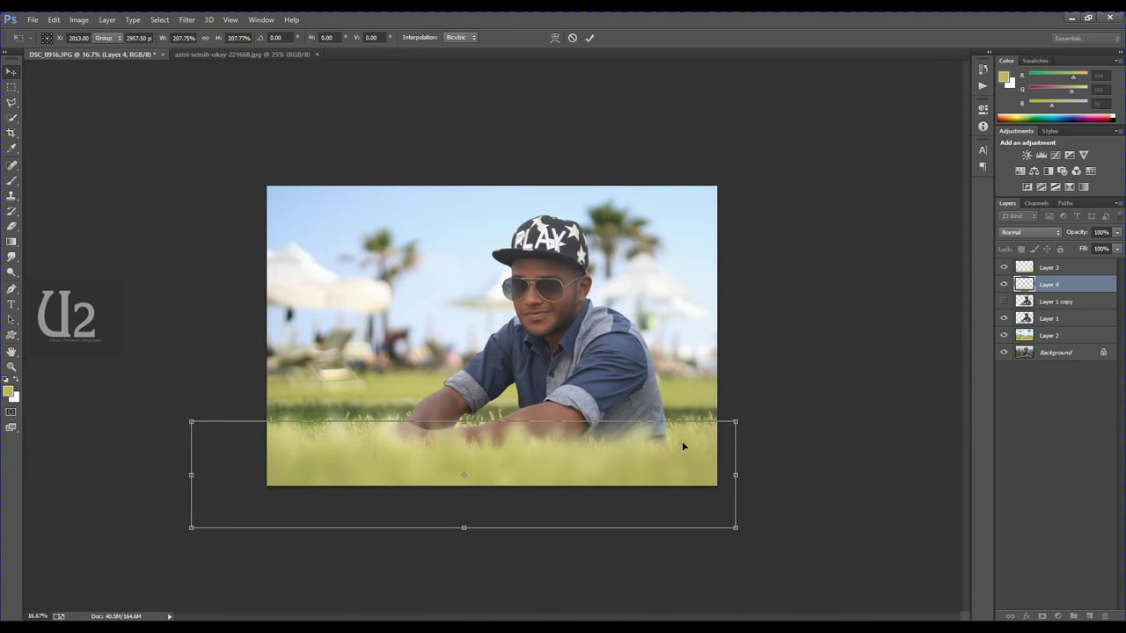
{"action": "key", "text": "Return"}
{"action": "key", "text": "ctrl+plus"}
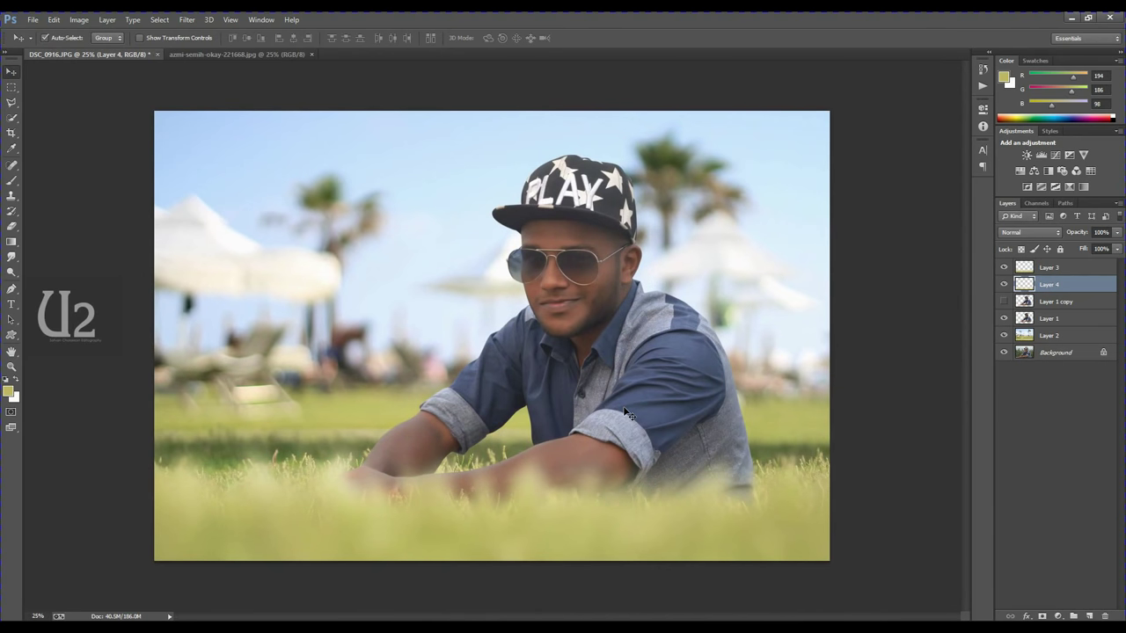
Step: Apply a 2.2-pixel Gaussian Blur to the Layer 4 grass strip
{"action": "left_click", "coordinate": [177, 21]}
{"action": "mouse_move", "coordinate": [195, 148]}
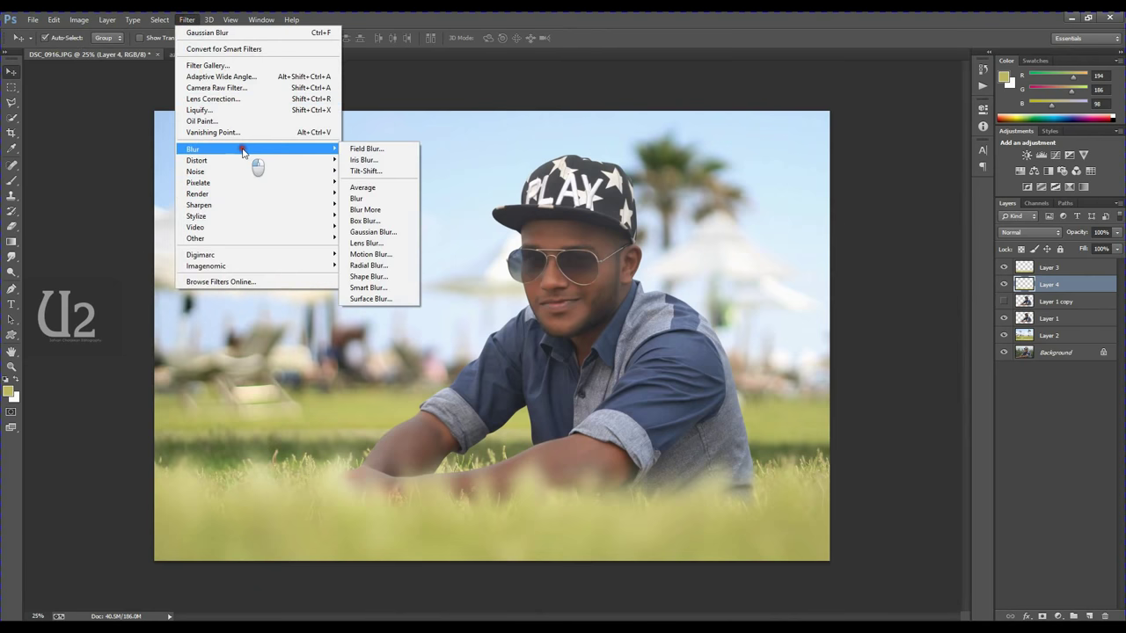
{"action": "left_click", "coordinate": [395, 233]}
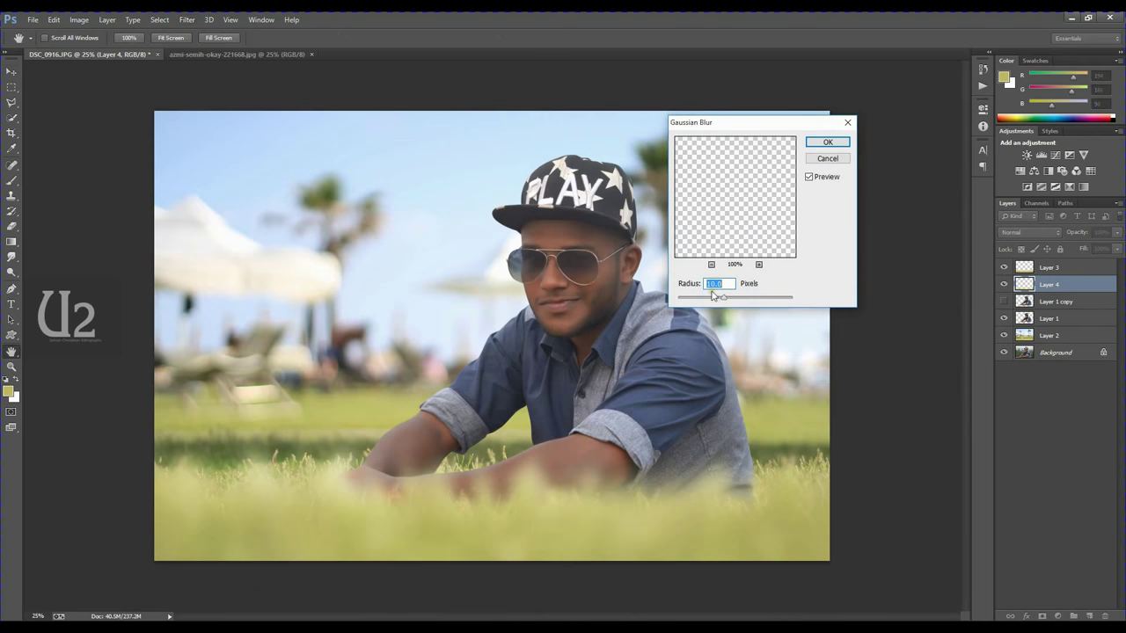
{"action": "left_click_drag", "start_coordinate": [696, 300], "coordinate": [691, 299]}
{"action": "key", "text": "Return"}
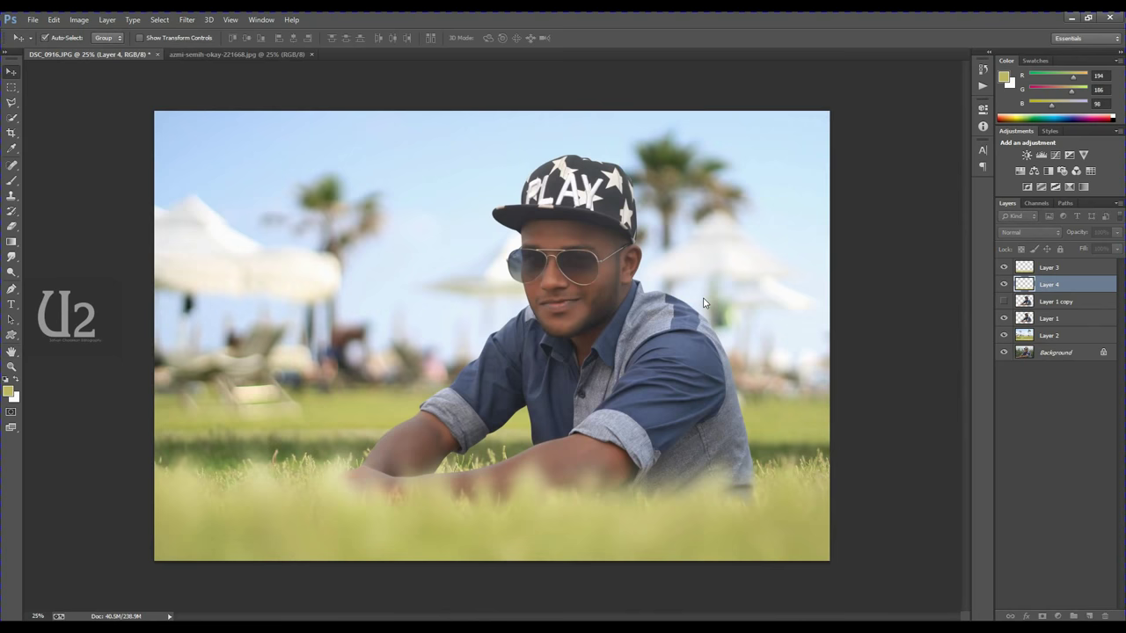
{"action": "key", "text": "ctrl+minus"}
{"action": "left_click", "coordinate": [653, 291]}
Step: Scale the man's Layer 1 down to about 96%
{"action": "key", "text": "ctrl+t"}
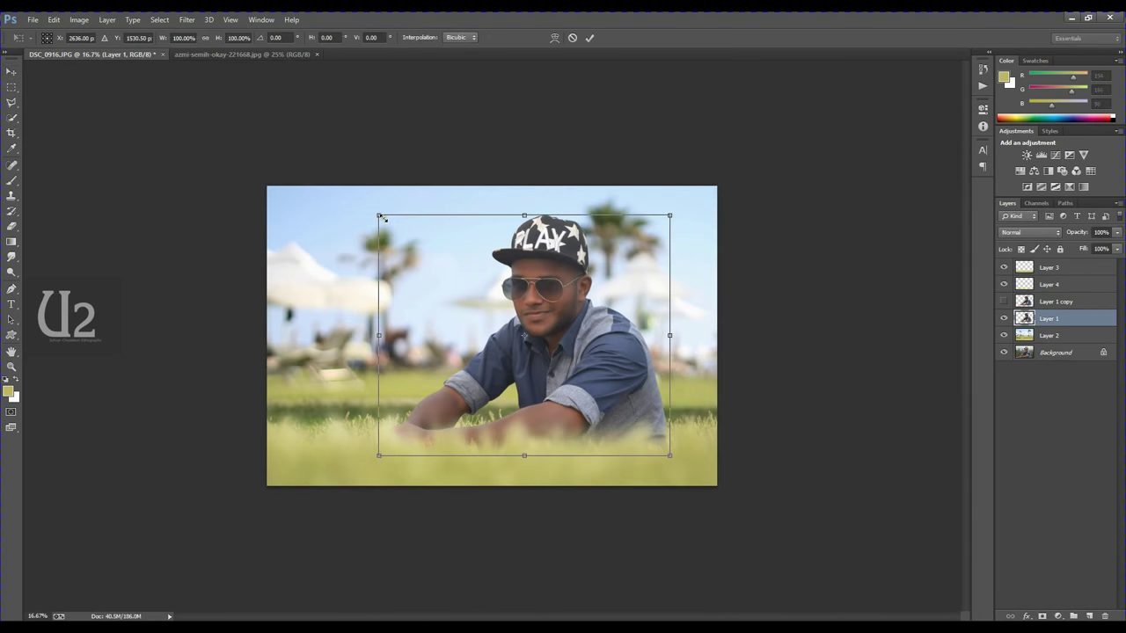
{"action": "left_click_drag", "start_coordinate": [381, 216], "coordinate": [391, 222]}
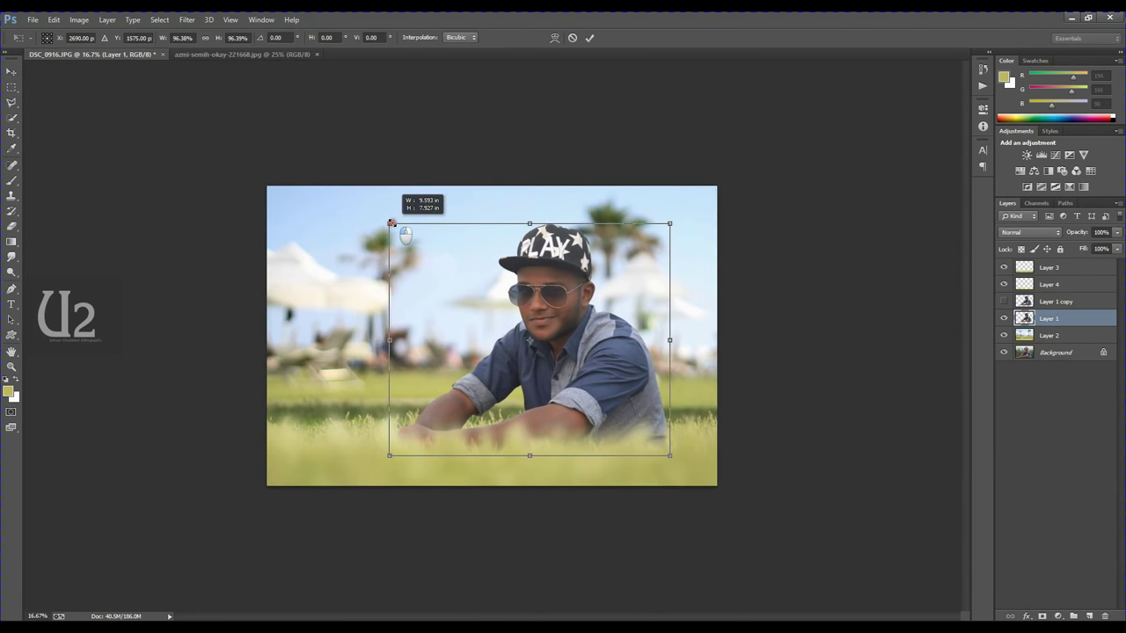
{"action": "key", "text": "Return"}
Step: Select Layer 3 alone, undoing an accidental move, and add a new empty Layer 5
{"action": "left_click", "coordinate": [618, 479]}
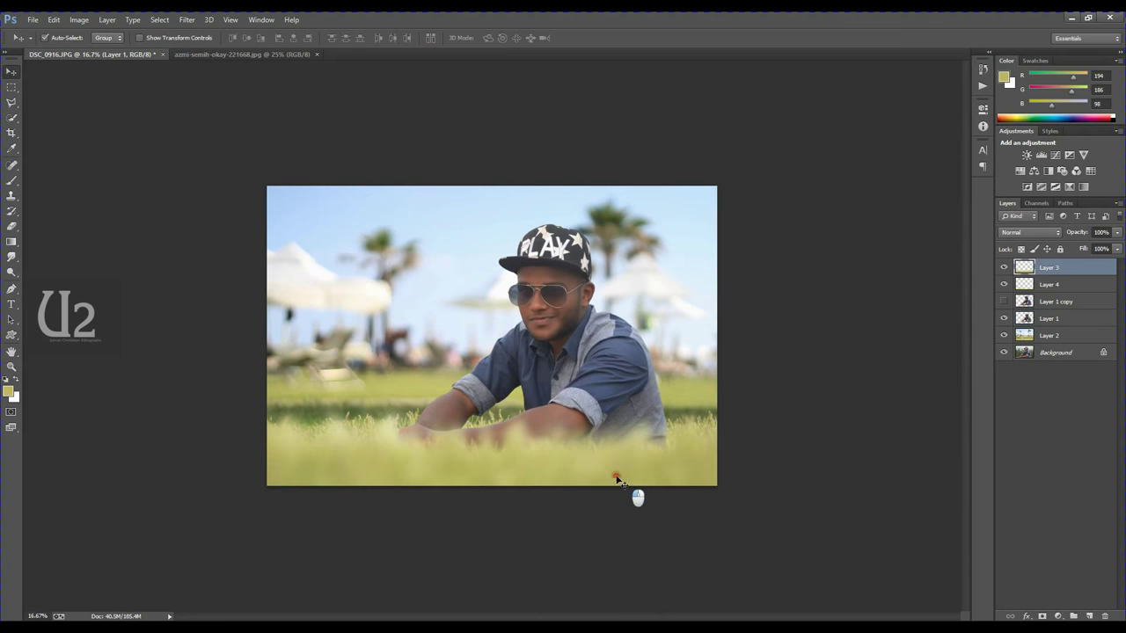
{"action": "left_click_drag", "start_coordinate": [618, 479], "coordinate": [630, 484]}
{"action": "key", "text": "ctrl+z"}
{"action": "left_click", "coordinate": [1084, 336], "text": "shift"}
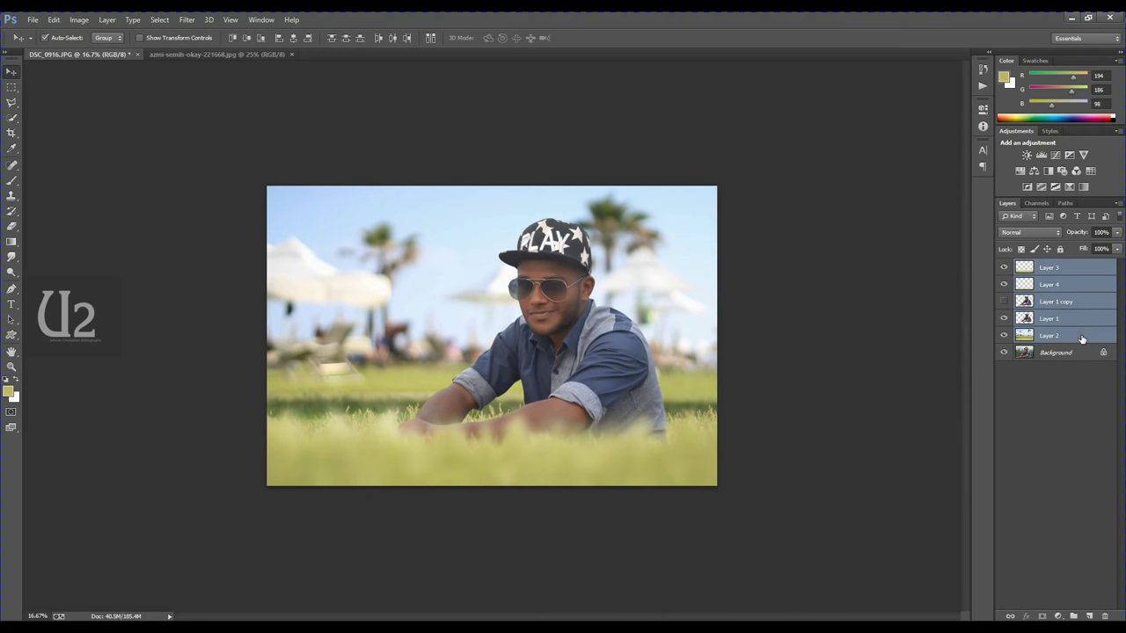
{"action": "left_click", "coordinate": [768, 346]}
{"action": "left_click", "coordinate": [583, 483]}
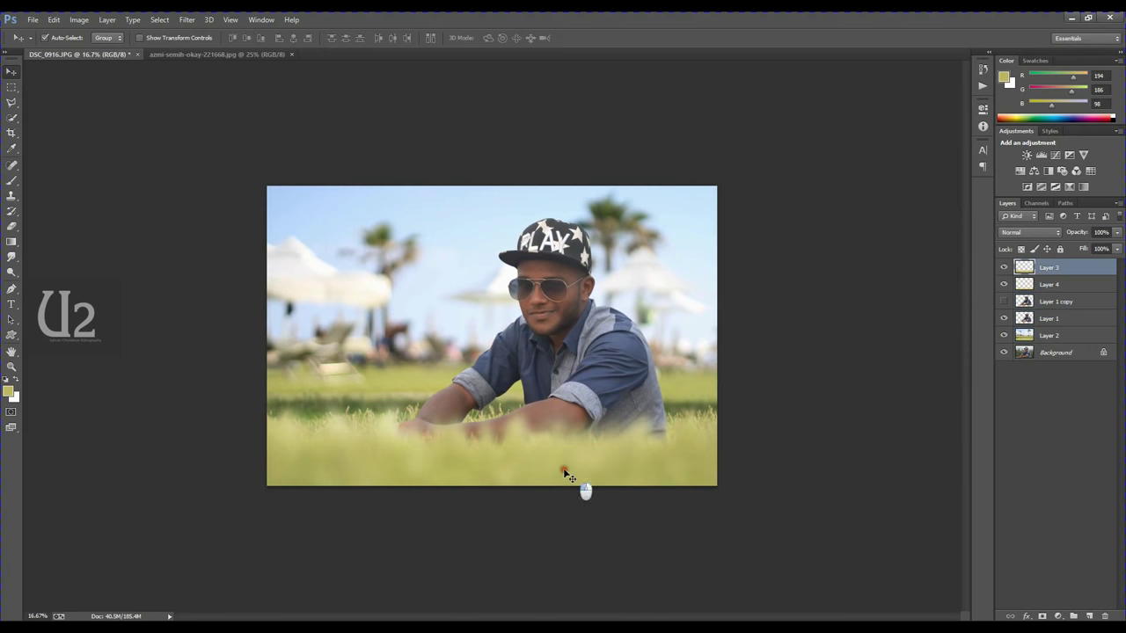
{"action": "key", "text": "ctrl+0"}
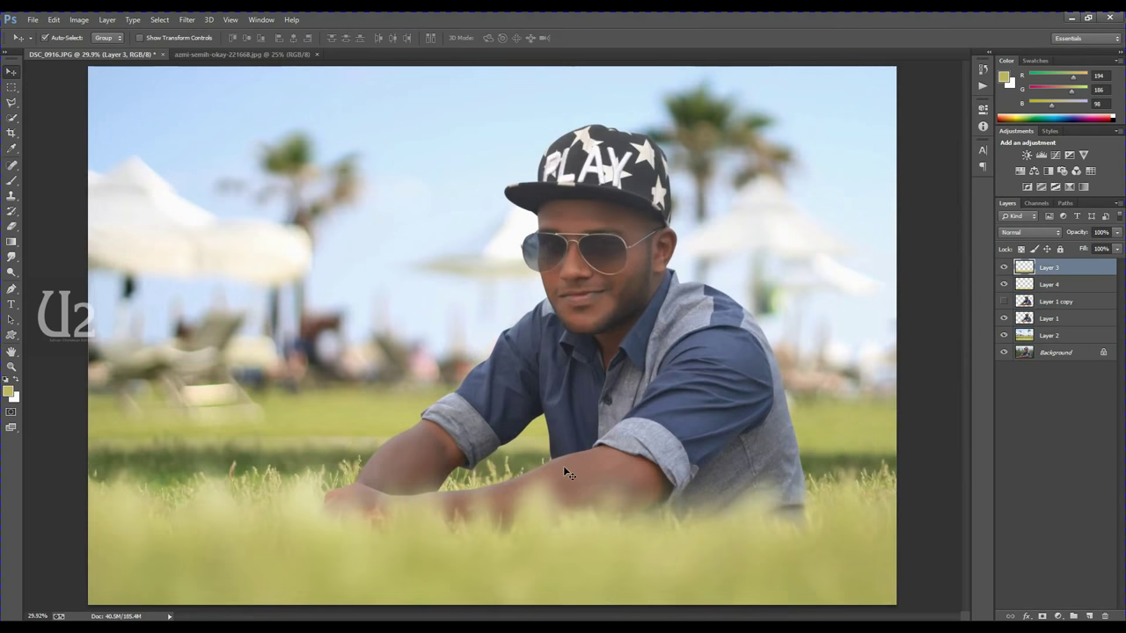
{"action": "key", "text": "ctrl+minus"}
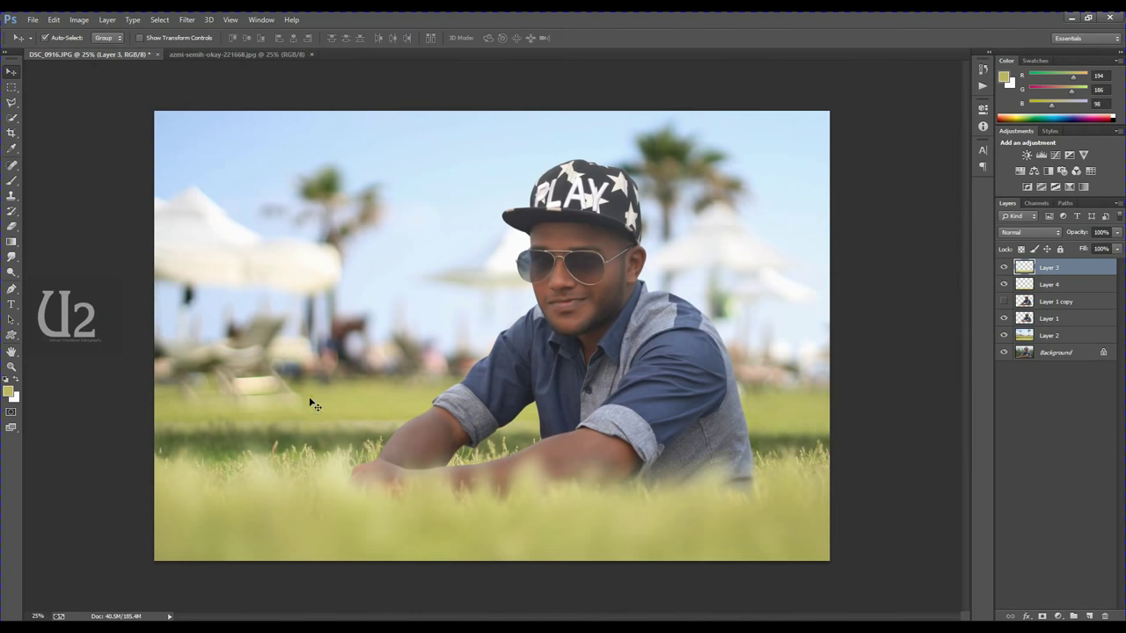
{"action": "left_click", "coordinate": [1090, 616]}
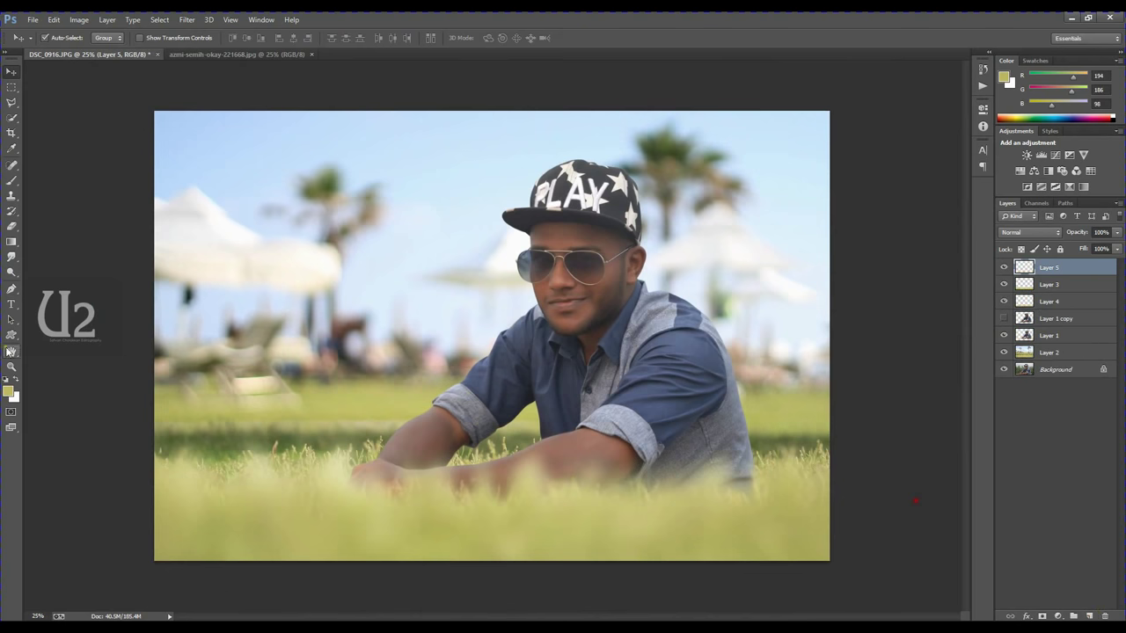
Step: On Layer 5, paint a faint 33%-opacity green wash over the lower sleeve with a 250 px brush
{"action": "left_click", "coordinate": [12, 184]}
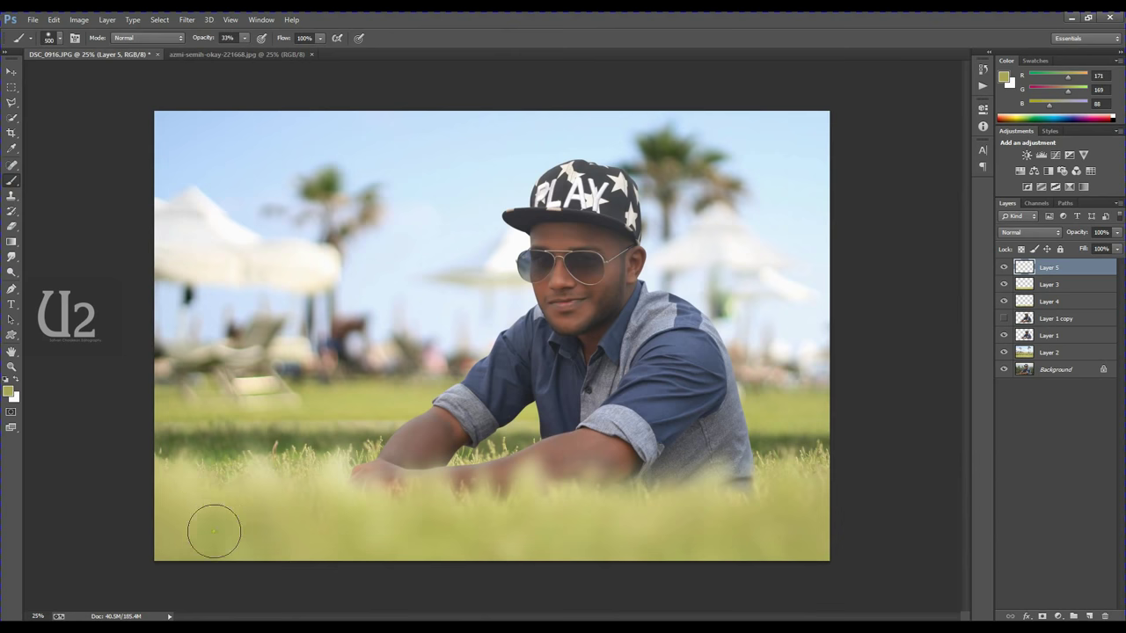
{"action": "key", "text": "bracketright"}
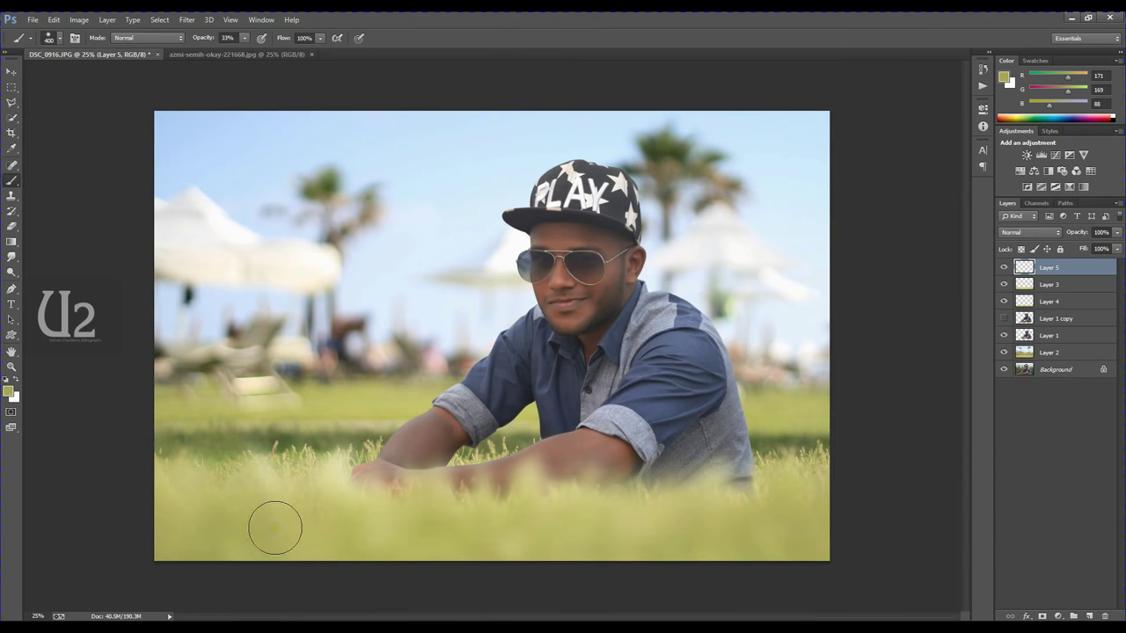
{"action": "key", "text": "bracketleft"}
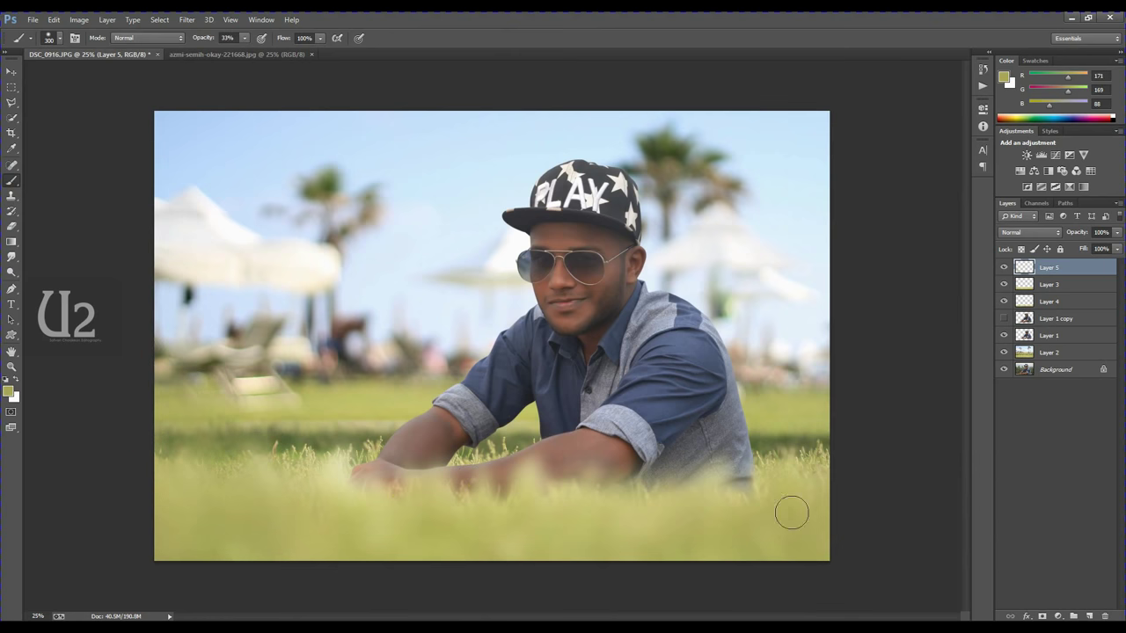
{"action": "key", "text": "bracketright"}
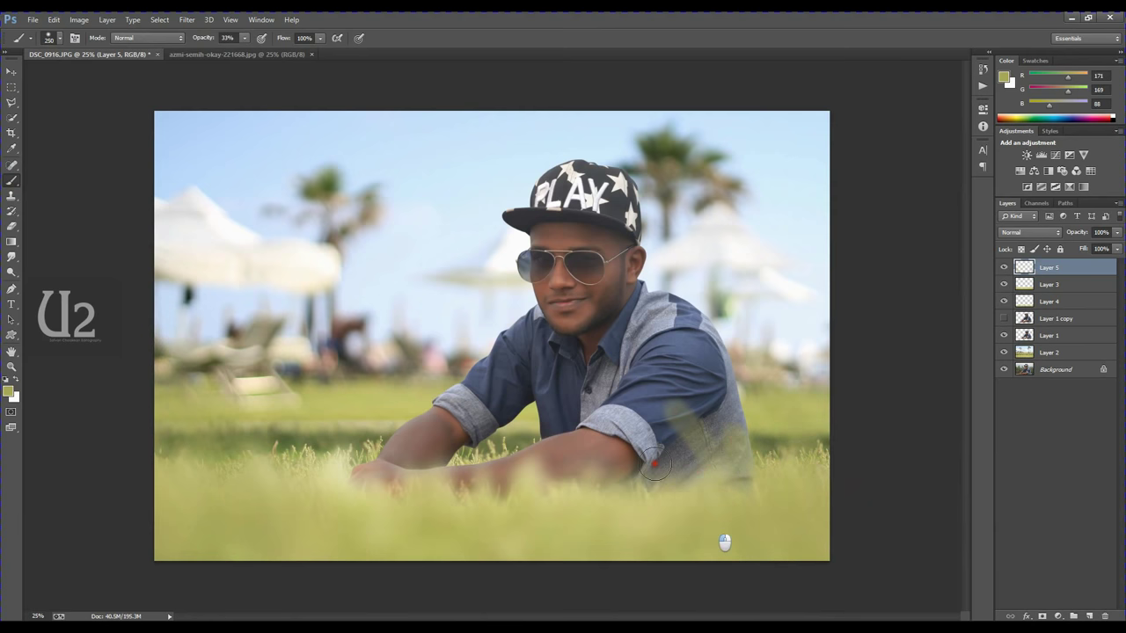
{"action": "left_click_drag", "start_coordinate": [663, 465], "coordinate": [728, 426]}
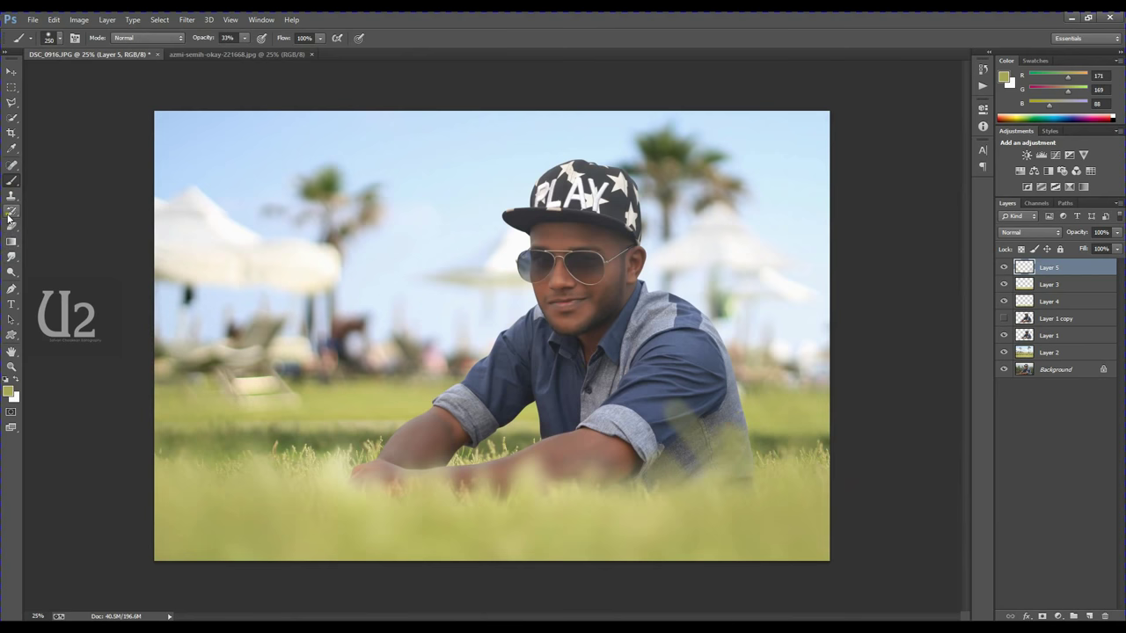
{"action": "left_click", "coordinate": [10, 255]}
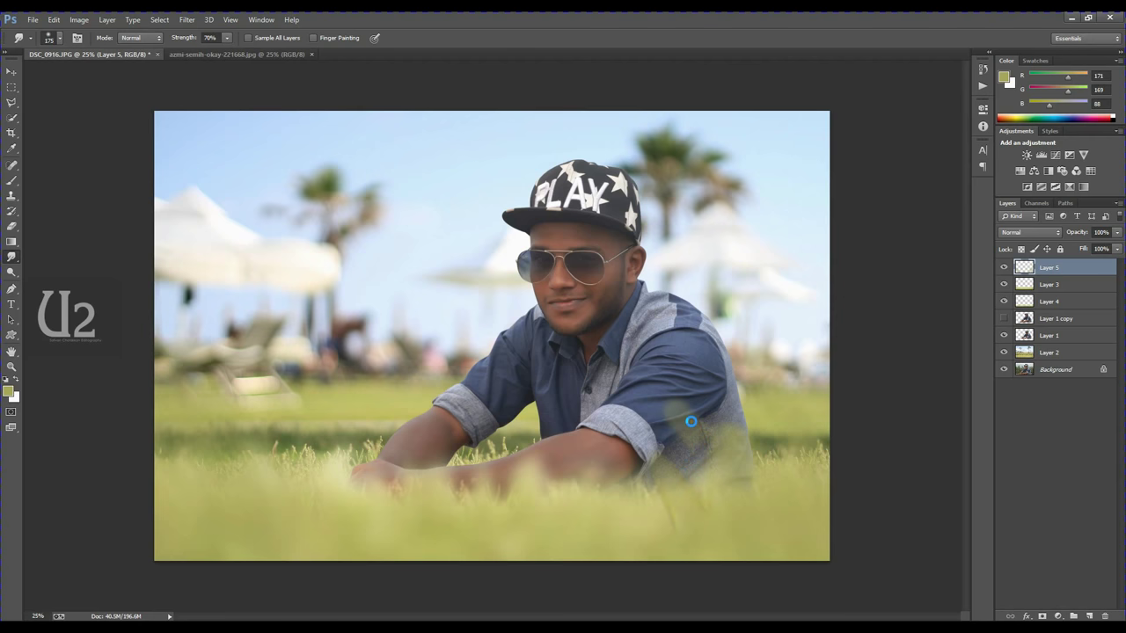
{"action": "key", "text": "v"}
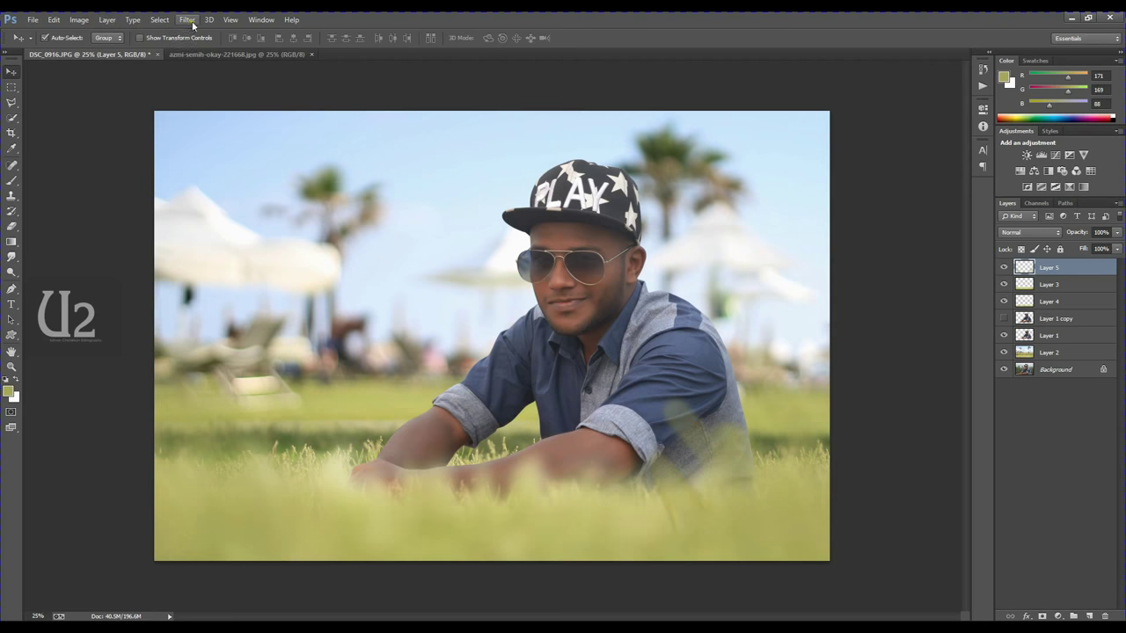
Step: Apply a 55-pixel Gaussian Blur to the green wash on Layer 5
{"action": "left_click", "coordinate": [187, 19]}
{"action": "left_click", "coordinate": [387, 233]}
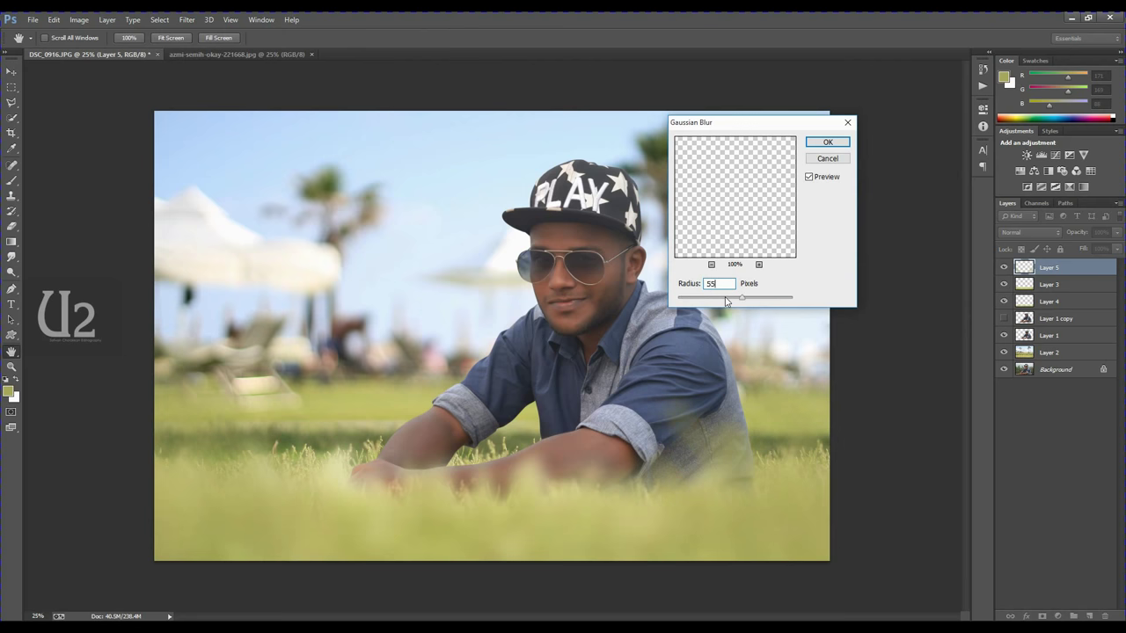
{"action": "key", "text": "Return"}
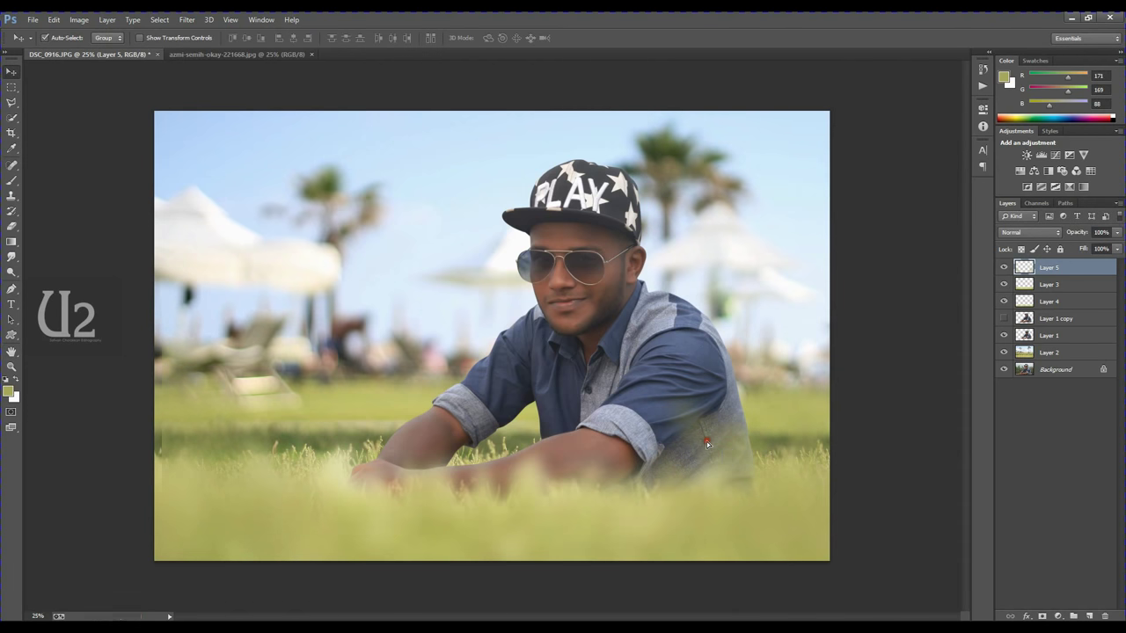
Step: Stretch the blurred green wash to about 102% width
{"action": "key", "text": "ctrl+t"}
{"action": "left_click_drag", "start_coordinate": [830, 437], "coordinate": [843, 435]}
{"action": "key", "text": "Return"}
{"action": "left_click", "coordinate": [585, 285]}
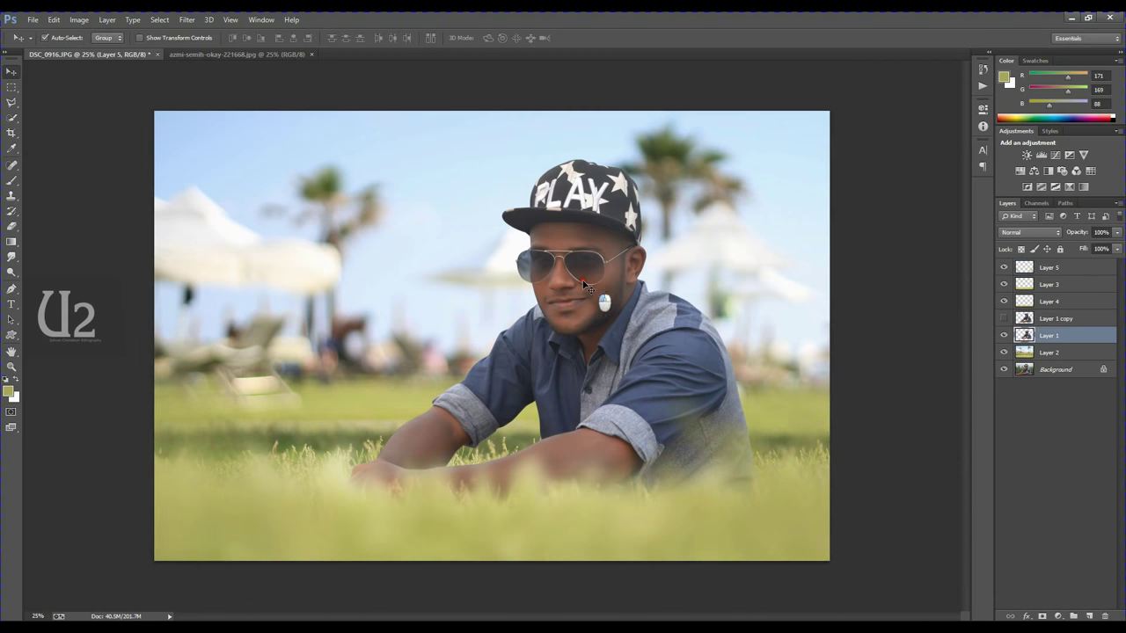
Step: Brighten Layer 1 with a Curves lift of the midtones from Input 125 to Output 133
{"action": "key", "text": "ctrl+m"}
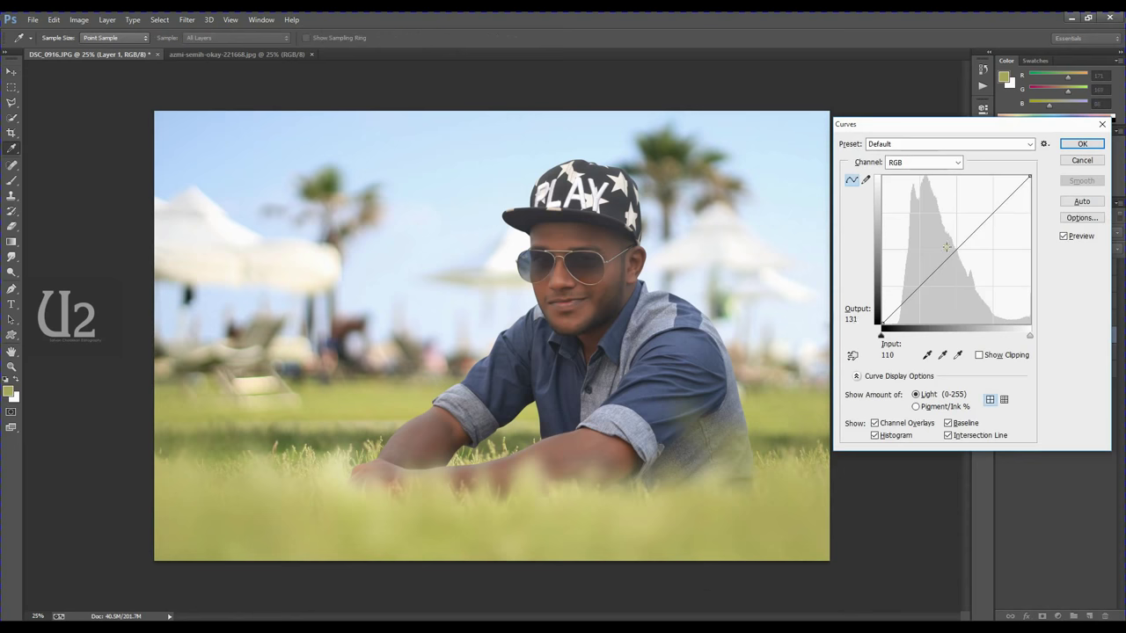
{"action": "left_click", "coordinate": [954, 247]}
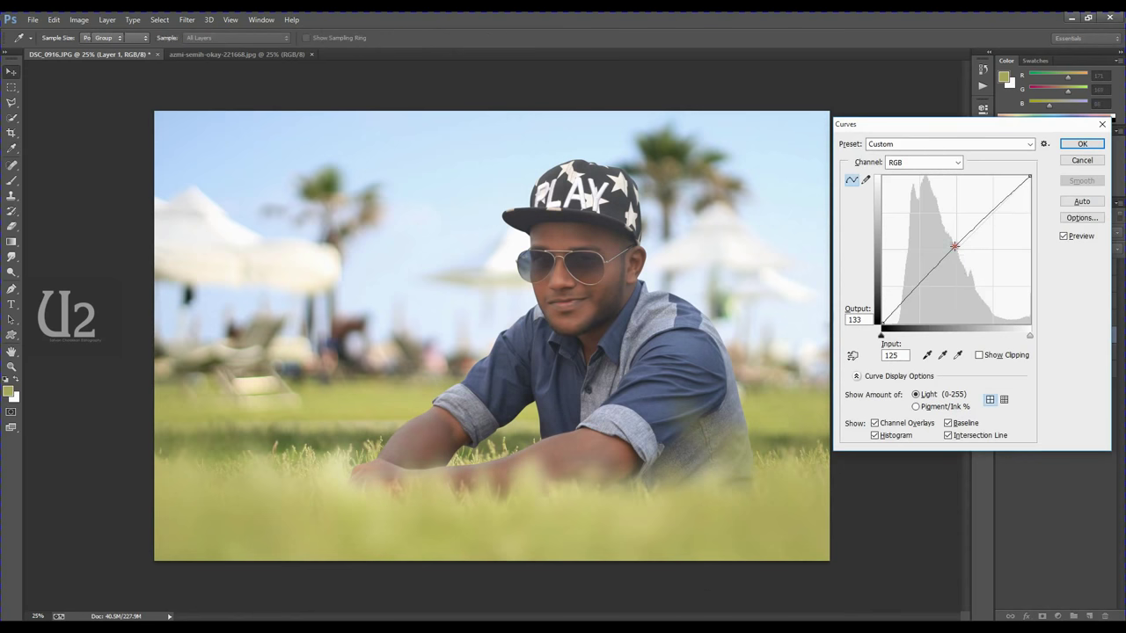
{"action": "key", "text": "Return"}
{"action": "key", "text": "ctrl+minus"}
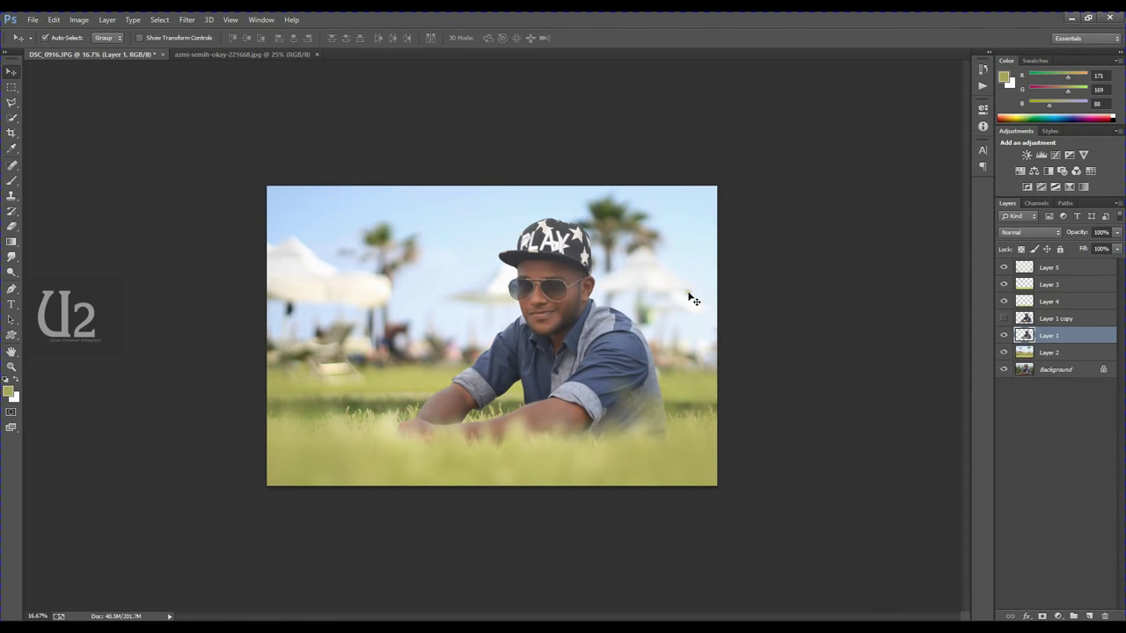
{"action": "key", "text": "ctrl+0"}
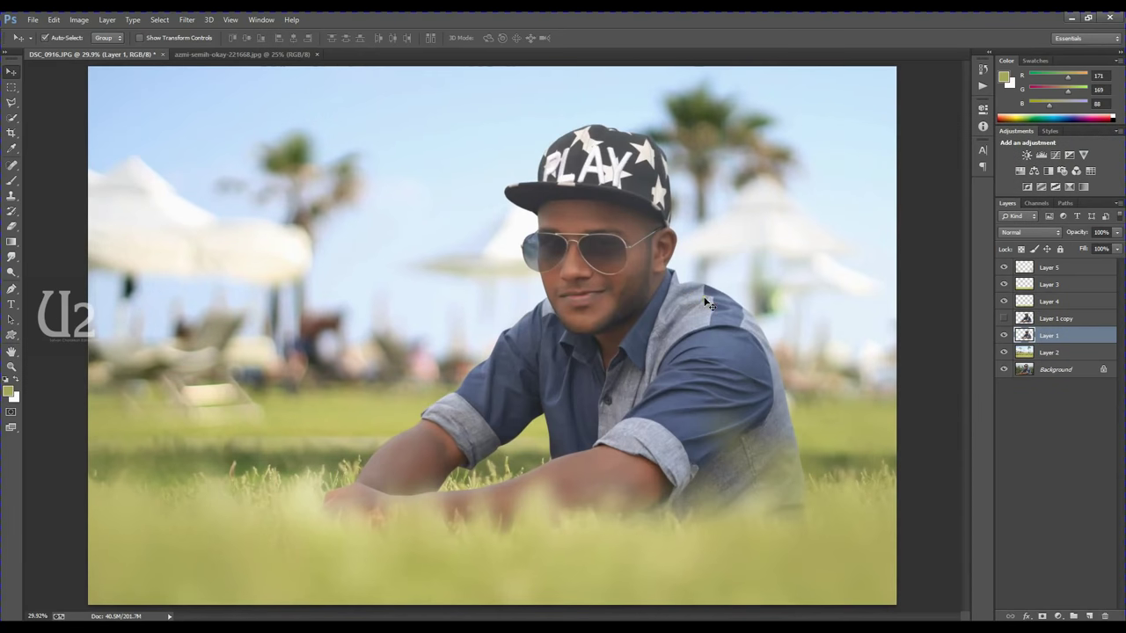
{"action": "key", "text": "ctrl+minus"}
{"action": "key", "text": "ctrl+minus"}
{"action": "key", "text": "c"}
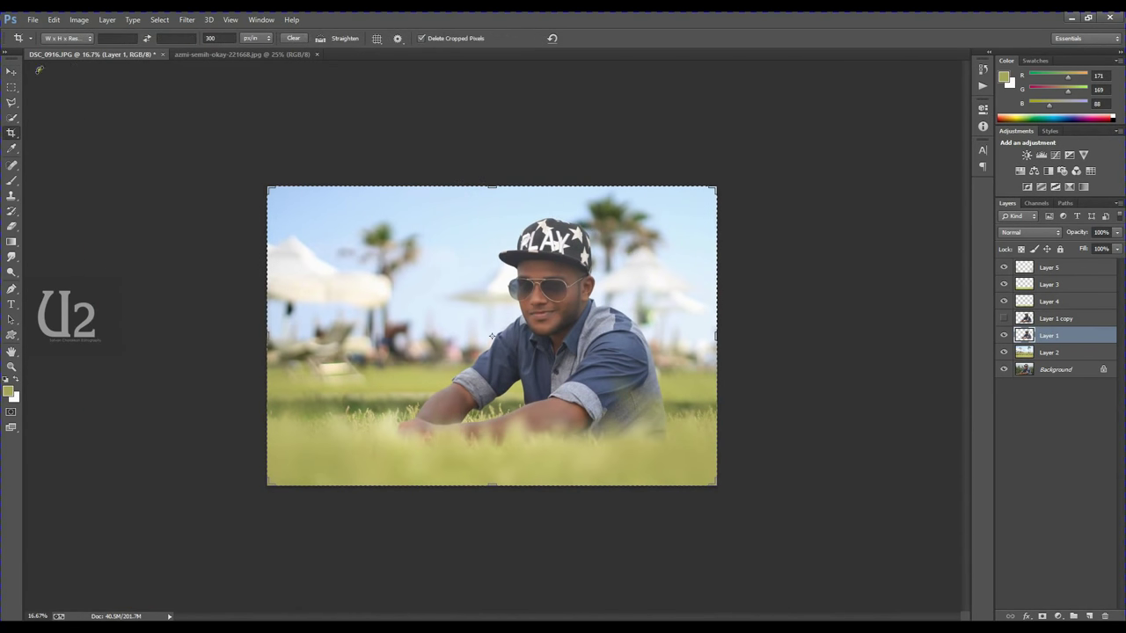
Step: Crop the composite to its current canvas bounds, deleting the pixels outside it
{"action": "left_click", "coordinate": [596, 265]}
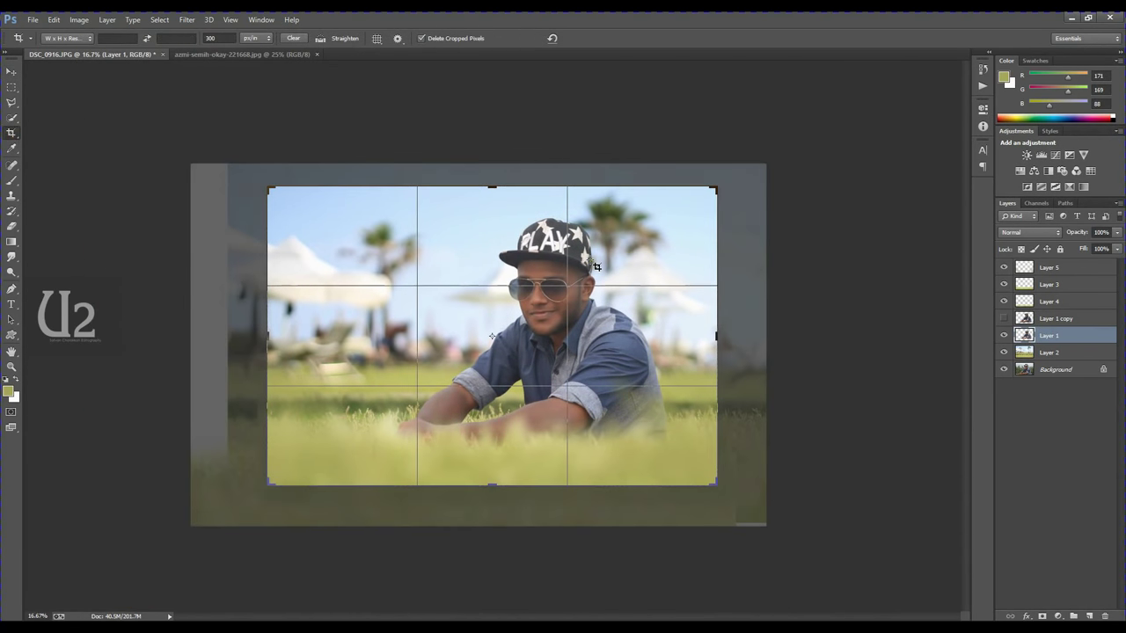
{"action": "key", "text": "Return"}
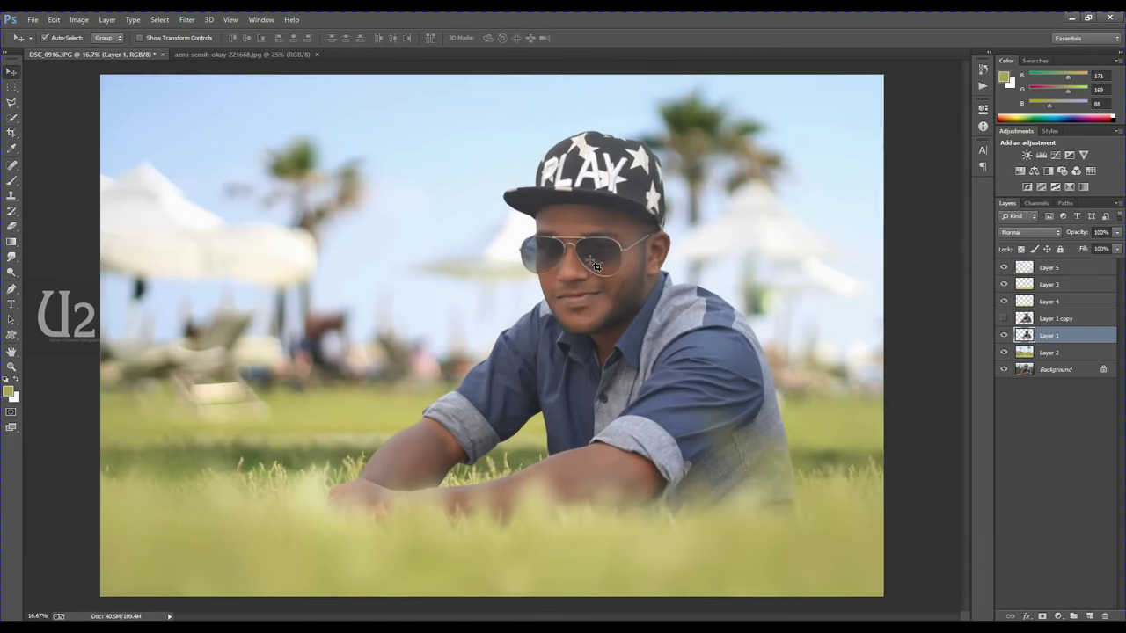
{"action": "key", "text": "ctrl+plus"}
{"action": "key", "text": "ctrl+minus"}
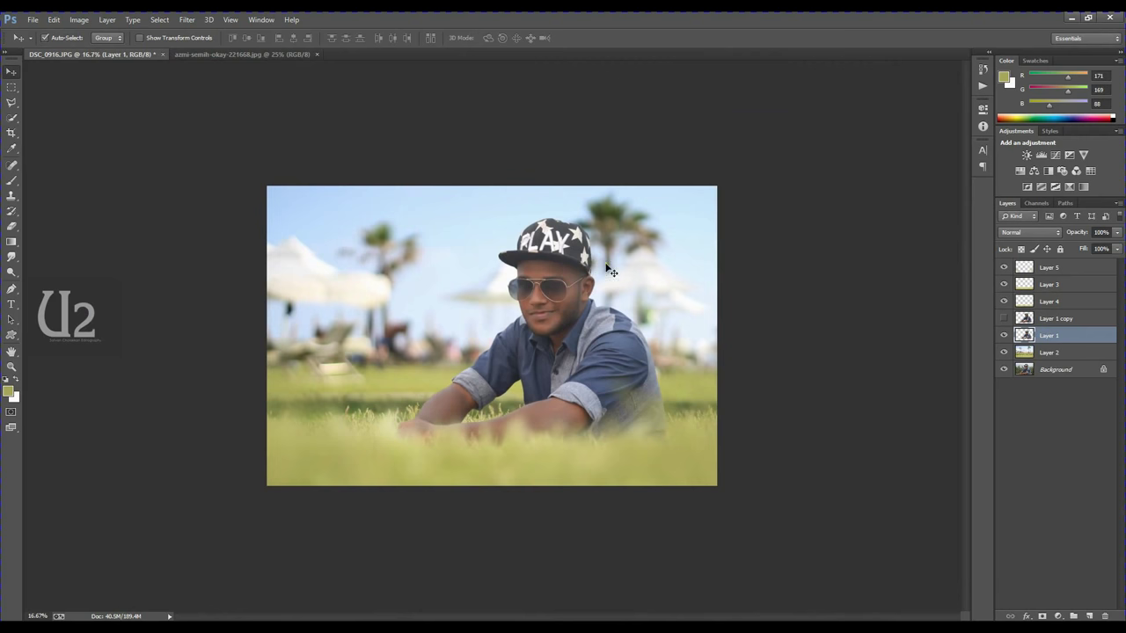
{"action": "left_click", "coordinate": [1058, 334]}
Step: On a new layer above Layer 2, draw a white radial glow from the man's face to his arm
{"action": "key", "text": "ctrl+shift+alt+n"}
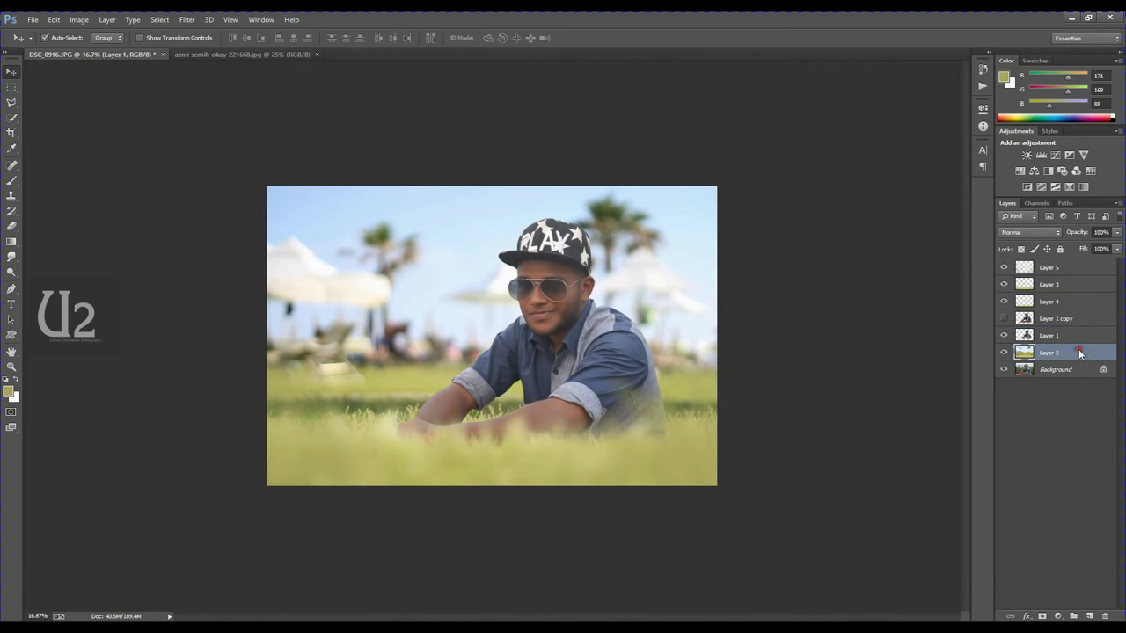
{"action": "left_click", "coordinate": [12, 242]}
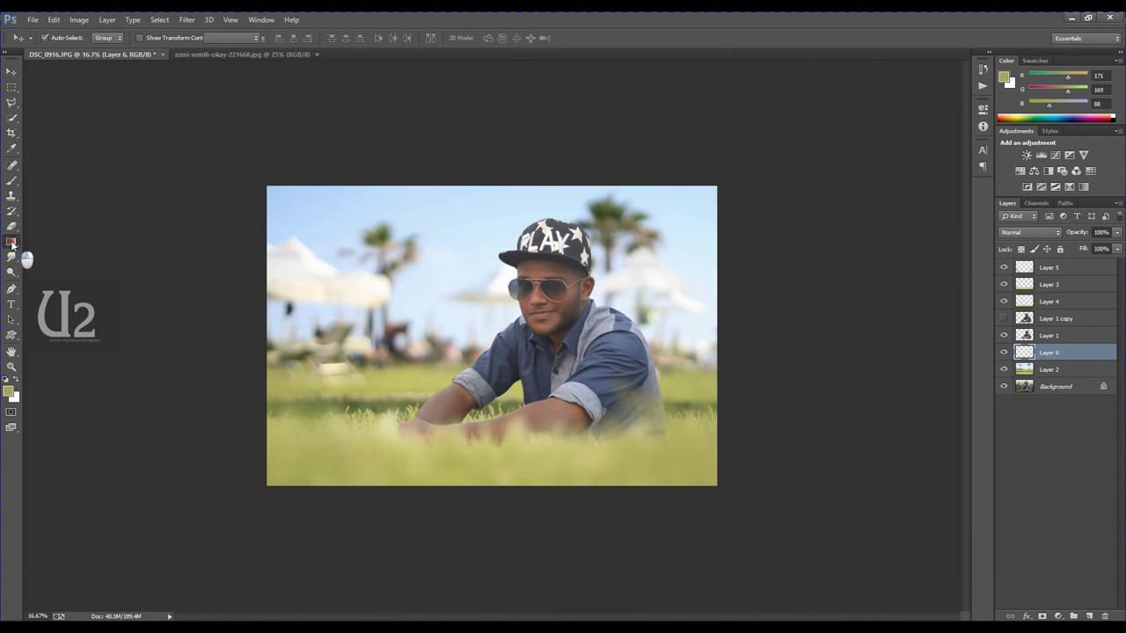
{"action": "left_click_drag", "start_coordinate": [487, 315], "coordinate": [520, 409]}
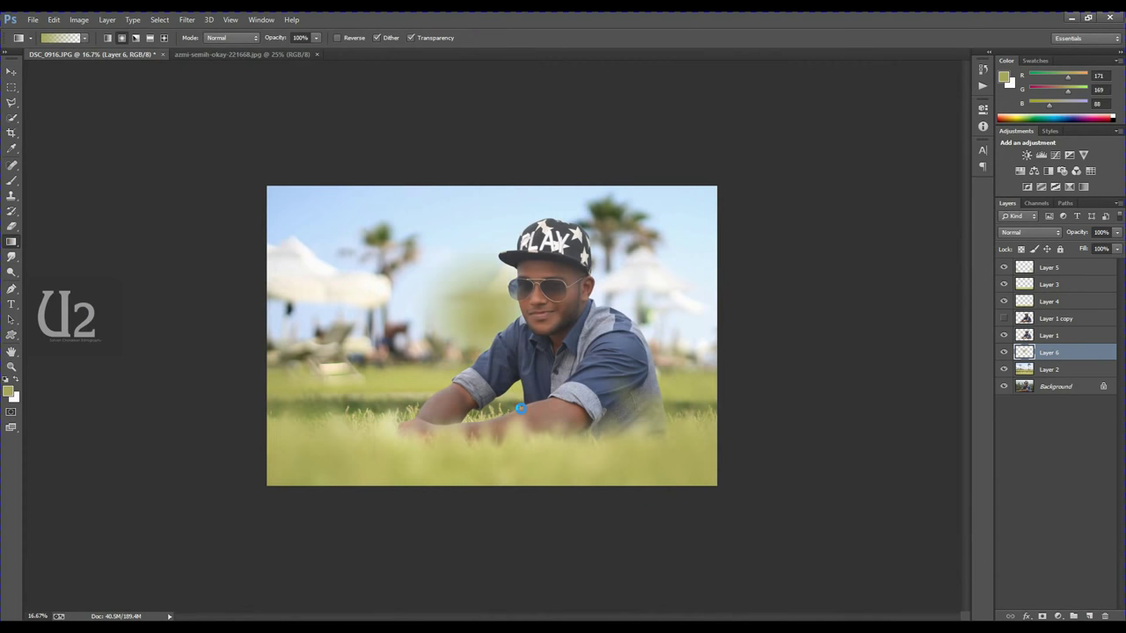
{"action": "left_click", "coordinate": [14, 381]}
{"action": "key", "text": "ctrl+z"}
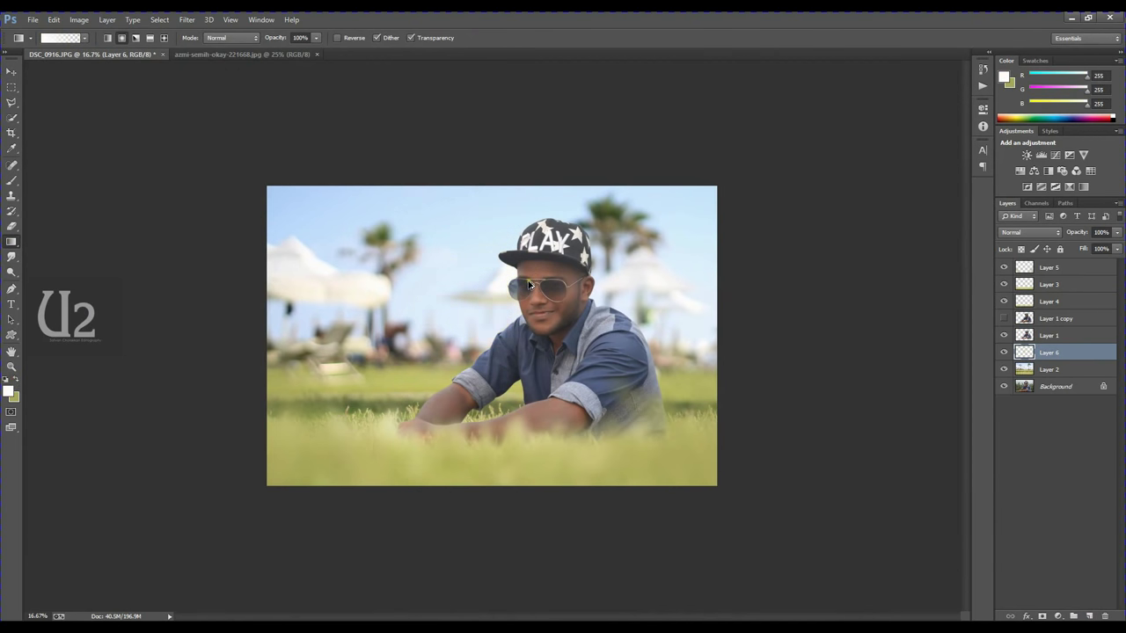
{"action": "left_click_drag", "start_coordinate": [497, 305], "coordinate": [542, 408]}
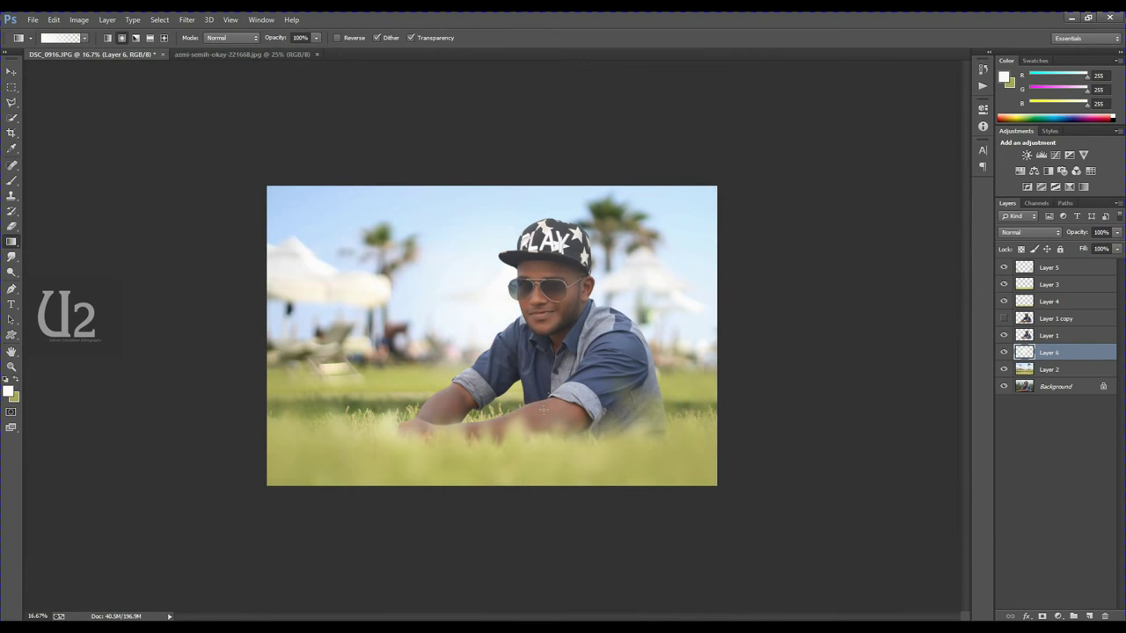
Step: Enlarge the glow to about 116% and set its layer opacity to 43%
{"action": "key", "text": "ctrl+t"}
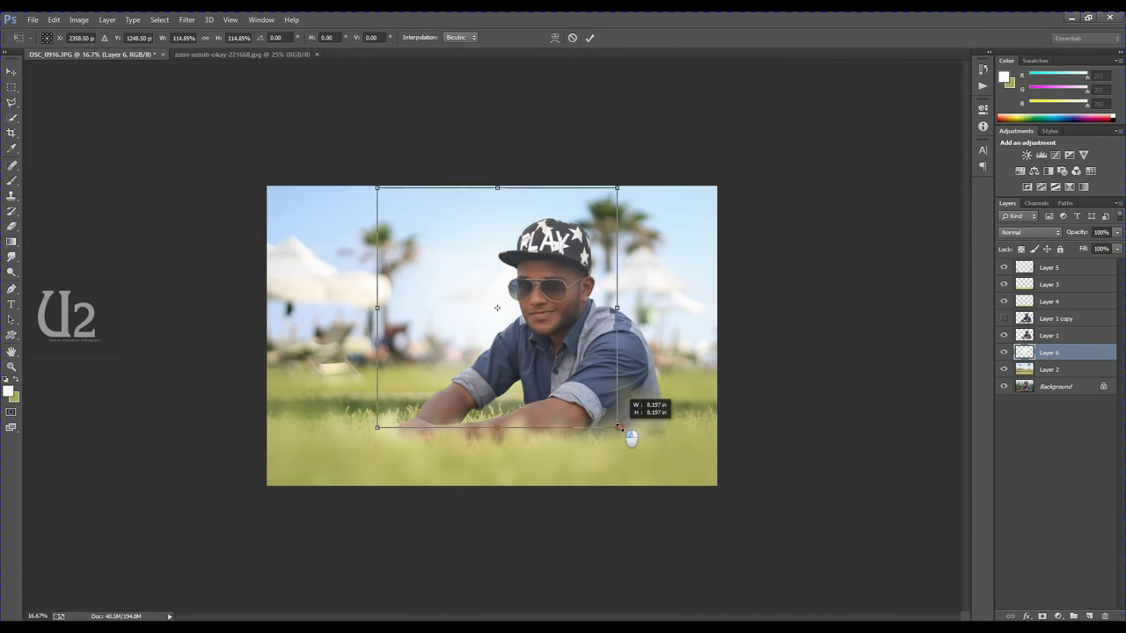
{"action": "left_click_drag", "start_coordinate": [599, 413], "coordinate": [617, 429]}
{"action": "key", "text": "Return"}
{"action": "left_click", "coordinate": [1116, 232]}
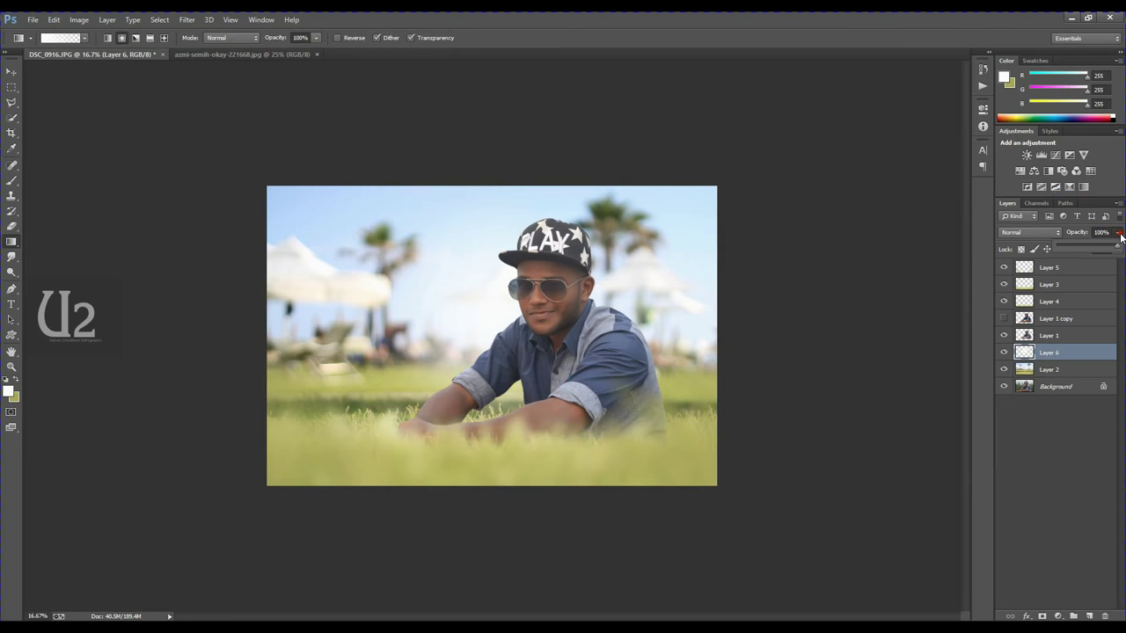
{"action": "left_click_drag", "start_coordinate": [1074, 247], "coordinate": [1084, 249]}
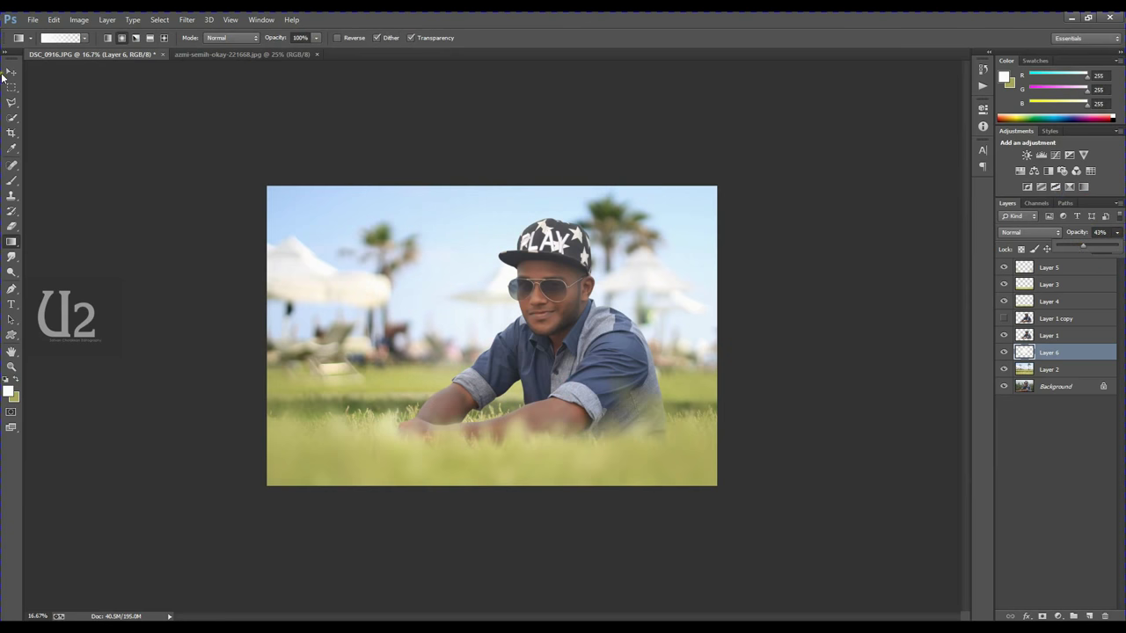
{"action": "left_click", "coordinate": [12, 71]}
{"action": "key", "text": "ctrl+plus"}
{"action": "key", "text": "ctrl+plus"}
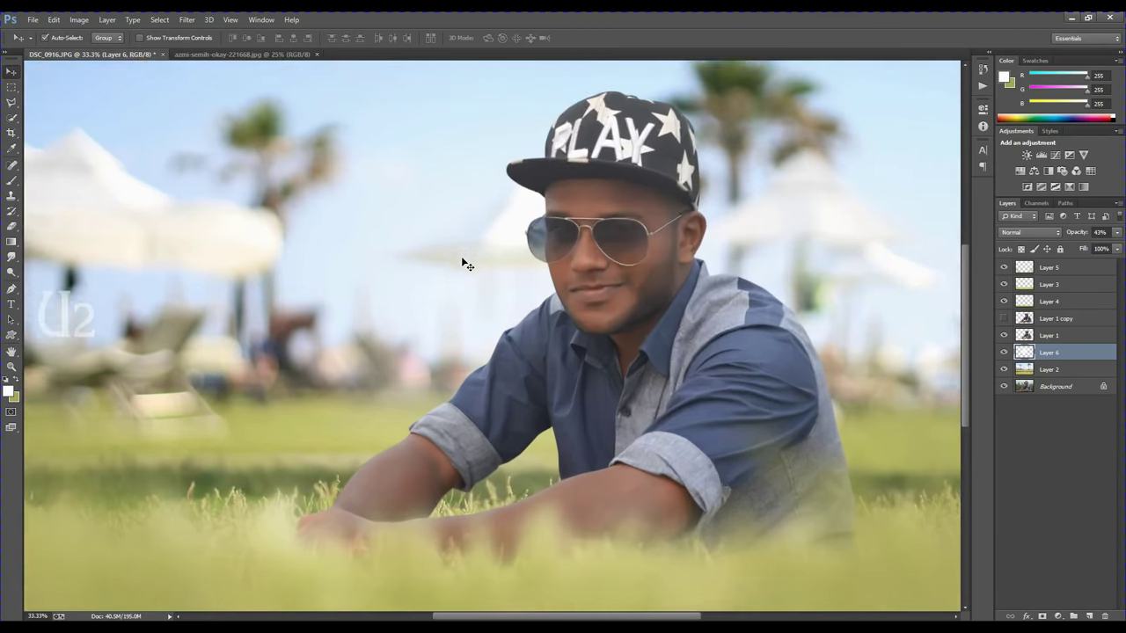
{"action": "key", "text": "ctrl+plus"}
{"action": "key", "text": "ctrl+plus"}
Step: Quick-select the man's left sunglass lens on Layer 1 and feather the selection
{"action": "left_click_drag", "start_coordinate": [482, 276], "coordinate": [558, 275]}
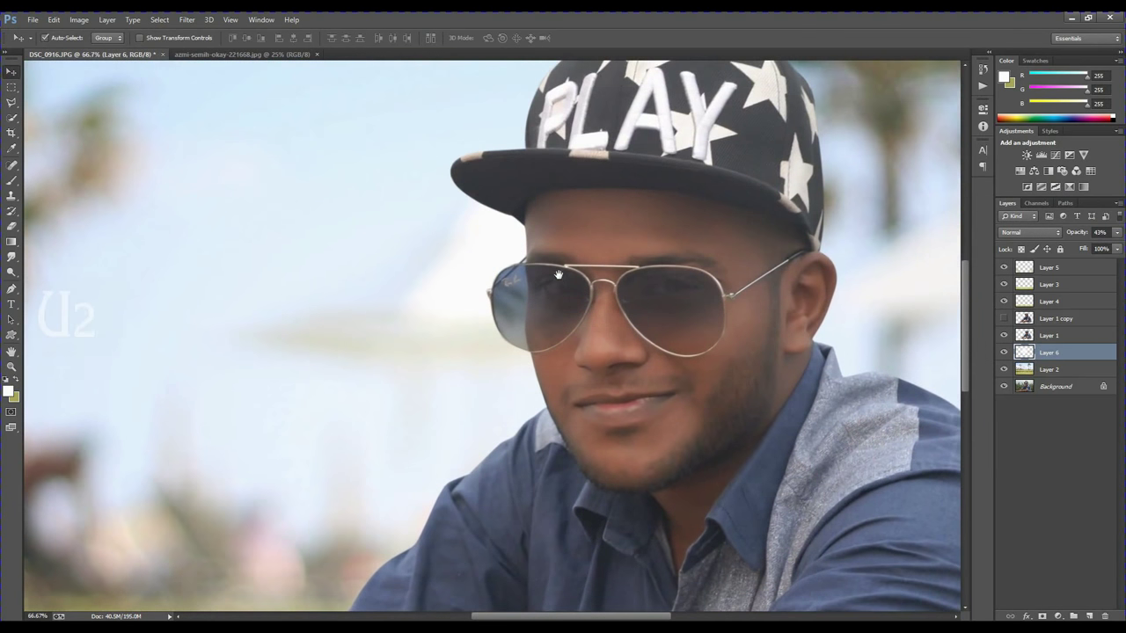
{"action": "key", "text": "ctrl+plus"}
{"action": "left_click", "coordinate": [559, 287]}
{"action": "key", "text": "e"}
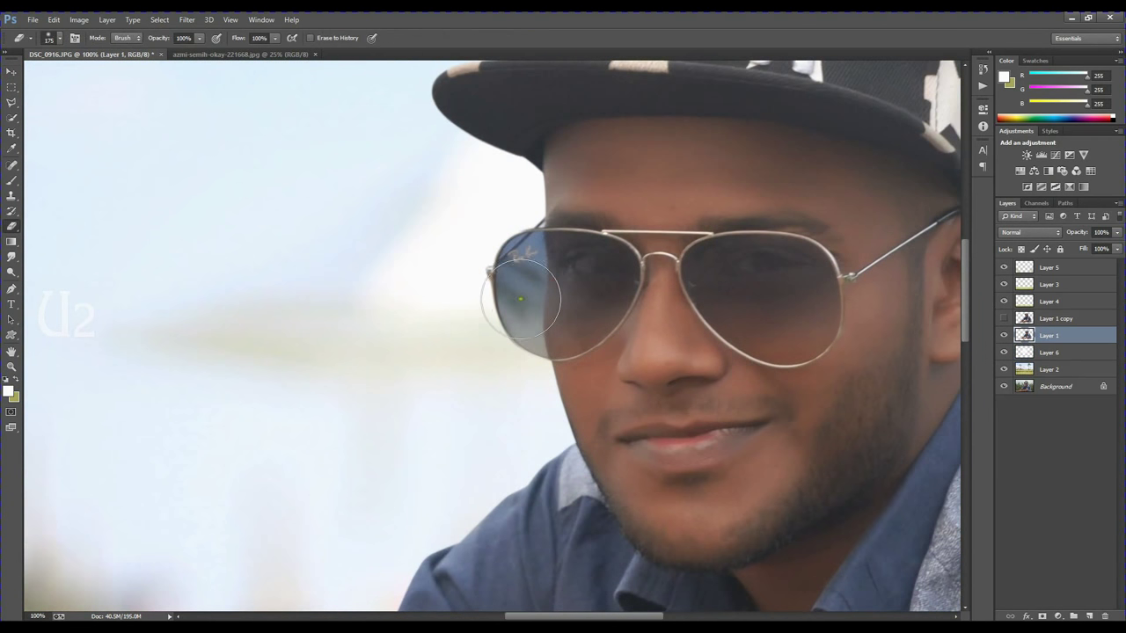
{"action": "left_click", "coordinate": [11, 117]}
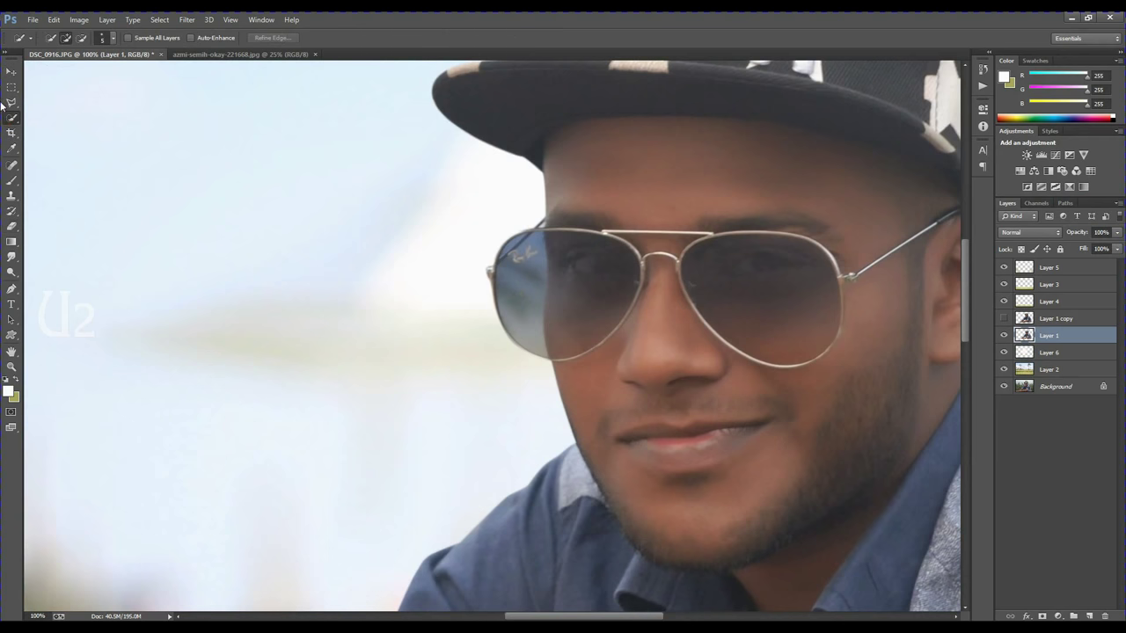
{"action": "left_click_drag", "start_coordinate": [535, 282], "coordinate": [534, 347]}
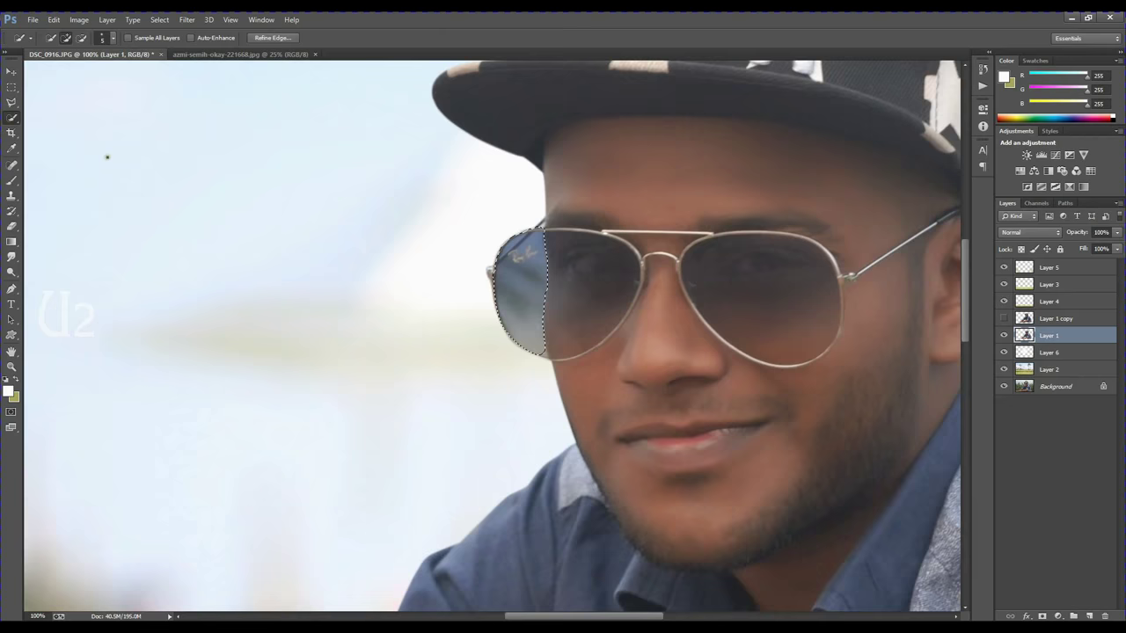
{"action": "key", "text": "v"}
{"action": "key", "text": "ctrl+plus"}
{"action": "key", "text": "shift+F6"}
{"action": "key", "text": "Return"}
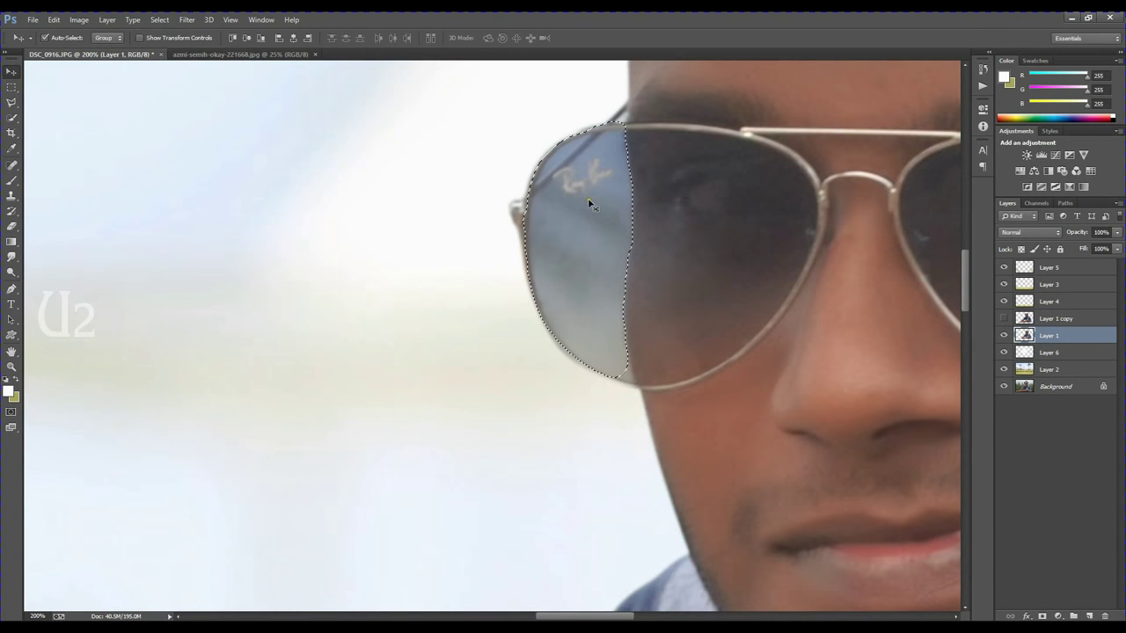
Step: Partly erase the left lens with a soft 19% opacity Eraser, then deselect
{"action": "key", "text": "e"}
{"action": "left_click_drag", "start_coordinate": [516, 201], "coordinate": [567, 150]}
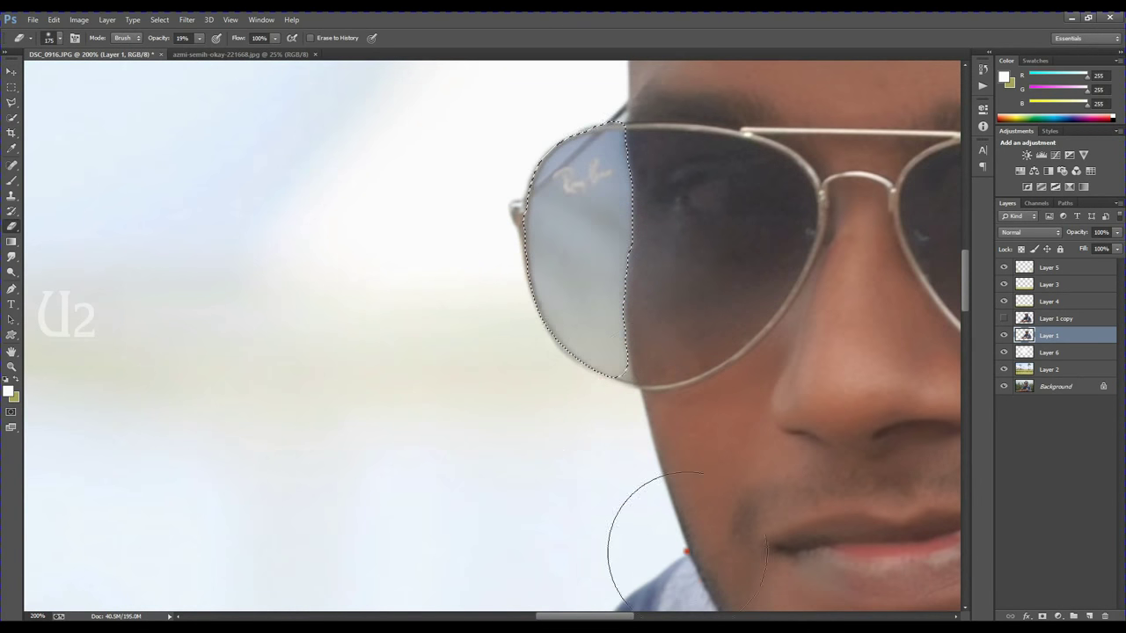
{"action": "left_click_drag", "start_coordinate": [571, 290], "coordinate": [536, 138]}
{"action": "key", "text": "ctrl+d"}
Step: Duplicate all layers from Background to Layer 5 and merge the copies into Layer 5 copy
{"action": "key", "text": "v"}
{"action": "key", "text": "ctrl+minus"}
{"action": "key", "text": "ctrl+minus"}
{"action": "key", "text": "ctrl+minus"}
{"action": "key", "text": "ctrl+minus"}
{"action": "key", "text": "ctrl+minus"}
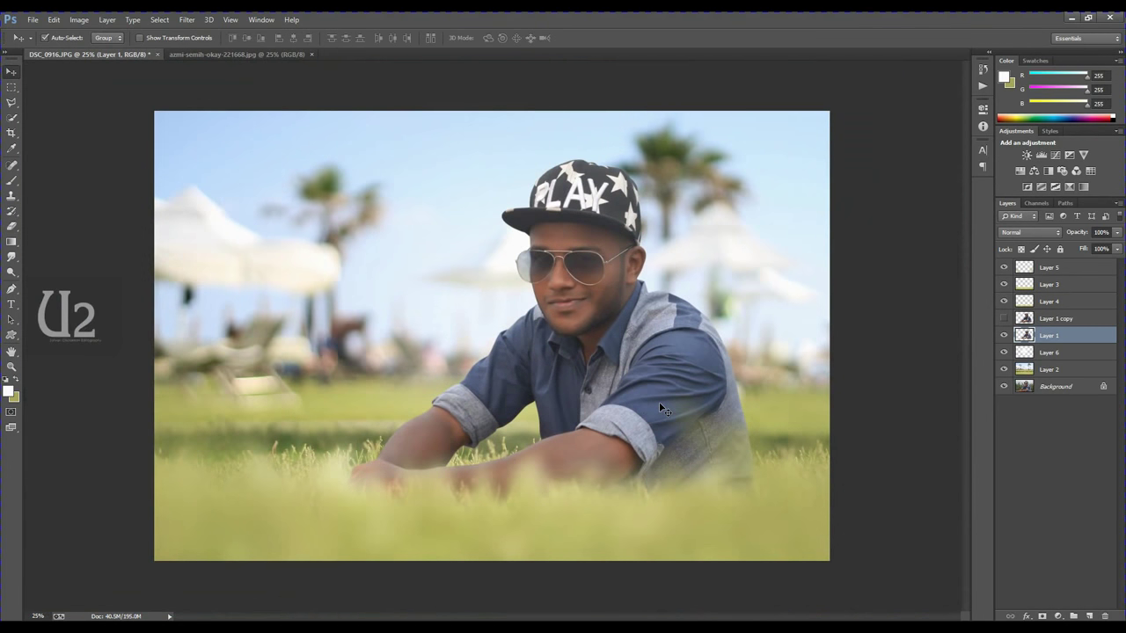
{"action": "left_click", "coordinate": [1038, 387]}
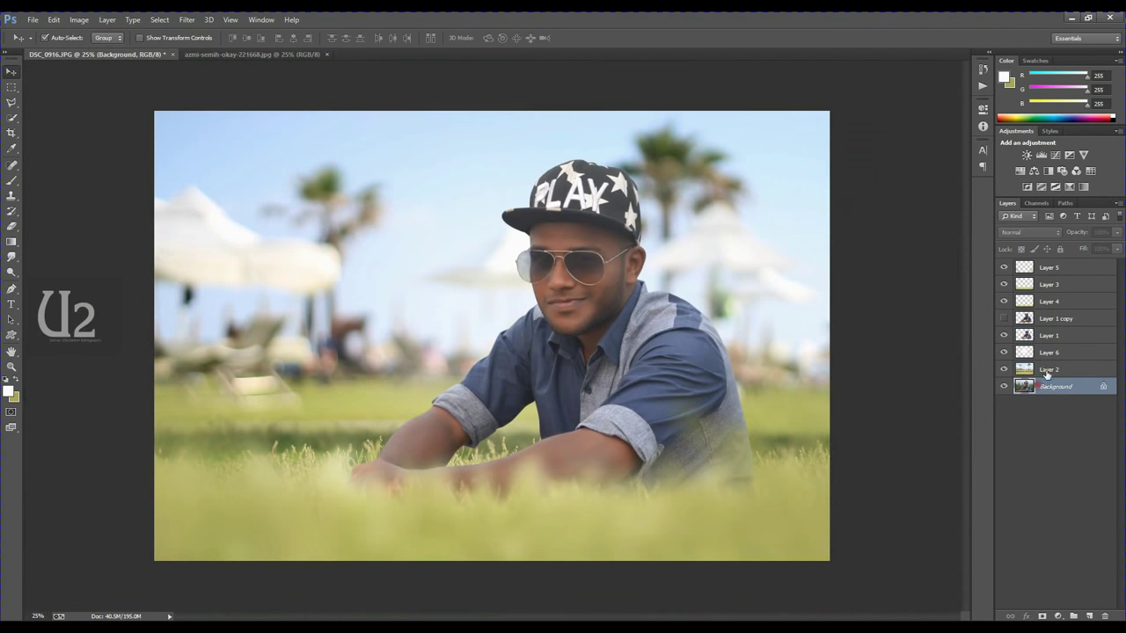
{"action": "left_click", "coordinate": [1060, 269], "text": "shift"}
{"action": "key", "text": "ctrl+j"}
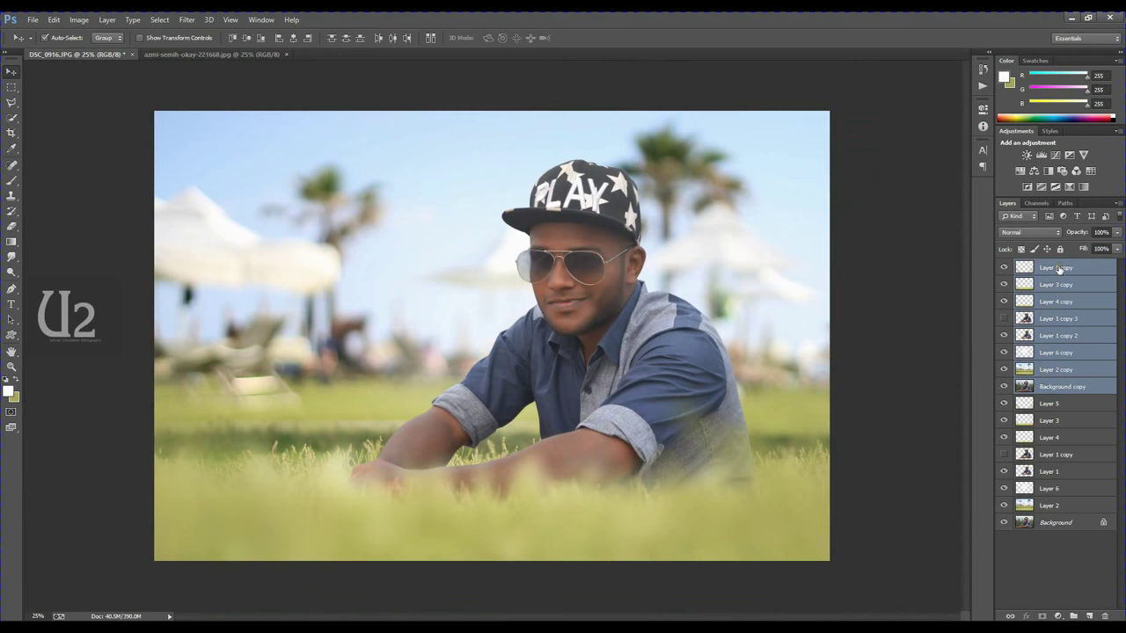
{"action": "key", "text": "ctrl+e"}
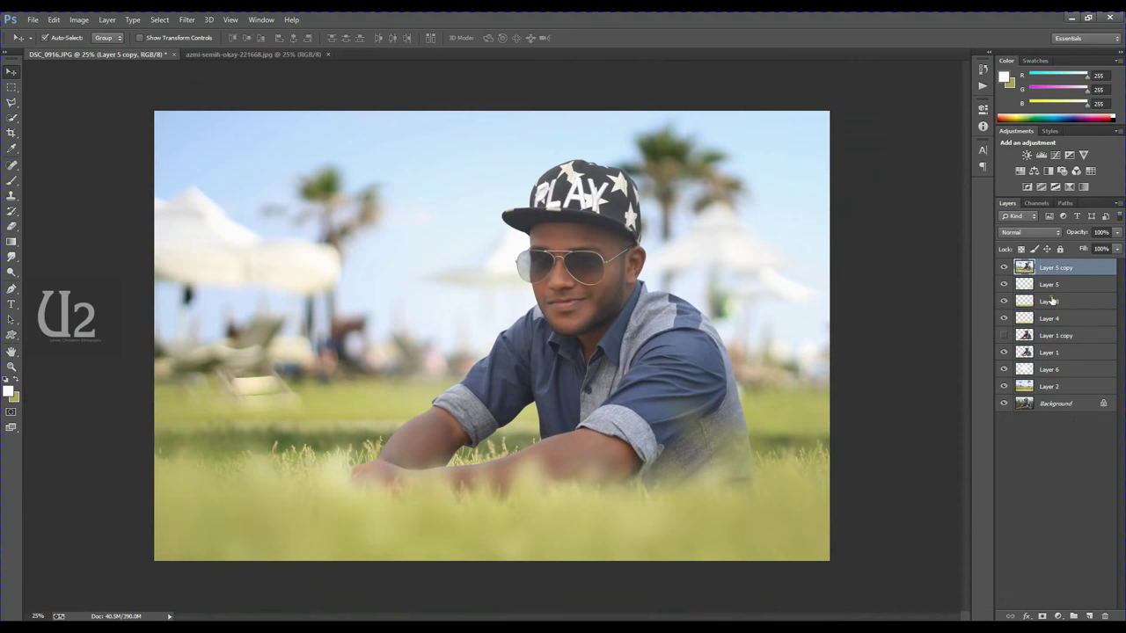
{"action": "left_click", "coordinate": [1002, 267]}
{"action": "left_click", "coordinate": [1003, 268]}
Step: In the Camera Raw Filter, lift the shadows, deepen the blacks and boost clarity
{"action": "left_click", "coordinate": [187, 19]}
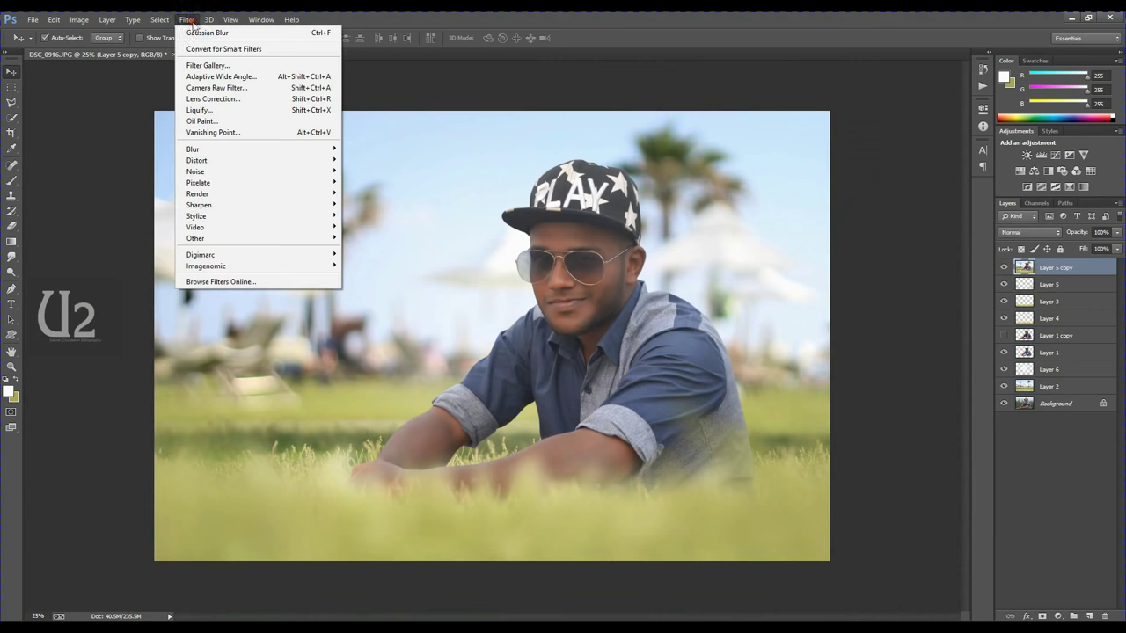
{"action": "left_click", "coordinate": [226, 88]}
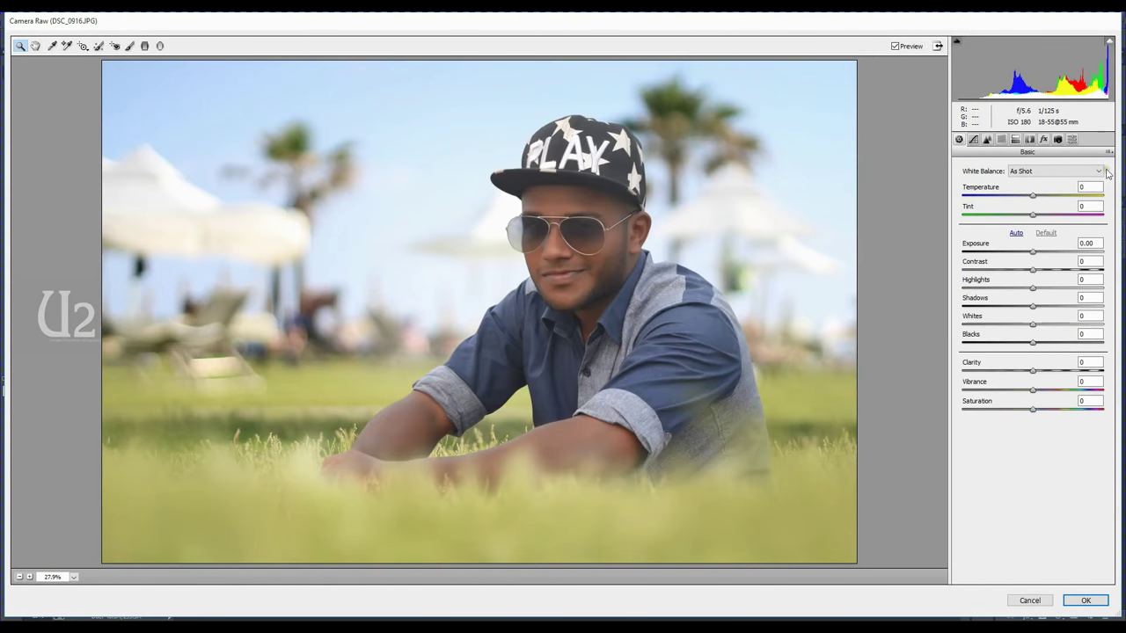
{"action": "left_click", "coordinate": [1109, 154]}
{"action": "left_click", "coordinate": [1052, 194]}
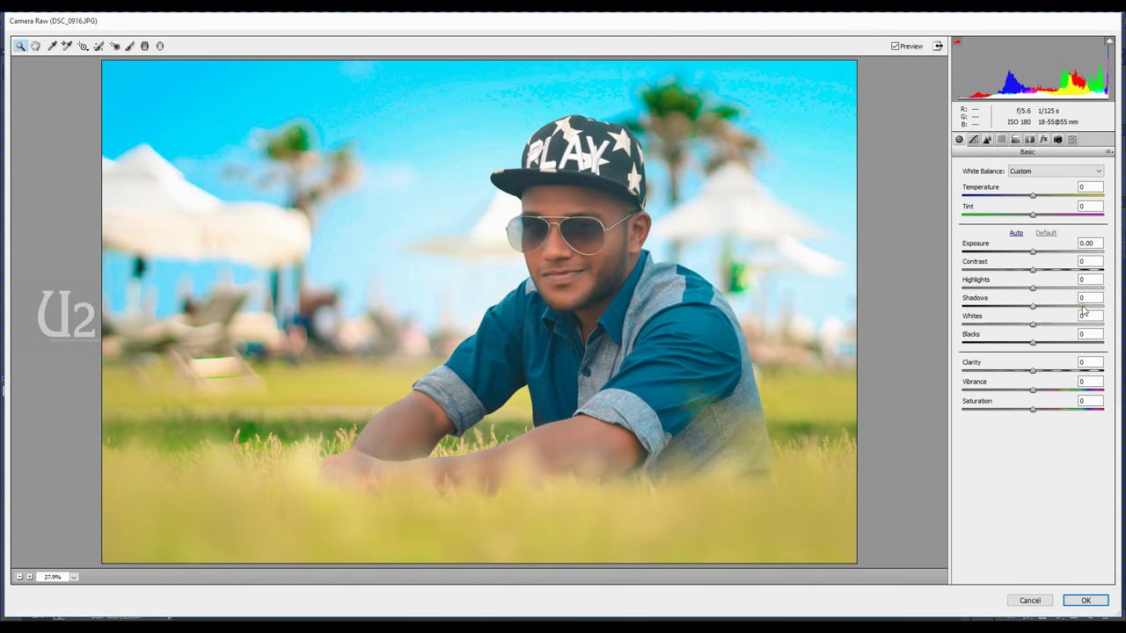
{"action": "left_click_drag", "start_coordinate": [1083, 305], "coordinate": [1071, 305]}
{"action": "mouse_move", "coordinate": [1032, 342]}
{"action": "left_mouse_down"}
{"action": "mouse_move", "coordinate": [980, 344]}
{"action": "mouse_move", "coordinate": [990, 346]}
{"action": "left_mouse_up"}
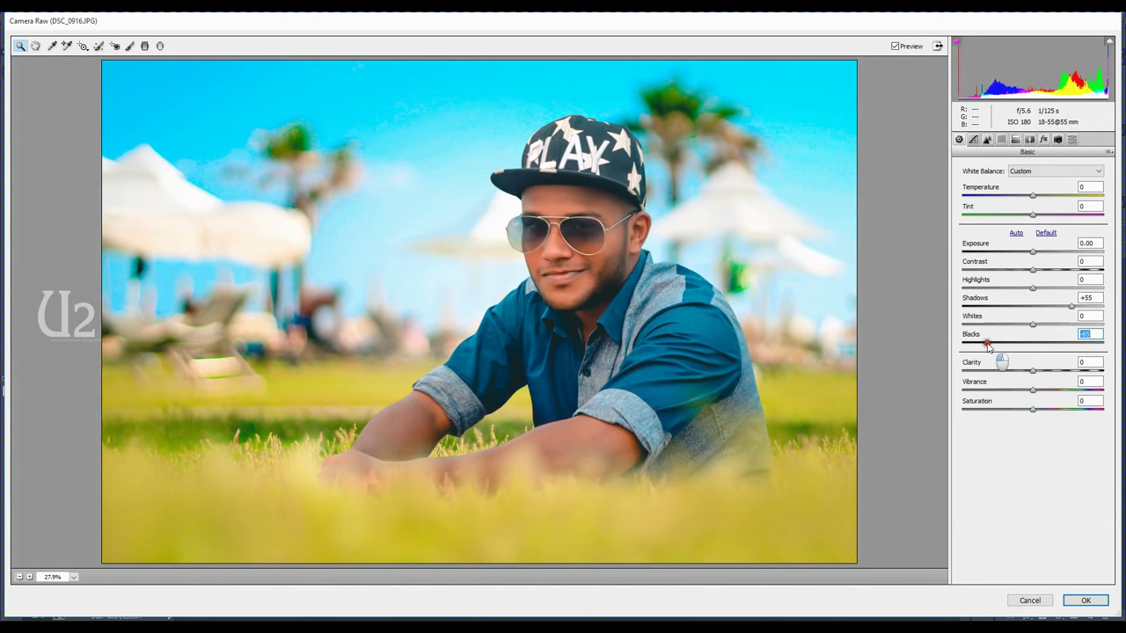
{"action": "mouse_move", "coordinate": [1033, 369]}
{"action": "left_mouse_down"}
{"action": "mouse_move", "coordinate": [1071, 370]}
{"action": "mouse_move", "coordinate": [1057, 370]}
{"action": "mouse_move", "coordinate": [1061, 390]}
{"action": "left_mouse_up"}
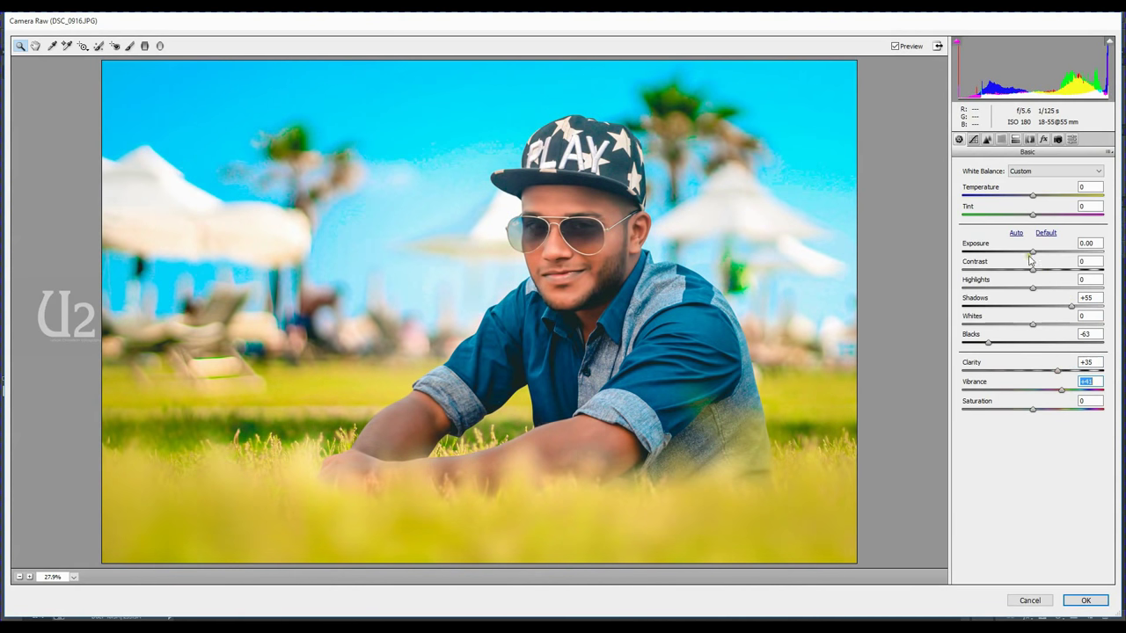
Step: Set Exposure +0.30, Highlights -61, Shadows +44, Contrast +15 and Temperature -3
{"action": "left_click_drag", "start_coordinate": [1032, 252], "coordinate": [1038, 253]}
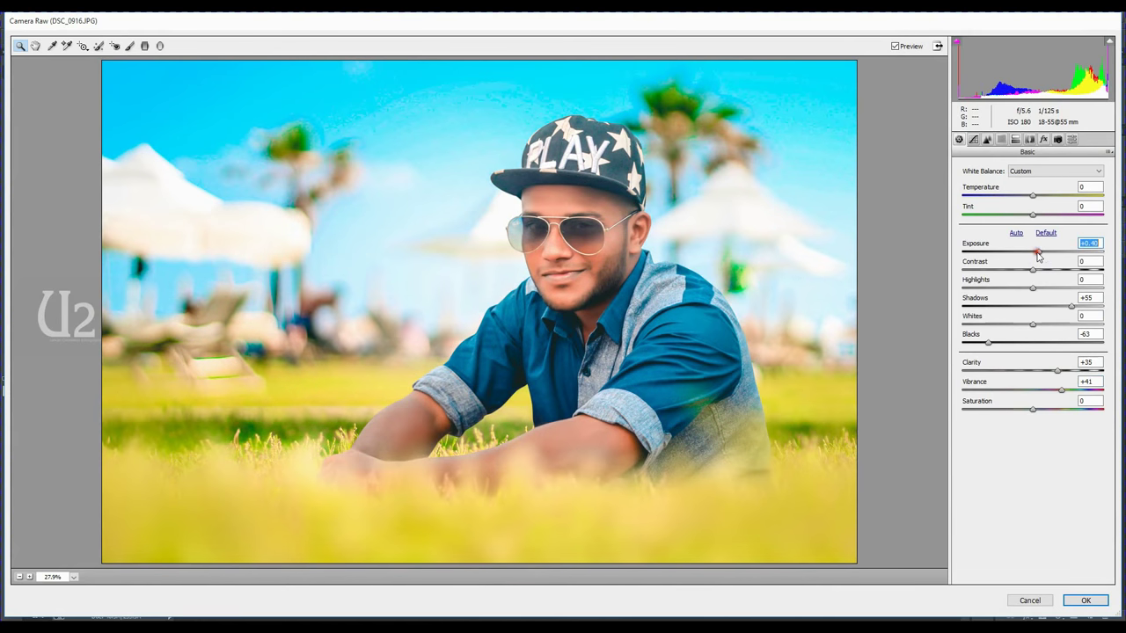
{"action": "left_click_drag", "start_coordinate": [1032, 289], "coordinate": [990, 289]}
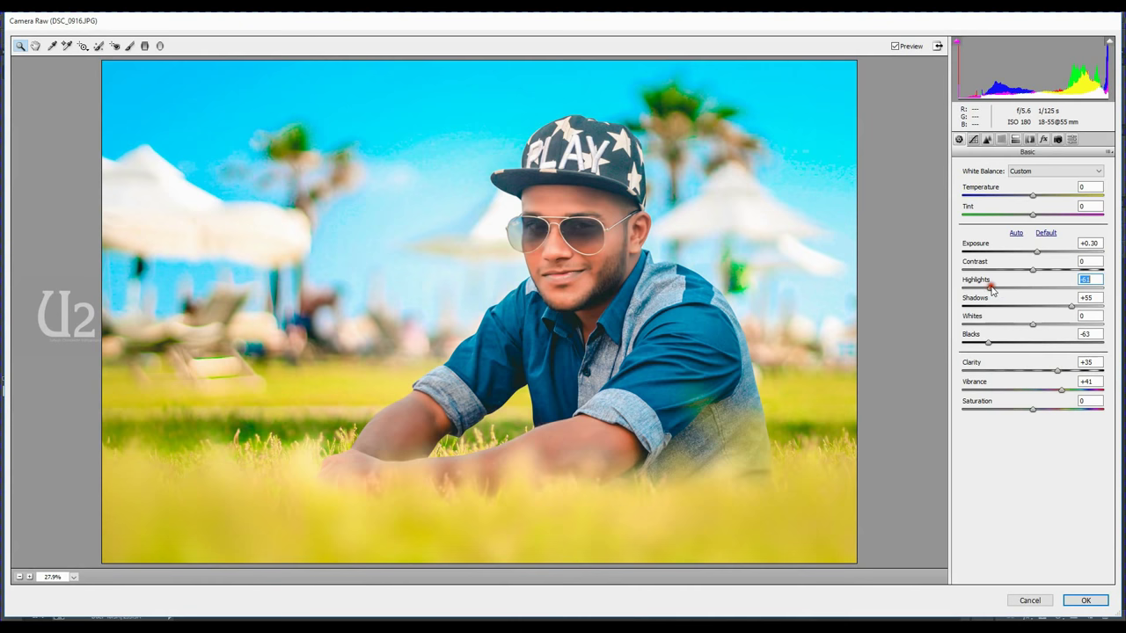
{"action": "left_click_drag", "start_coordinate": [1070, 306], "coordinate": [1064, 306]}
{"action": "left_click_drag", "start_coordinate": [1033, 269], "coordinate": [1045, 270]}
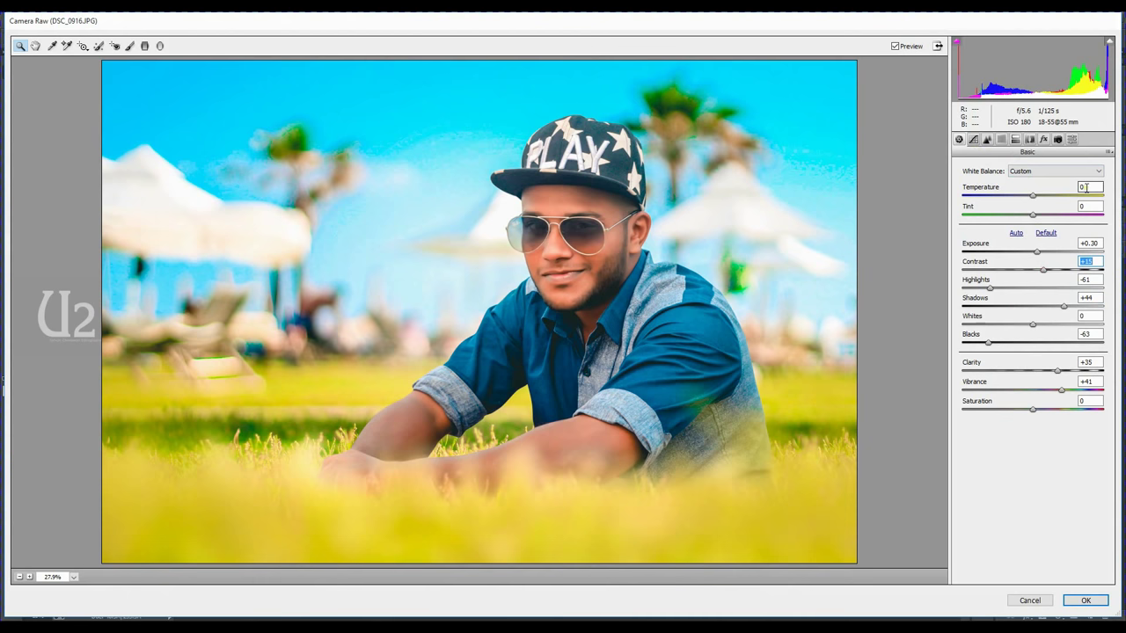
{"action": "left_click_drag", "start_coordinate": [1031, 194], "coordinate": [1027, 195]}
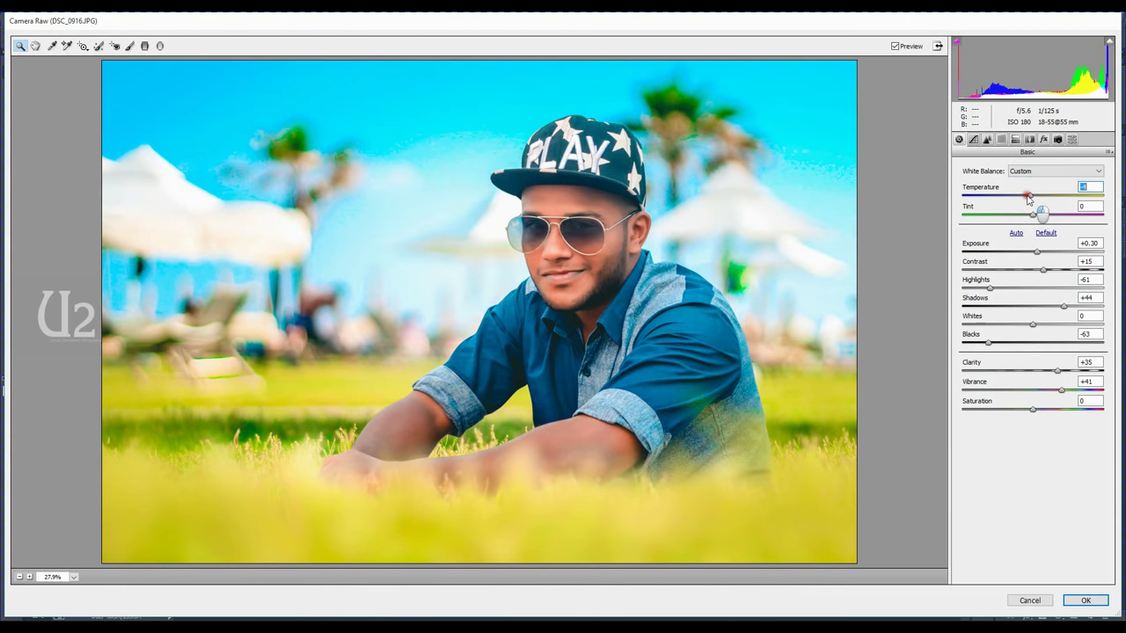
{"action": "left_click_drag", "start_coordinate": [1032, 214], "coordinate": [1024, 216]}
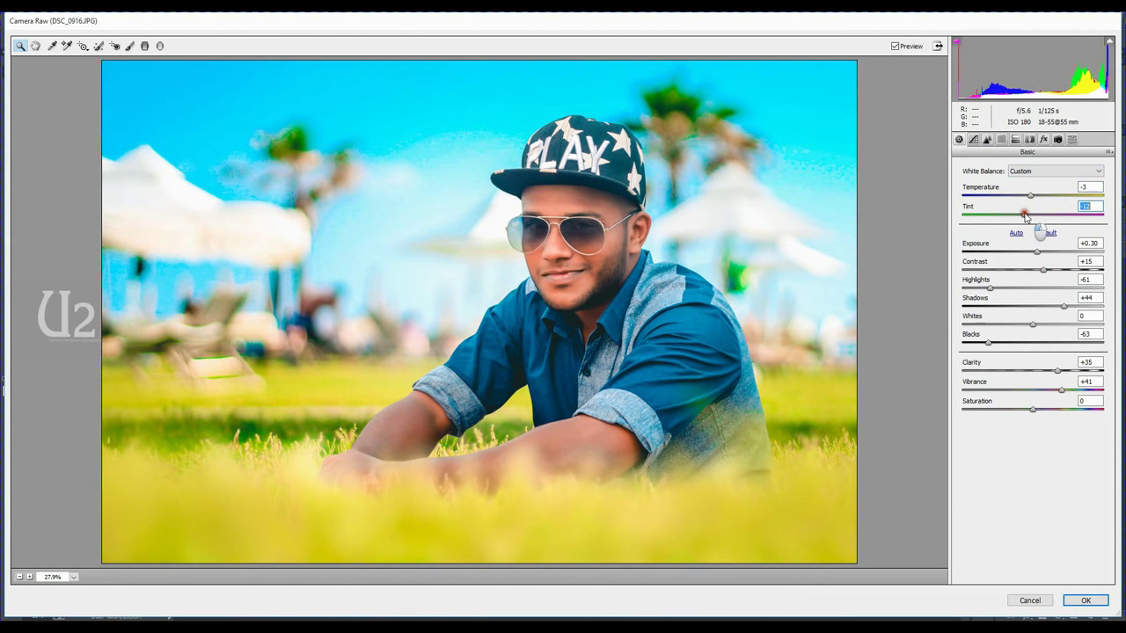
{"action": "type", "text": "0"}
Step: Add a dark Post Crop vignette with Midpoint 15, Roundness +40 and Feather 100
{"action": "left_click", "coordinate": [1043, 139]}
{"action": "left_click", "coordinate": [1010, 291]}
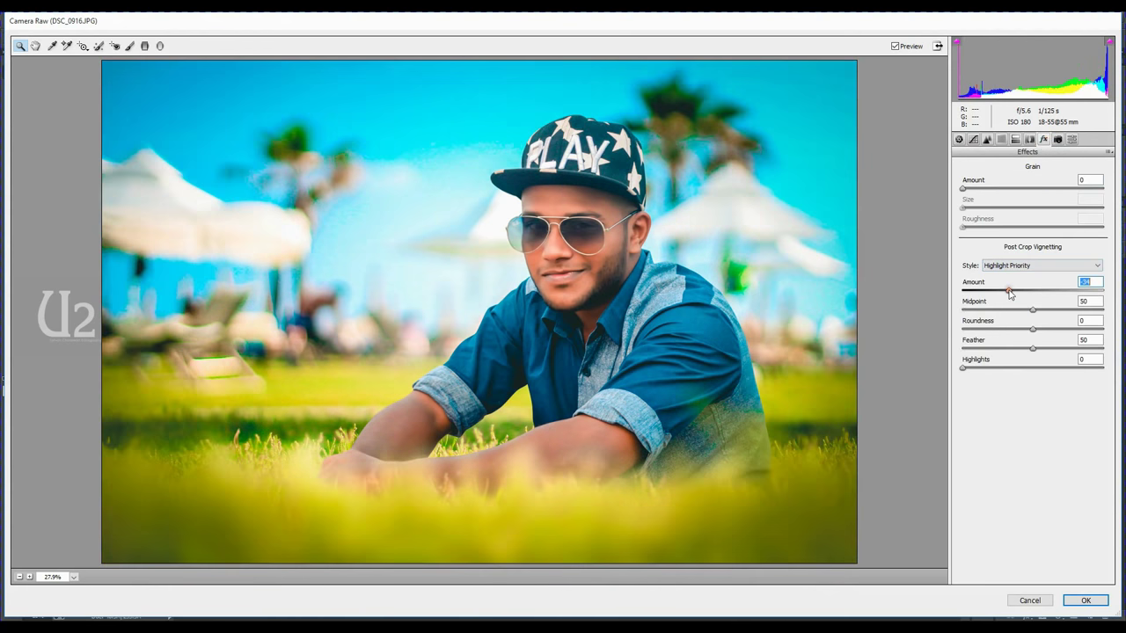
{"action": "left_click_drag", "start_coordinate": [1032, 349], "coordinate": [1103, 348]}
{"action": "mouse_move", "coordinate": [1032, 329]}
{"action": "left_mouse_down"}
{"action": "mouse_move", "coordinate": [1059, 329]}
{"action": "mouse_move", "coordinate": [985, 310]}
{"action": "mouse_move", "coordinate": [1012, 291]}
{"action": "left_mouse_up"}
{"action": "left_click", "coordinate": [1024, 310]}
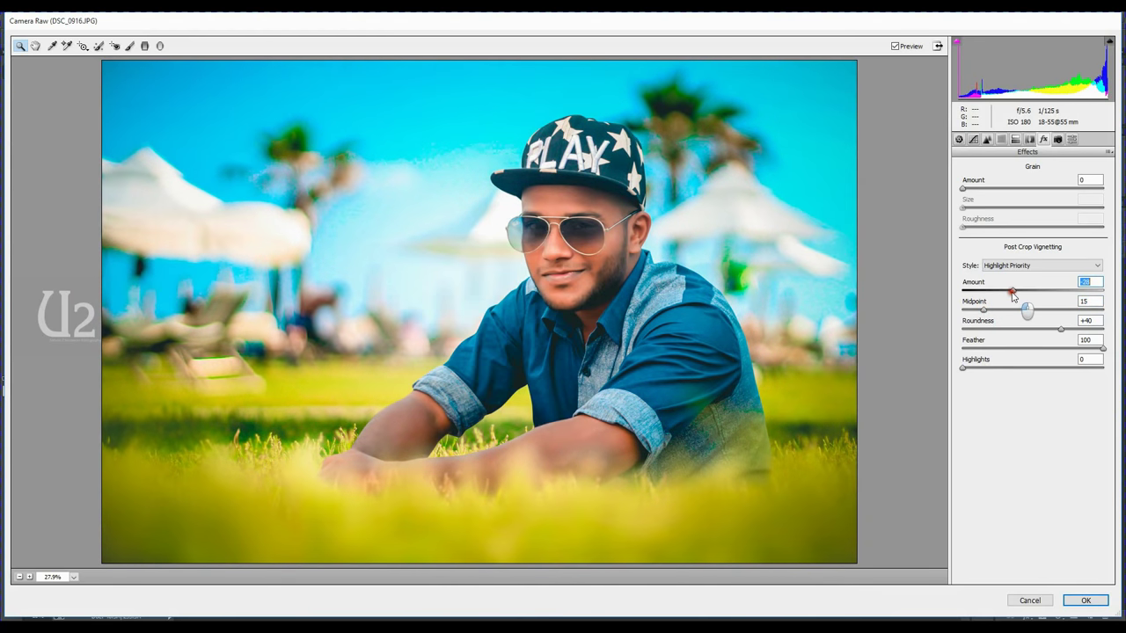
Step: Set Shadows +48, Blacks -60 and Clarity +44 in the Basic panel
{"action": "left_click", "coordinate": [959, 139]}
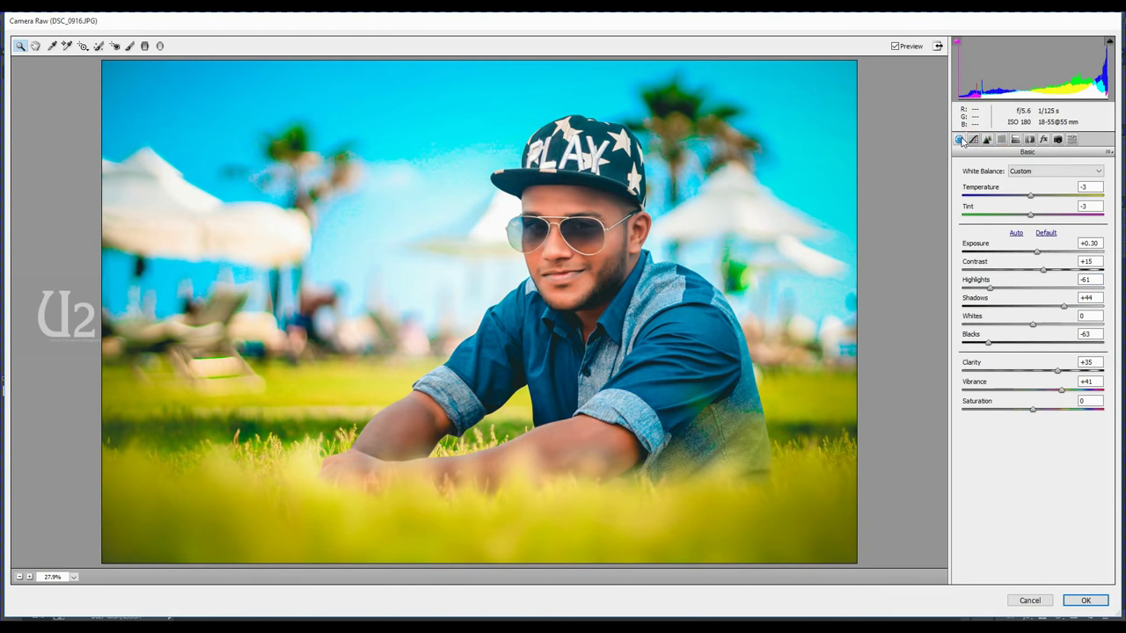
{"action": "left_click", "coordinate": [1088, 297]}
{"action": "left_click_drag", "start_coordinate": [990, 343], "coordinate": [992, 343]}
{"action": "left_click_drag", "start_coordinate": [1059, 371], "coordinate": [1064, 370]}
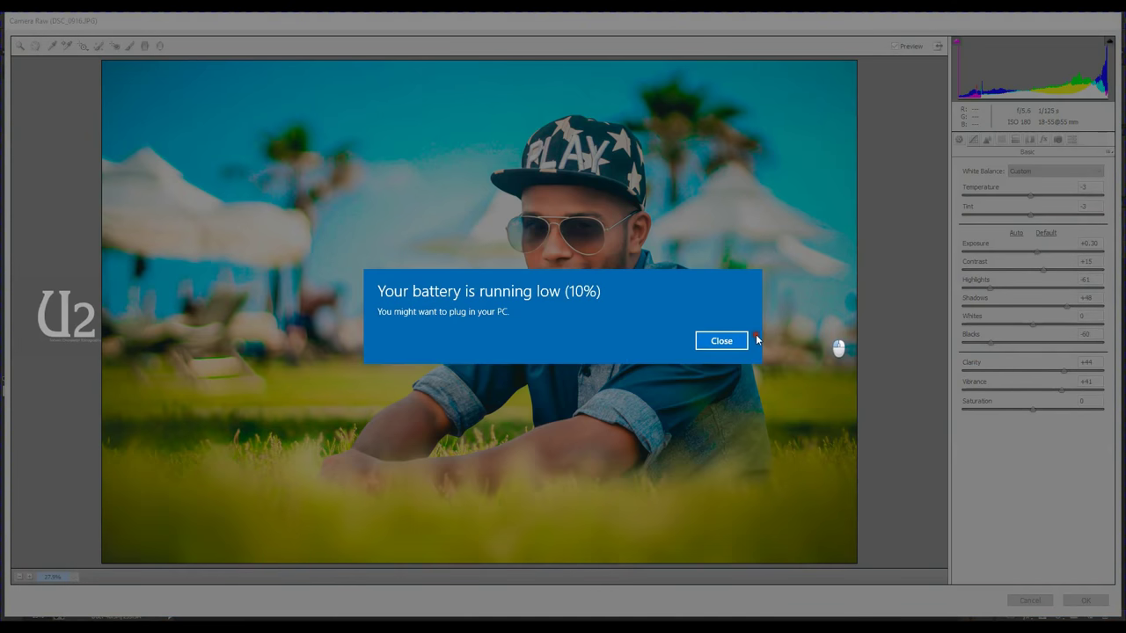
{"action": "left_click", "coordinate": [730, 339]}
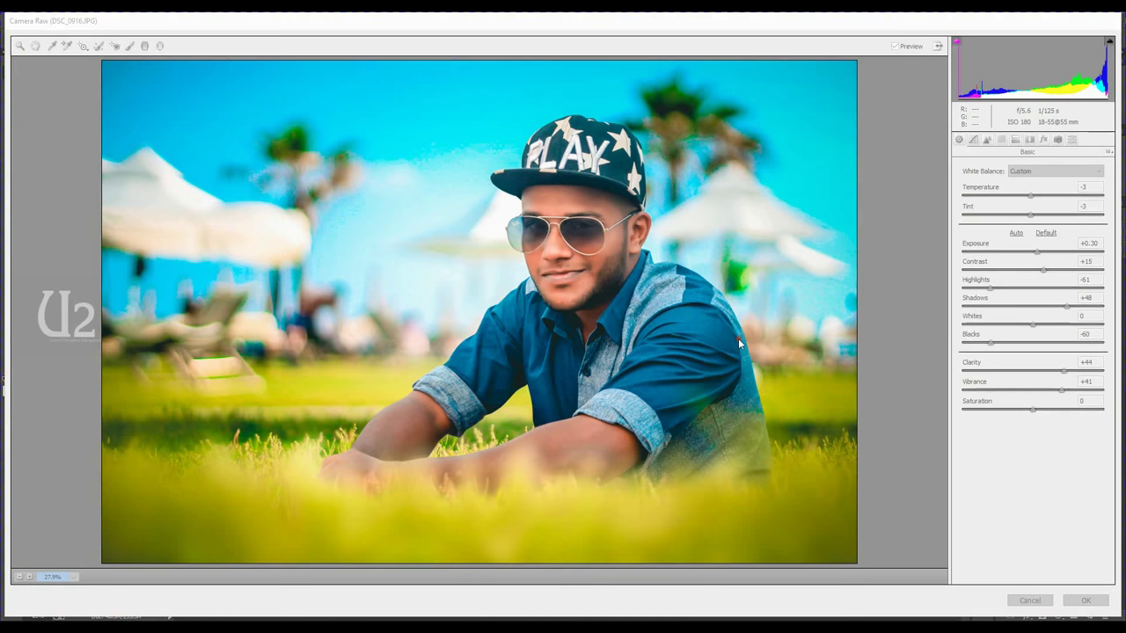
{"action": "left_click", "coordinate": [1057, 139]}
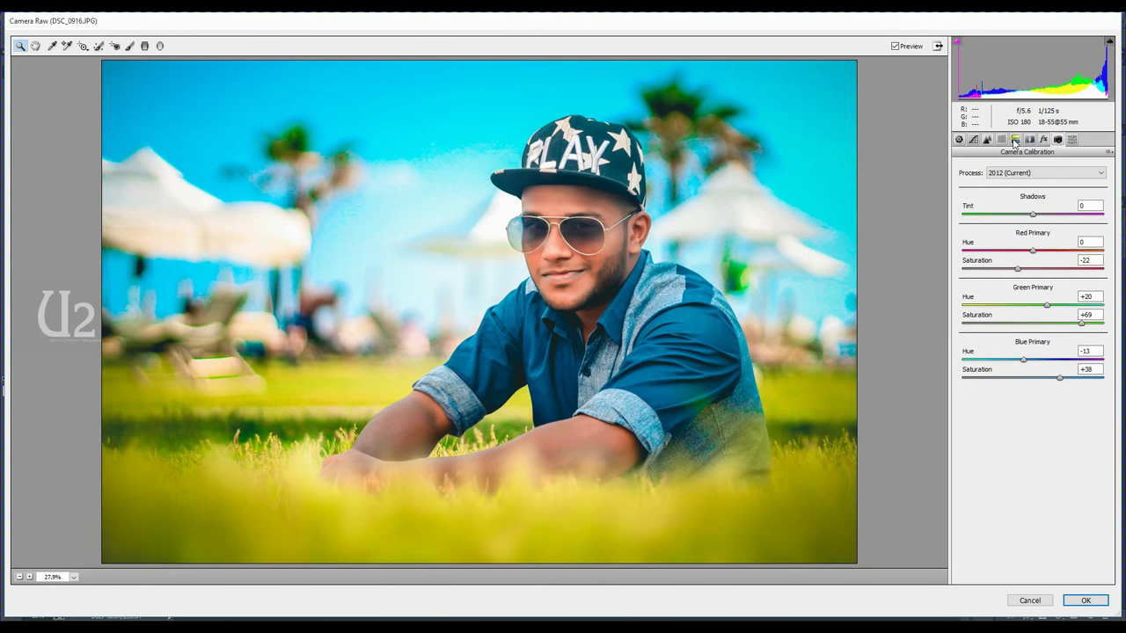
Step: Shift the split-toning shadow hue and reduce the Yellows saturation
{"action": "left_click", "coordinate": [1015, 139]}
{"action": "left_click", "coordinate": [1000, 139]}
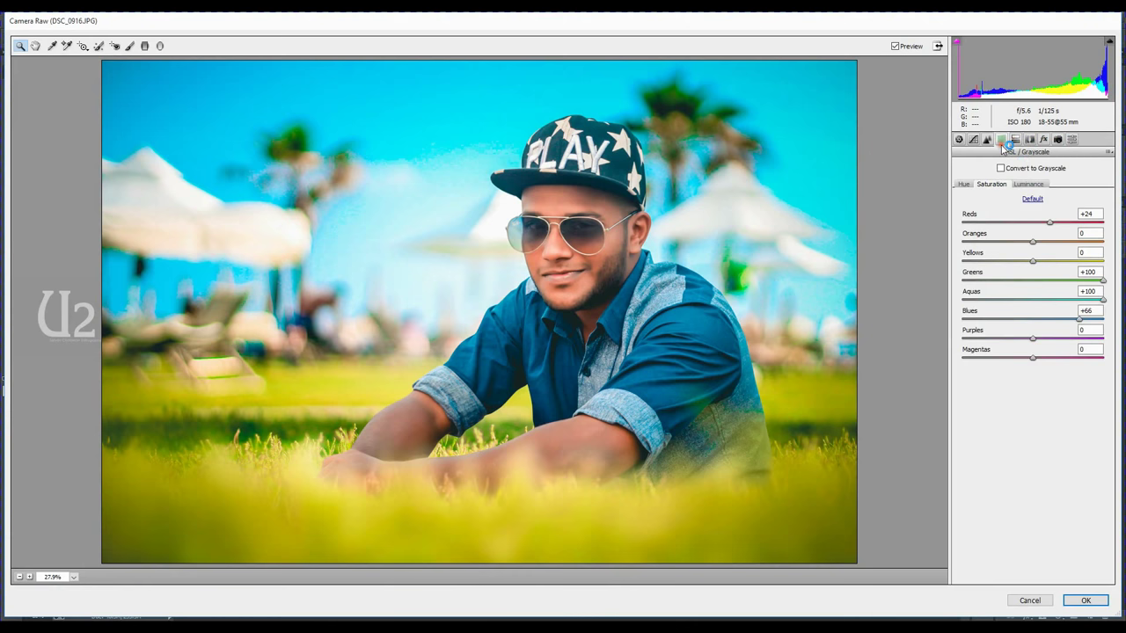
{"action": "left_click", "coordinate": [1016, 140]}
{"action": "left_click_drag", "start_coordinate": [1043, 277], "coordinate": [1044, 280]}
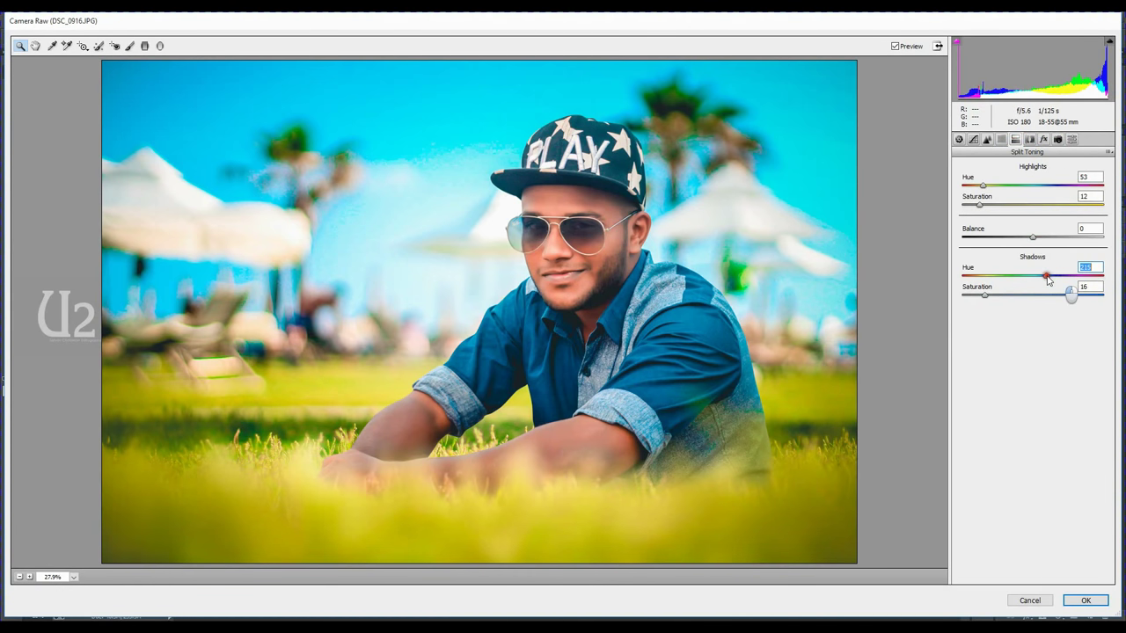
{"action": "left_click", "coordinate": [1000, 140]}
{"action": "left_click_drag", "start_coordinate": [1032, 260], "coordinate": [1011, 263]}
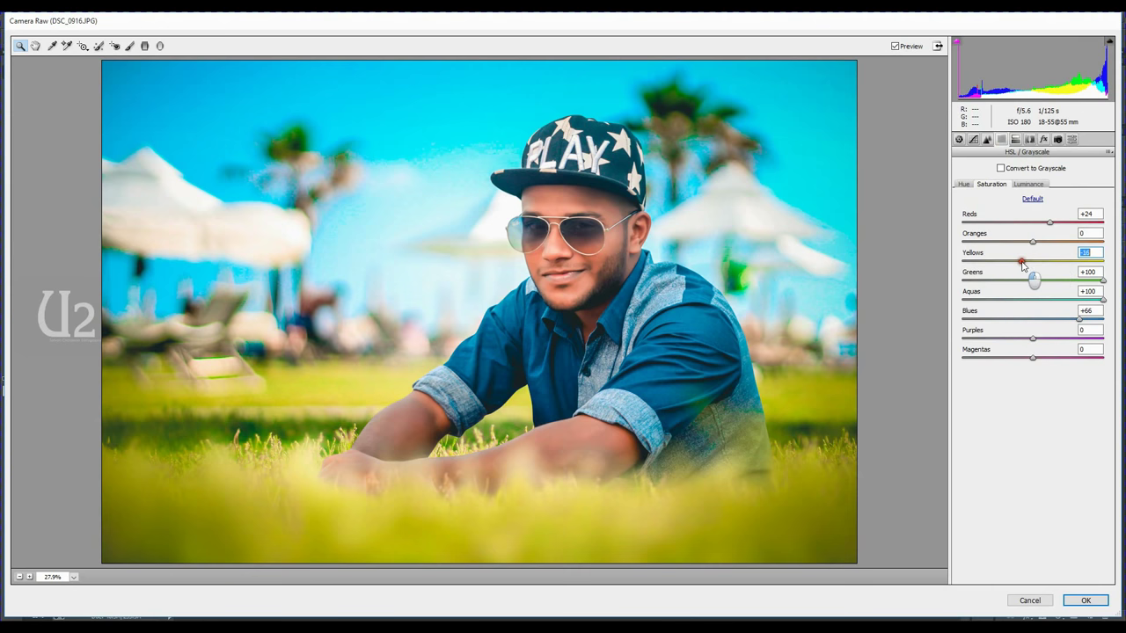
{"action": "type", "text": "0"}
Step: Brighten the Oranges to +16 and lower their saturation in HSL
{"action": "left_click", "coordinate": [964, 186]}
{"action": "left_click", "coordinate": [1028, 184]}
{"action": "left_click_drag", "start_coordinate": [1033, 242], "coordinate": [1037, 249]}
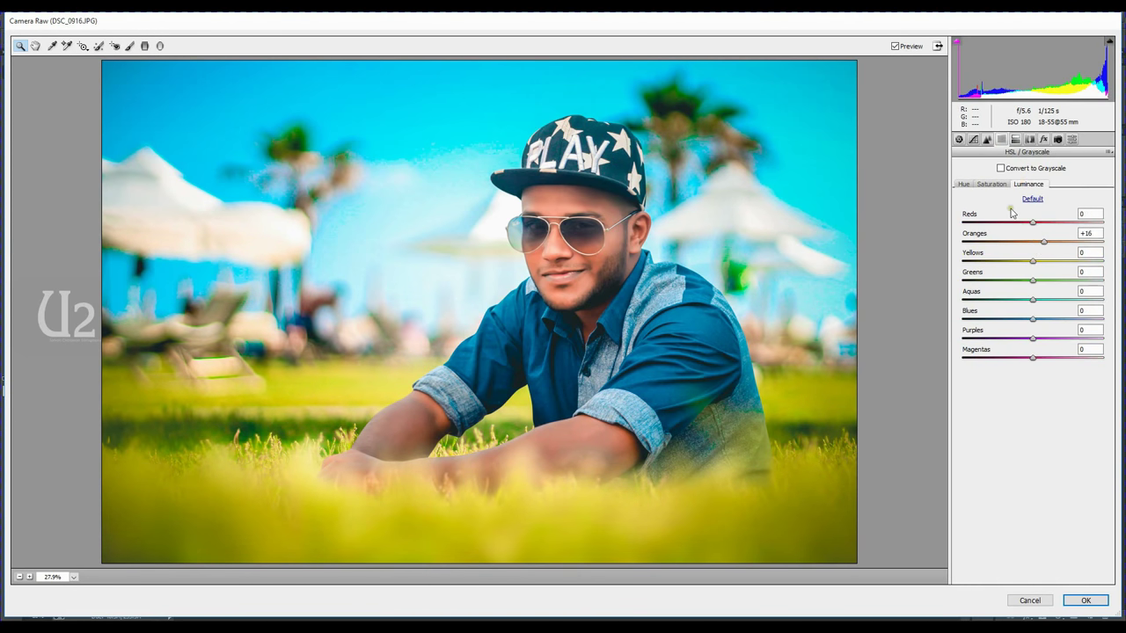
{"action": "left_click", "coordinate": [991, 184]}
{"action": "left_click_drag", "start_coordinate": [1024, 241], "coordinate": [1020, 244]}
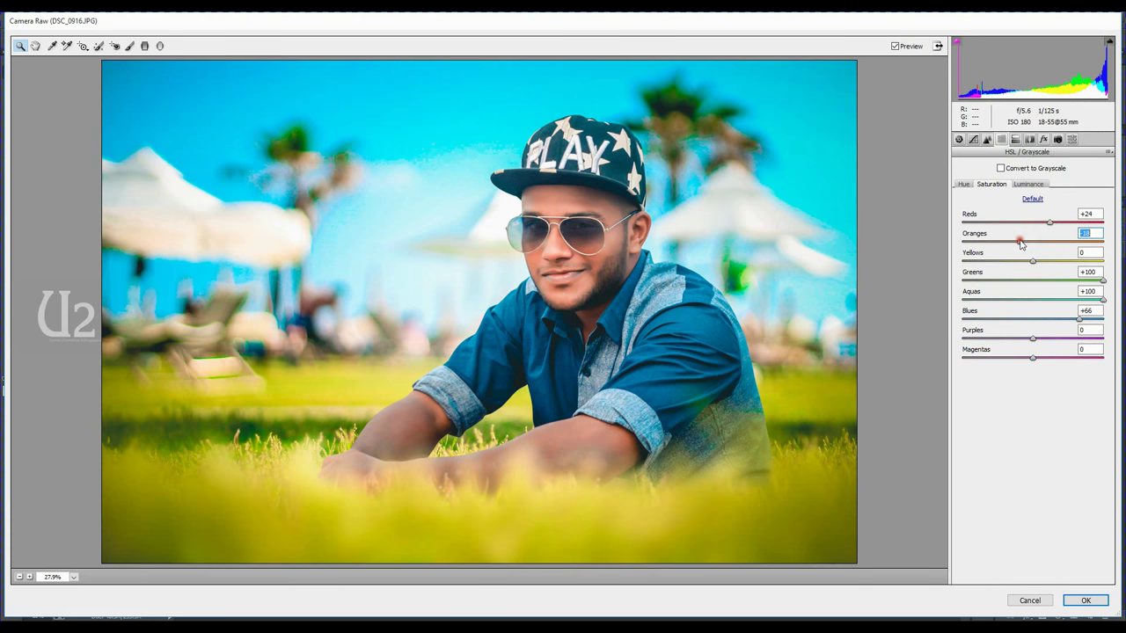
{"action": "left_click", "coordinate": [1035, 185]}
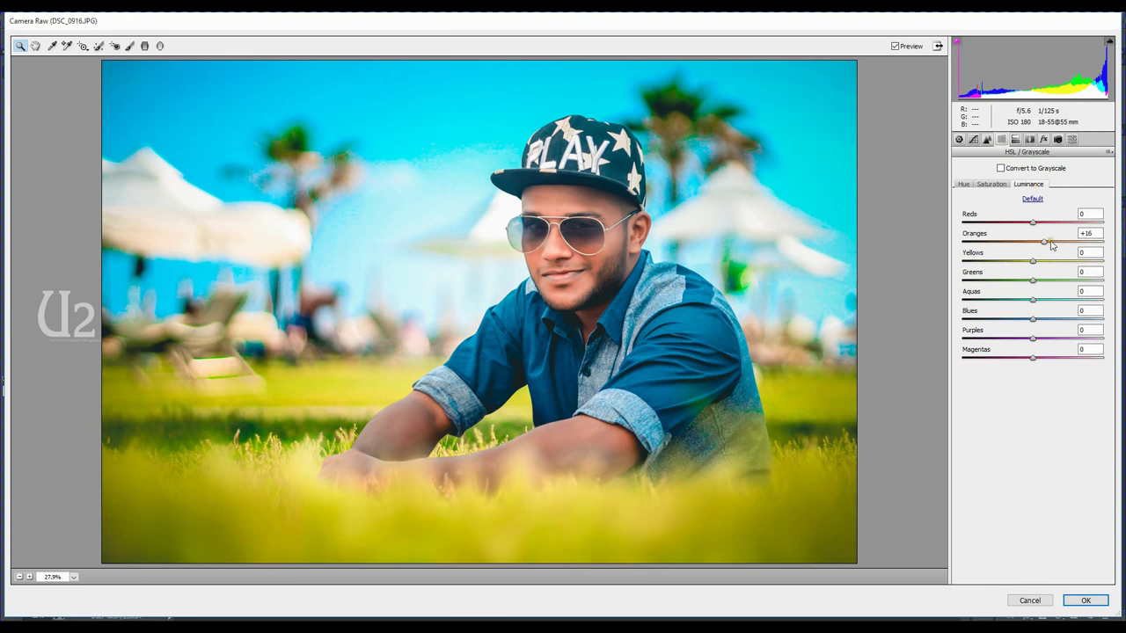
{"action": "left_click", "coordinate": [1020, 242]}
Step: Shift the Oranges hue toward red and brighten the Reds to +14
{"action": "left_click", "coordinate": [963, 183]}
{"action": "left_click", "coordinate": [1050, 242]}
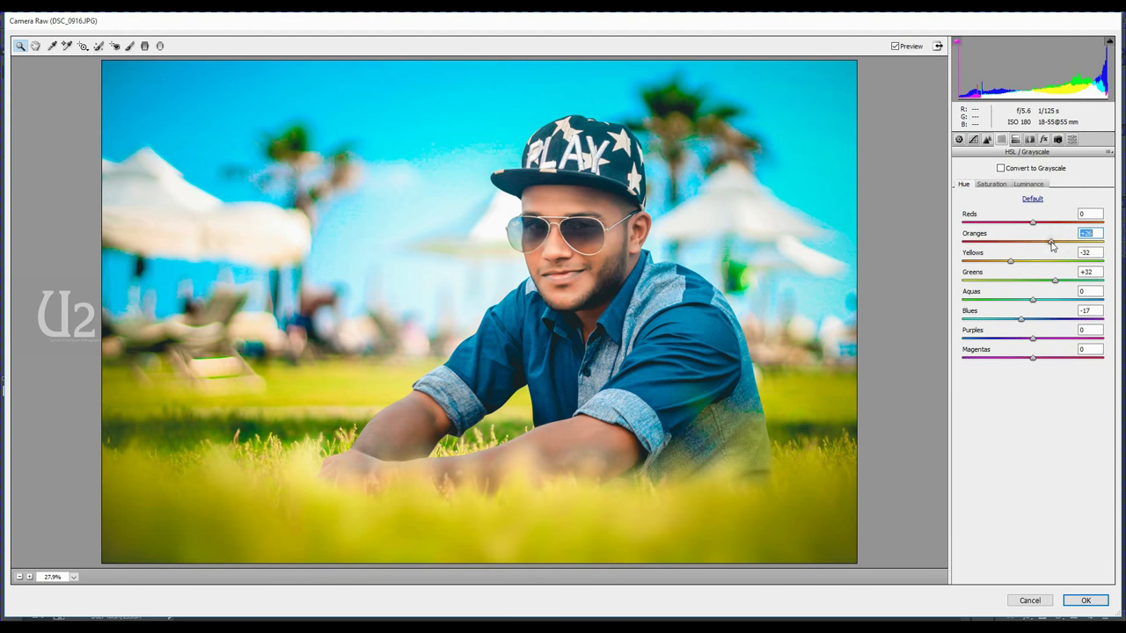
{"action": "left_click_drag", "start_coordinate": [1052, 246], "coordinate": [1042, 246]}
{"action": "type", "text": "0"}
{"action": "left_click", "coordinate": [1027, 184]}
{"action": "left_click", "coordinate": [1043, 223]}
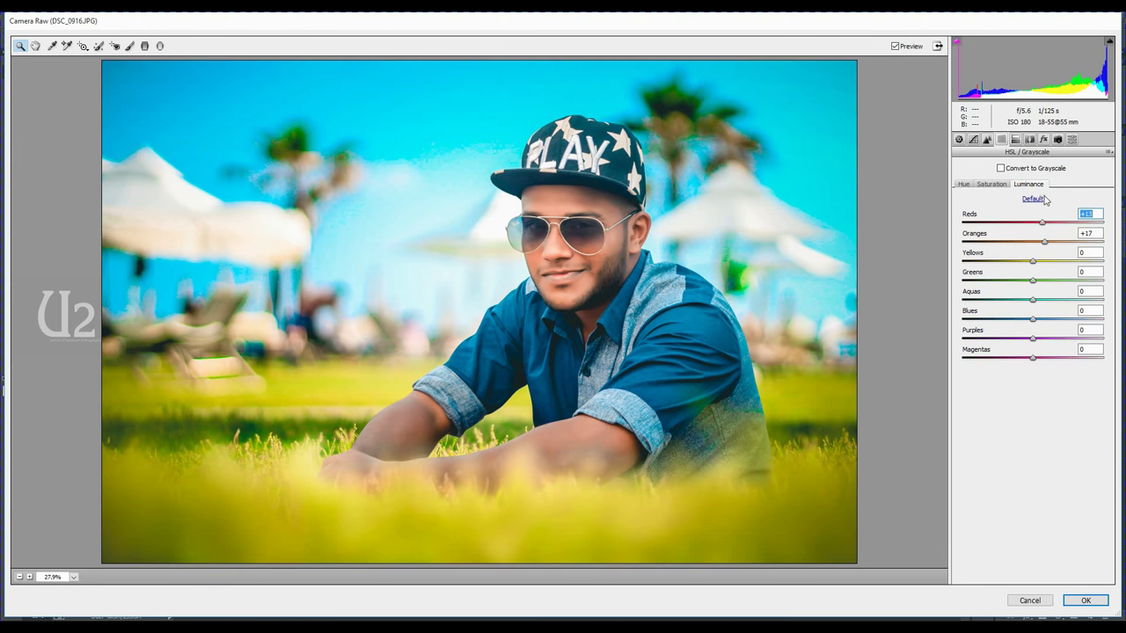
{"action": "left_click", "coordinate": [991, 183]}
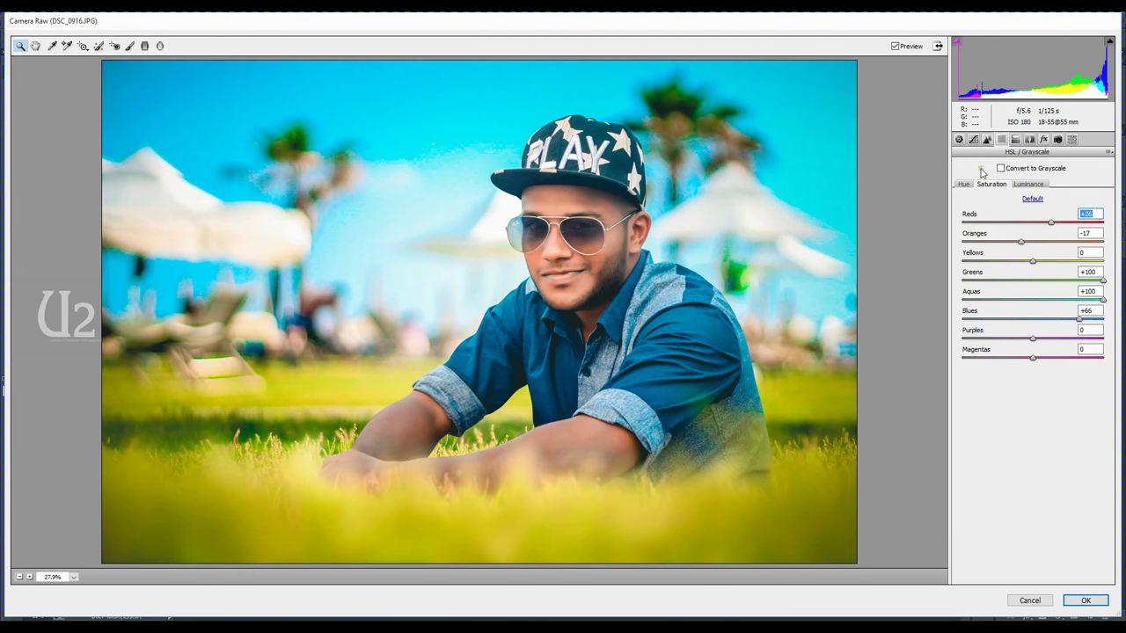
Step: Darken the post-crop vignette further and apply the Camera Raw grade
{"action": "left_click", "coordinate": [972, 138]}
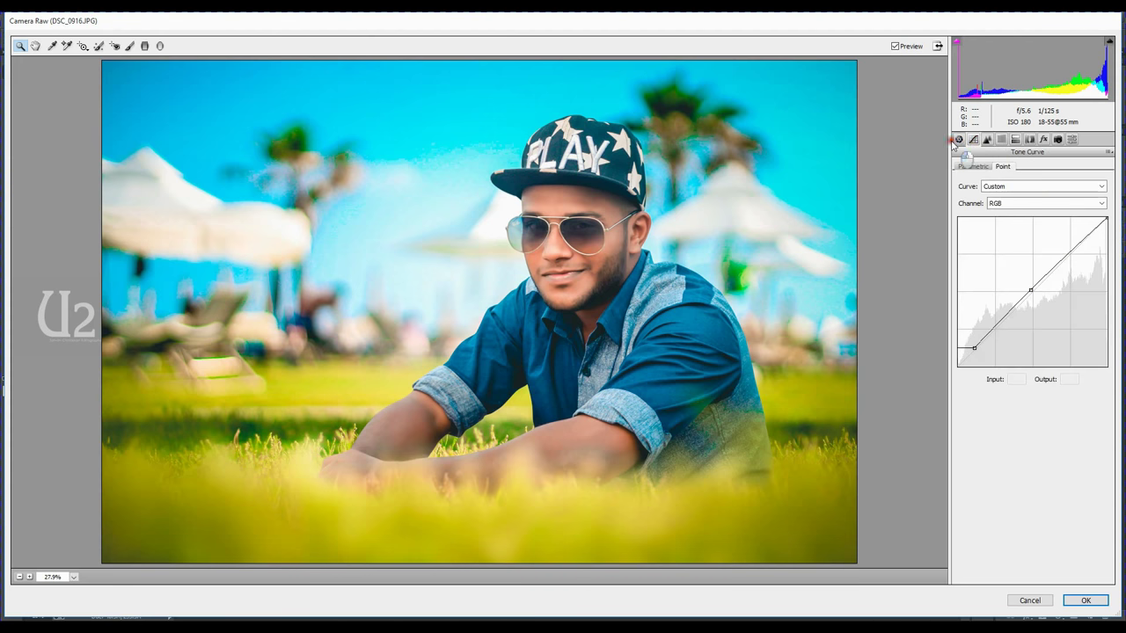
{"action": "left_click", "coordinate": [959, 140]}
{"action": "left_click", "coordinate": [1043, 139]}
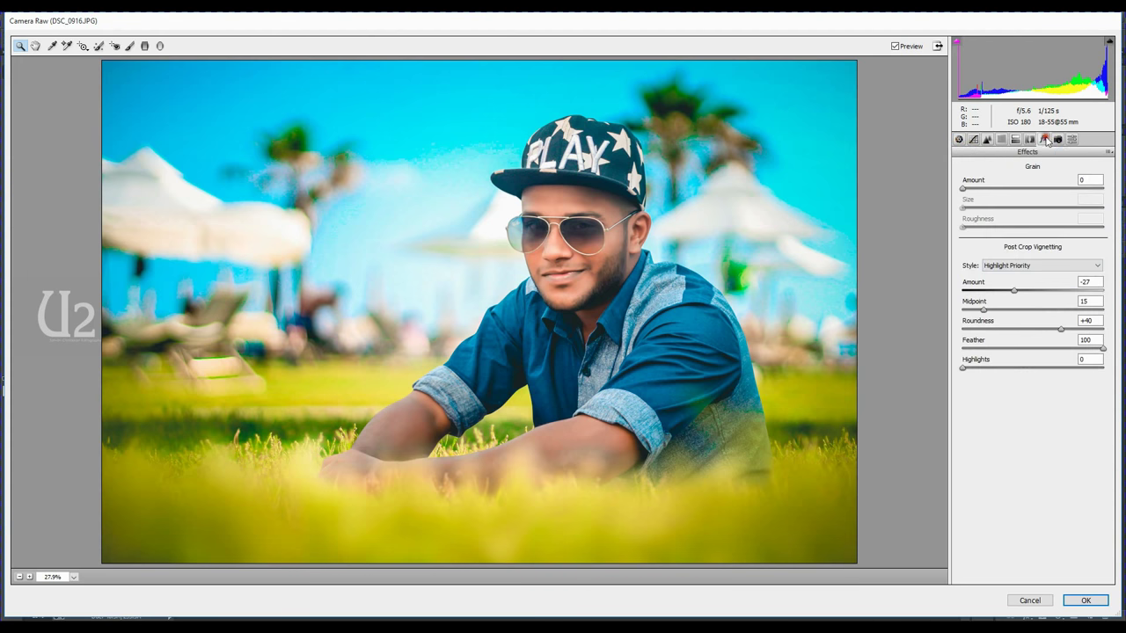
{"action": "left_click_drag", "start_coordinate": [1020, 290], "coordinate": [1004, 287]}
{"action": "left_click_drag", "start_coordinate": [1005, 287], "coordinate": [1004, 287]}
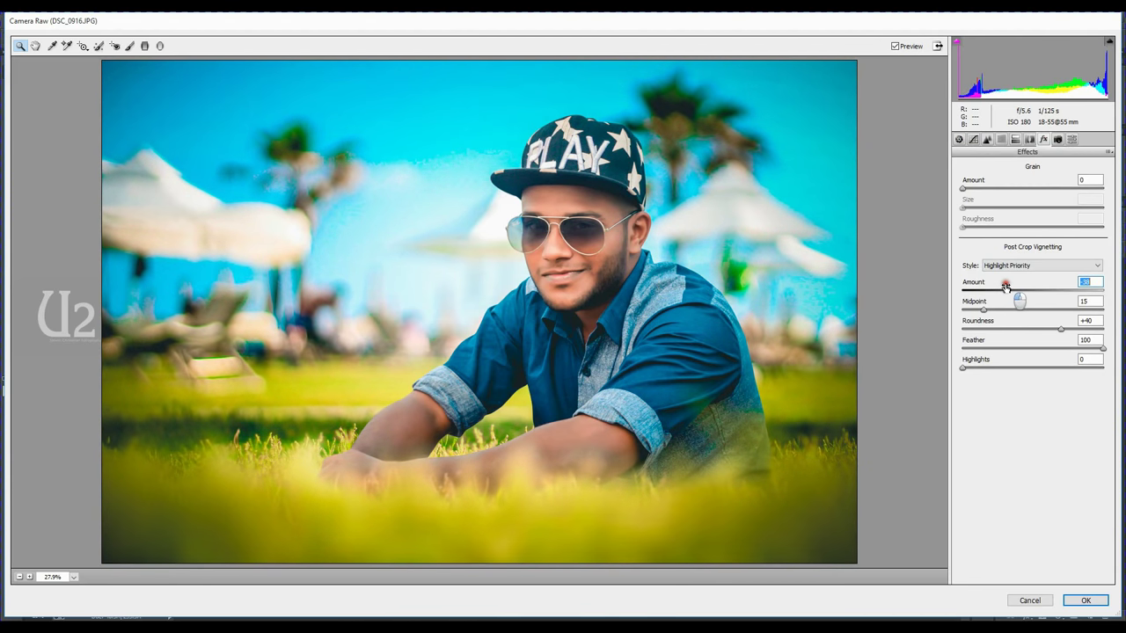
{"action": "left_click", "coordinate": [1083, 599]}
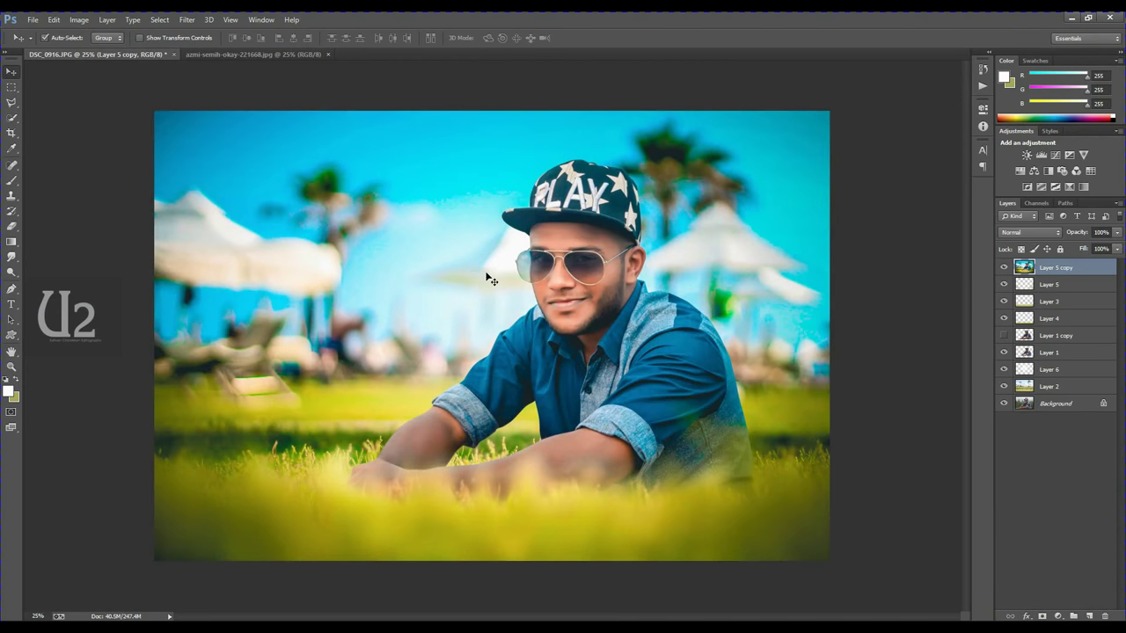
Step: Compare the photo with and without the grade, then reopen the Camera Raw Filter on Layer 5 copy
{"action": "key", "text": "ctrl+minus"}
{"action": "key", "text": "ctrl+z"}
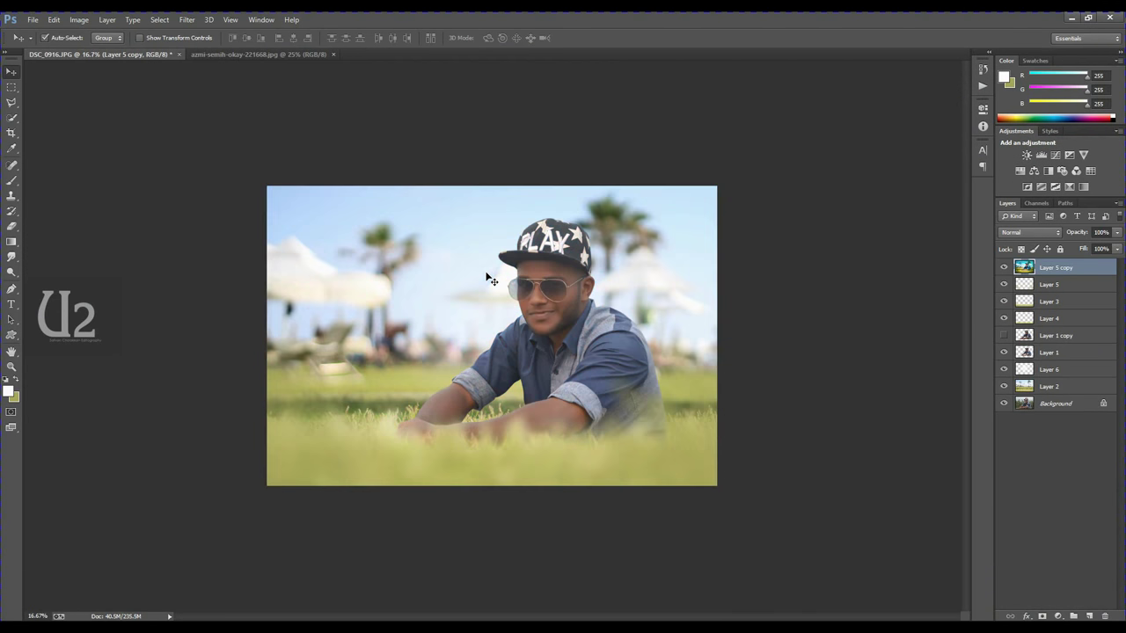
{"action": "key", "text": "ctrl+z"}
{"action": "key", "text": "ctrl+z"}
{"action": "left_click", "coordinate": [186, 19]}
{"action": "left_click", "coordinate": [238, 86]}
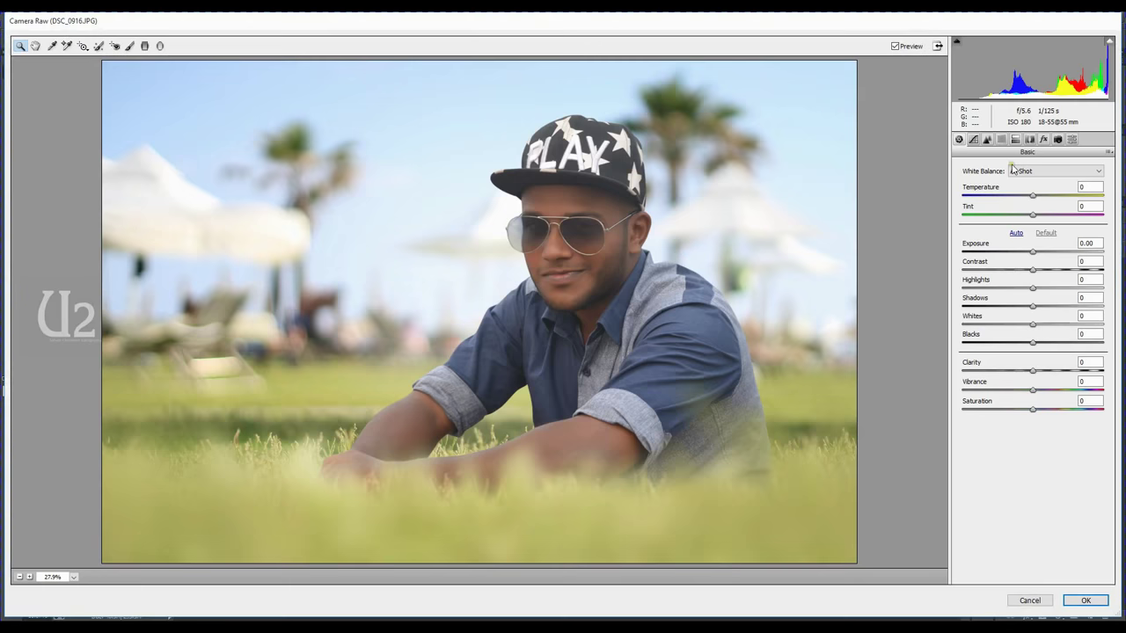
{"action": "left_click", "coordinate": [1109, 151]}
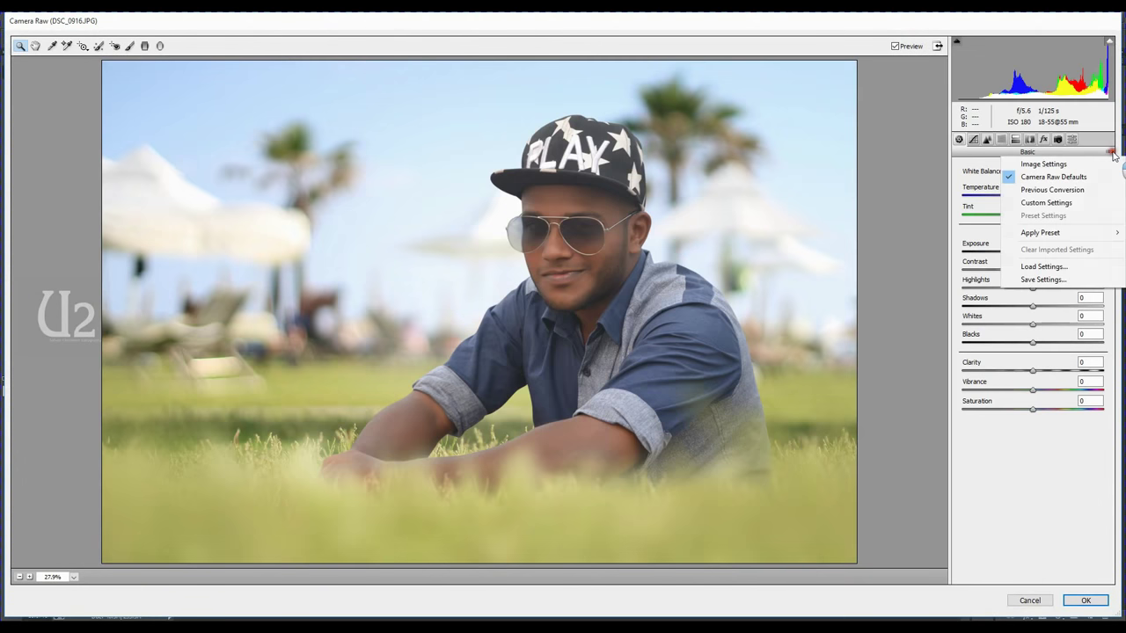
Step: Load the previous Camera Raw conversion and shift the Greens and Yellows hues
{"action": "left_click", "coordinate": [1066, 189]}
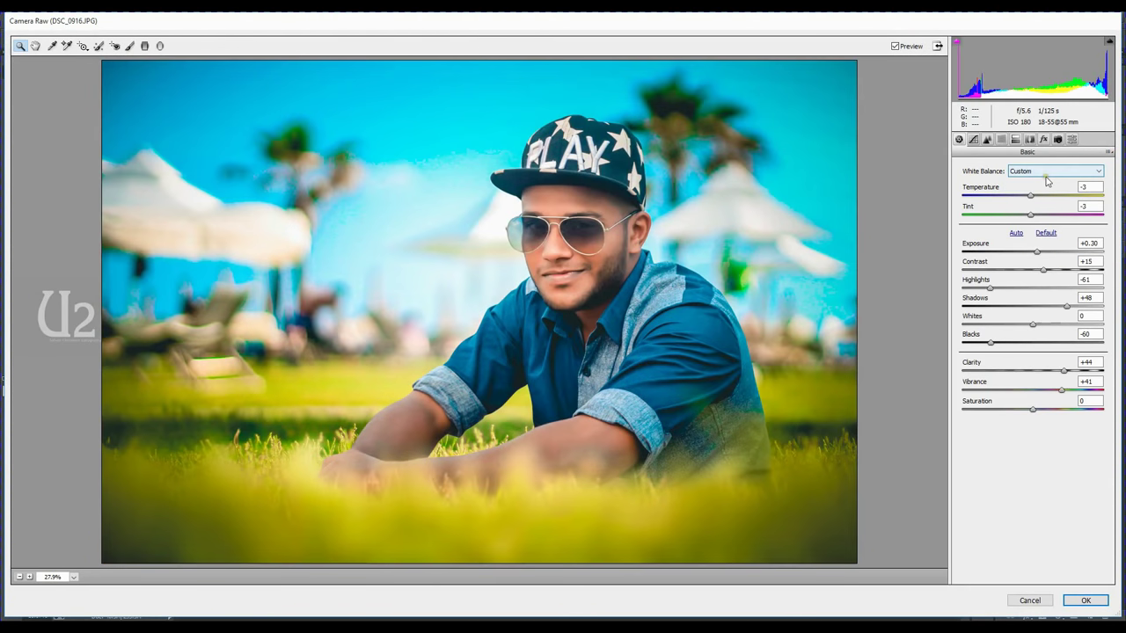
{"action": "left_click", "coordinate": [1001, 139]}
{"action": "left_click", "coordinate": [964, 184]}
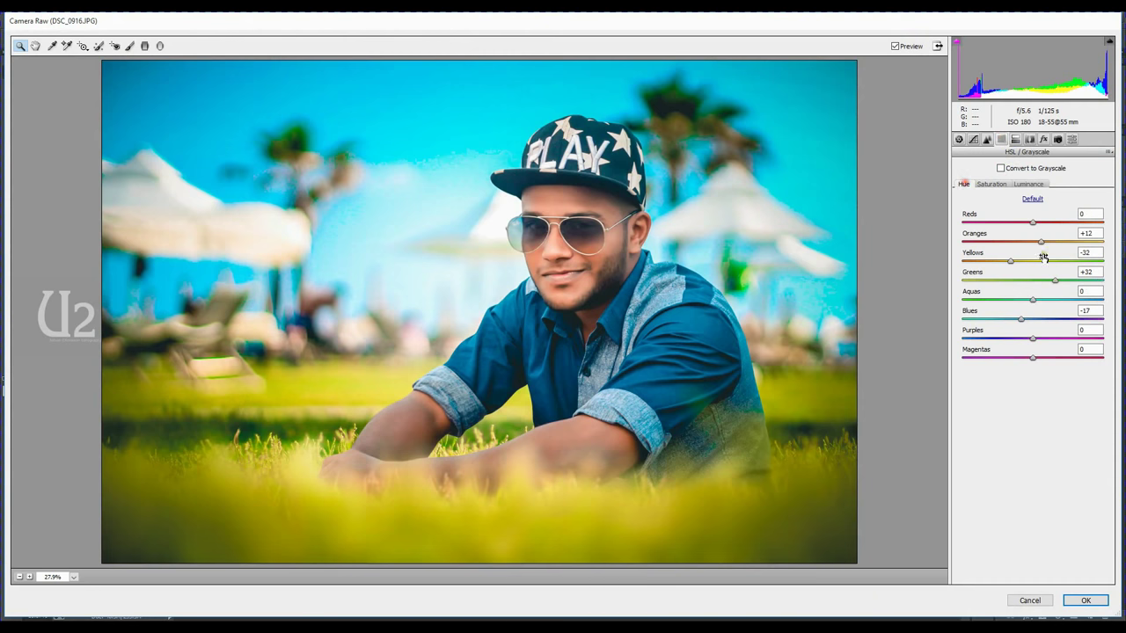
{"action": "mouse_move", "coordinate": [1059, 280]}
{"action": "left_mouse_down"}
{"action": "mouse_move", "coordinate": [1068, 284]}
{"action": "mouse_move", "coordinate": [1033, 260]}
{"action": "mouse_move", "coordinate": [1071, 283]}
{"action": "mouse_move", "coordinate": [1027, 262]}
{"action": "left_mouse_up"}
{"action": "left_click", "coordinate": [1038, 262]}
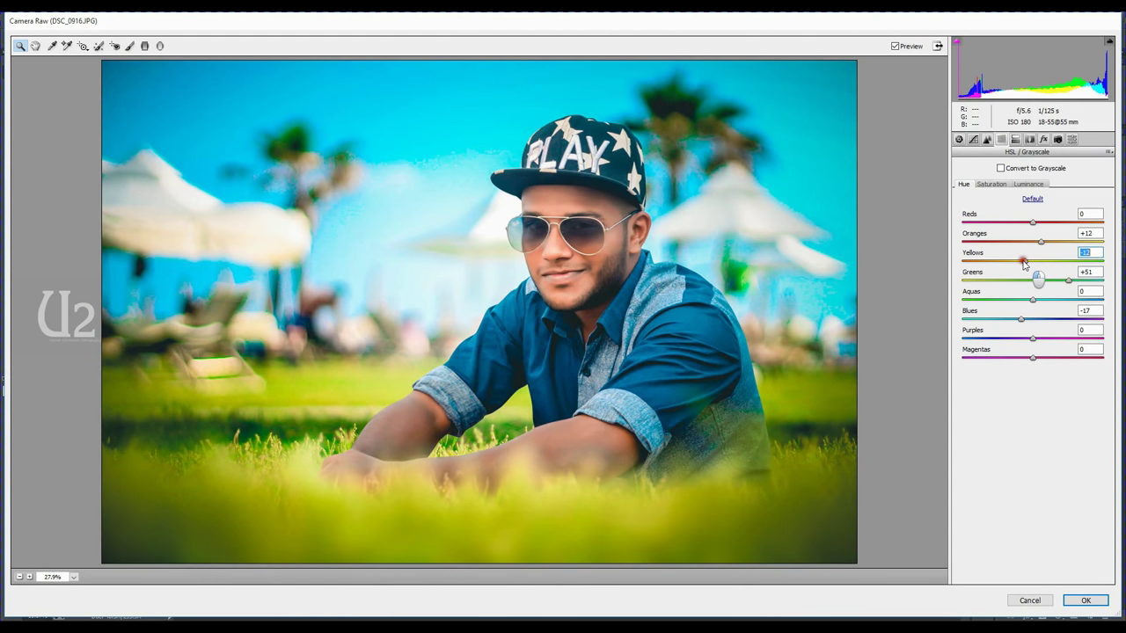
Step: Adjust the green primary hue and blue saturation, then shift the Blues hue toward cyan
{"action": "left_click", "coordinate": [1057, 139]}
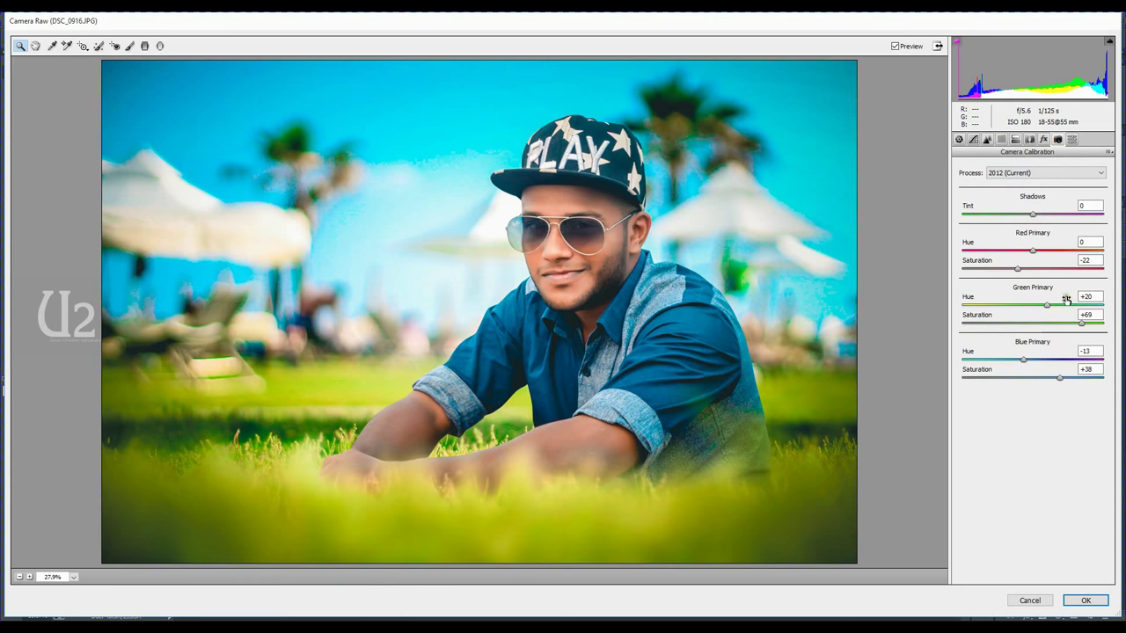
{"action": "left_click_drag", "start_coordinate": [1078, 304], "coordinate": [1052, 307]}
{"action": "left_click", "coordinate": [1087, 369]}
{"action": "left_click", "coordinate": [1002, 139]}
{"action": "left_click", "coordinate": [1002, 184]}
{"action": "left_click", "coordinate": [1082, 310]}
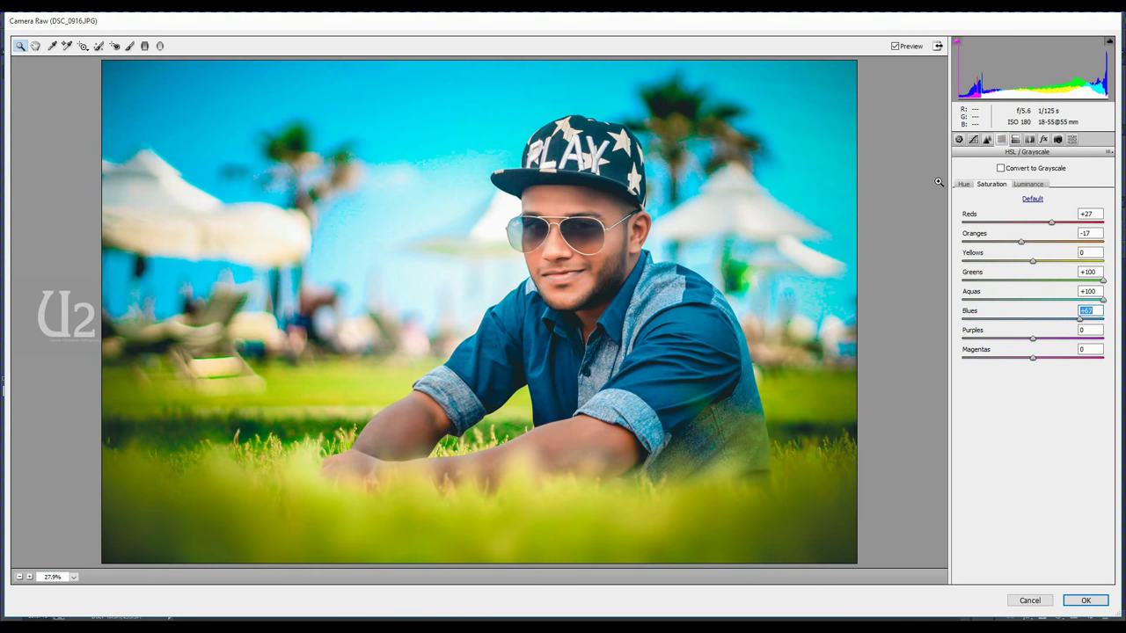
{"action": "left_click", "coordinate": [964, 184]}
{"action": "type", "text": "0"}
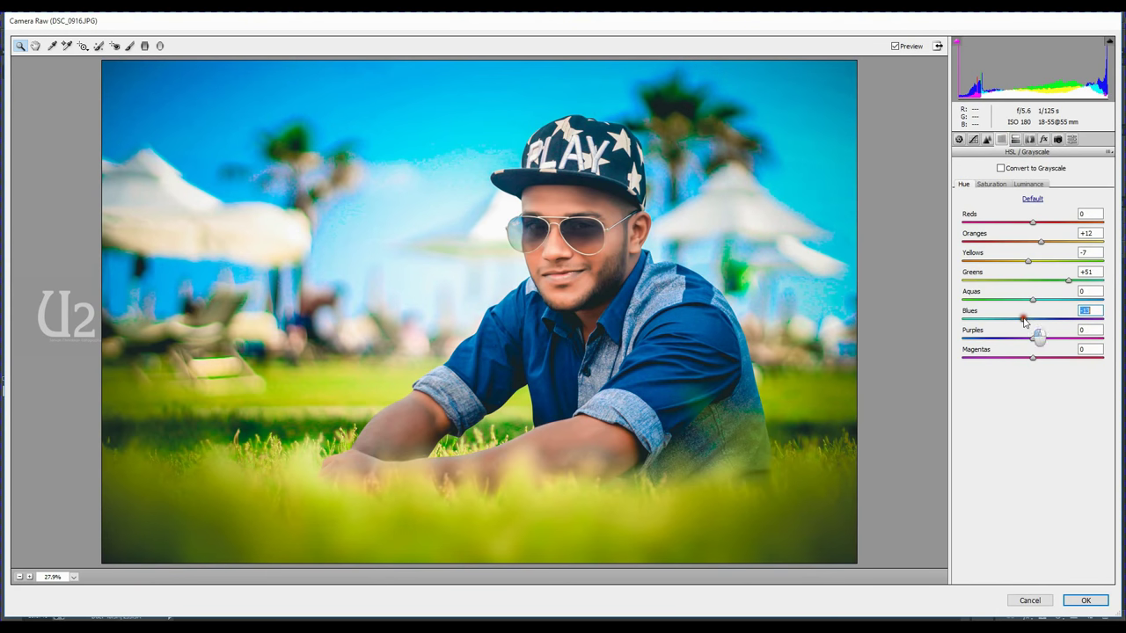
{"action": "left_click", "coordinate": [1024, 320]}
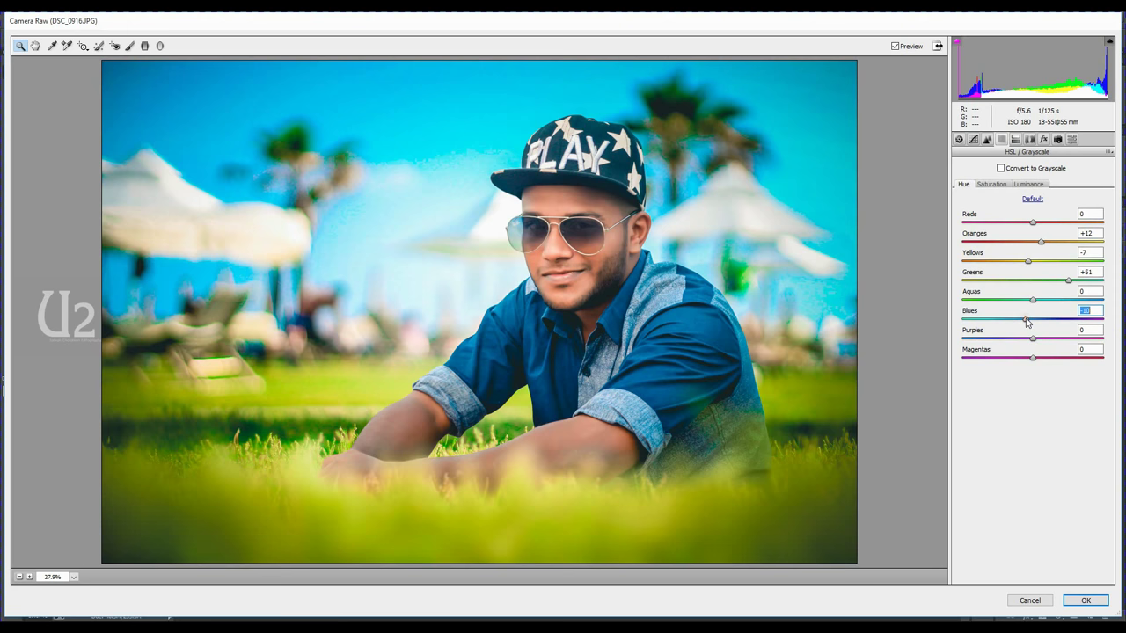
Step: Keep Whites at zero, raise Vibrance to +53, and apply the grade
{"action": "left_click", "coordinate": [960, 140]}
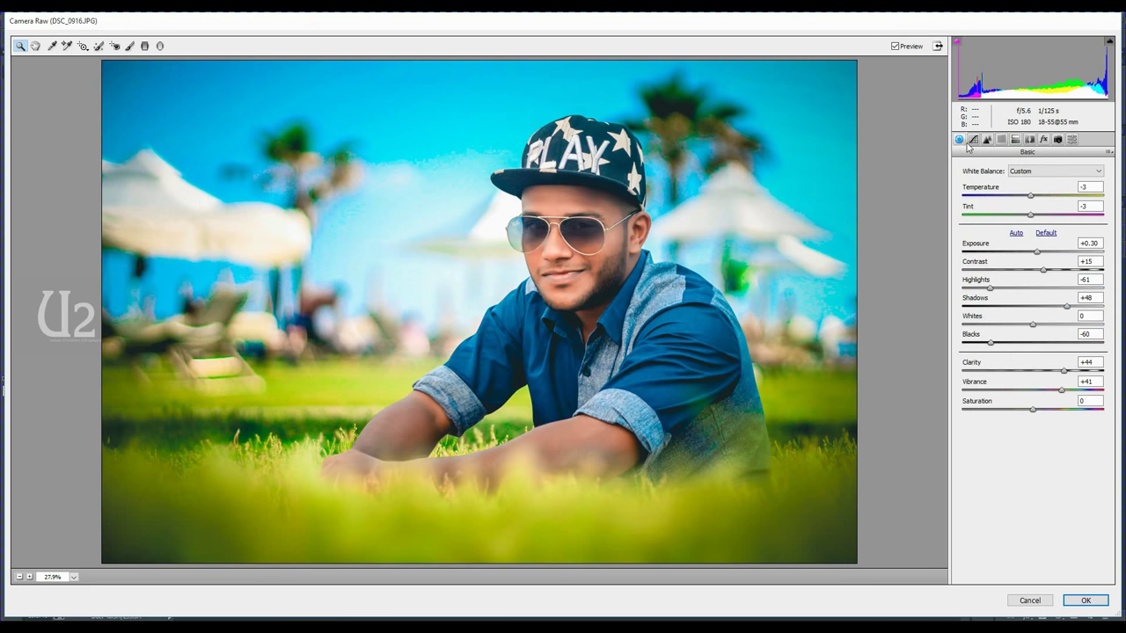
{"action": "left_click_drag", "start_coordinate": [1055, 323], "coordinate": [1038, 325]}
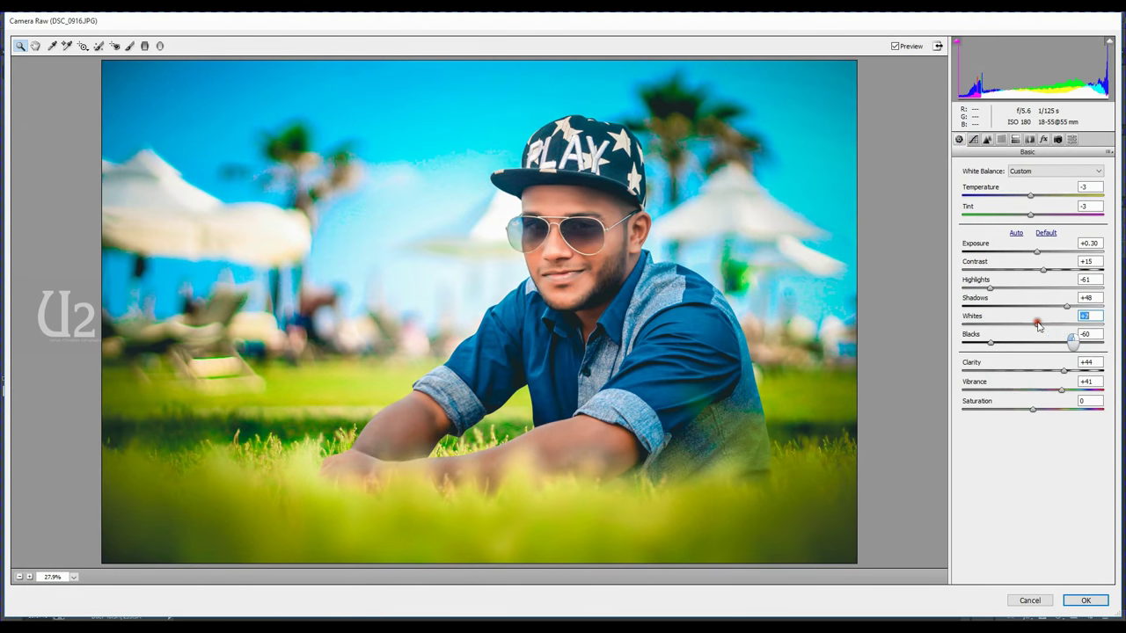
{"action": "double_click", "coordinate": [1037, 323]}
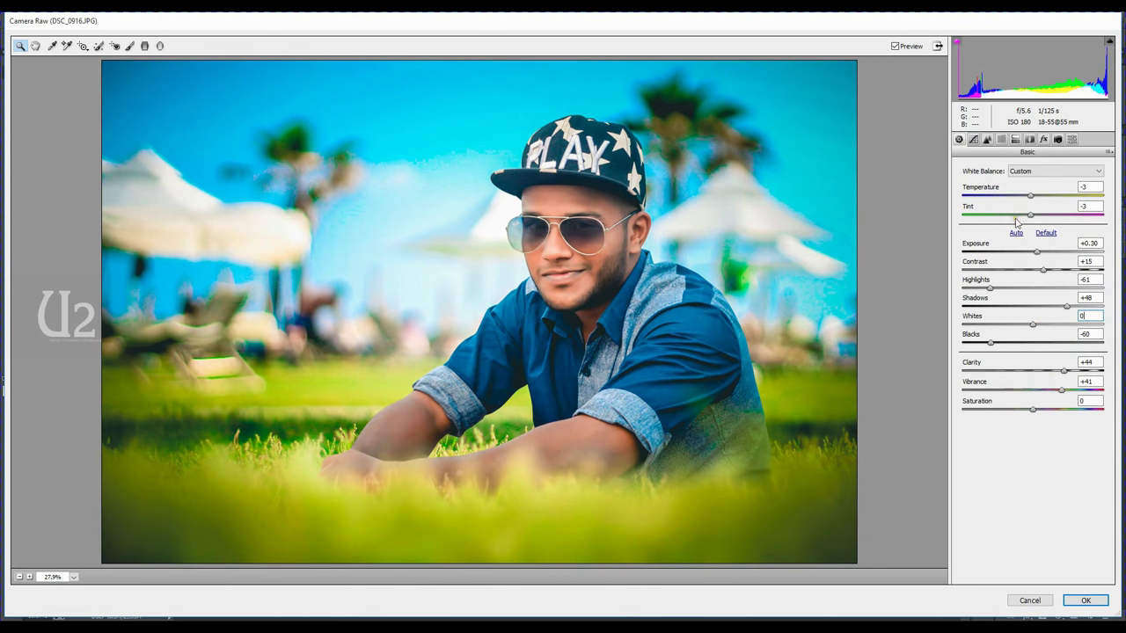
{"action": "left_click_drag", "start_coordinate": [1064, 388], "coordinate": [1039, 411]}
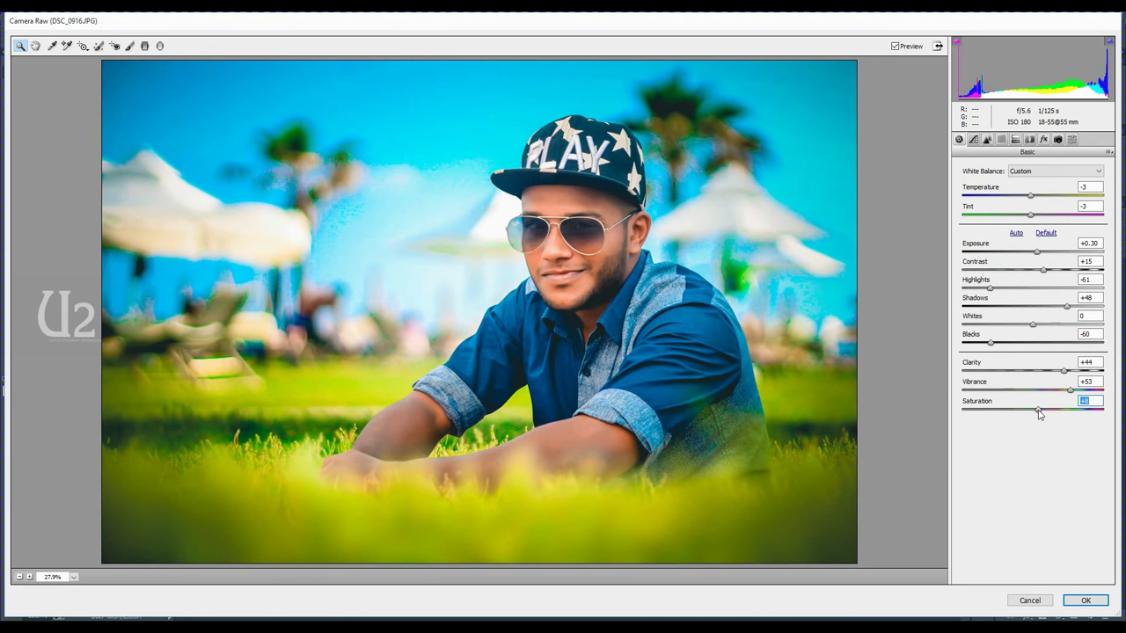
{"action": "left_click", "coordinate": [1084, 600]}
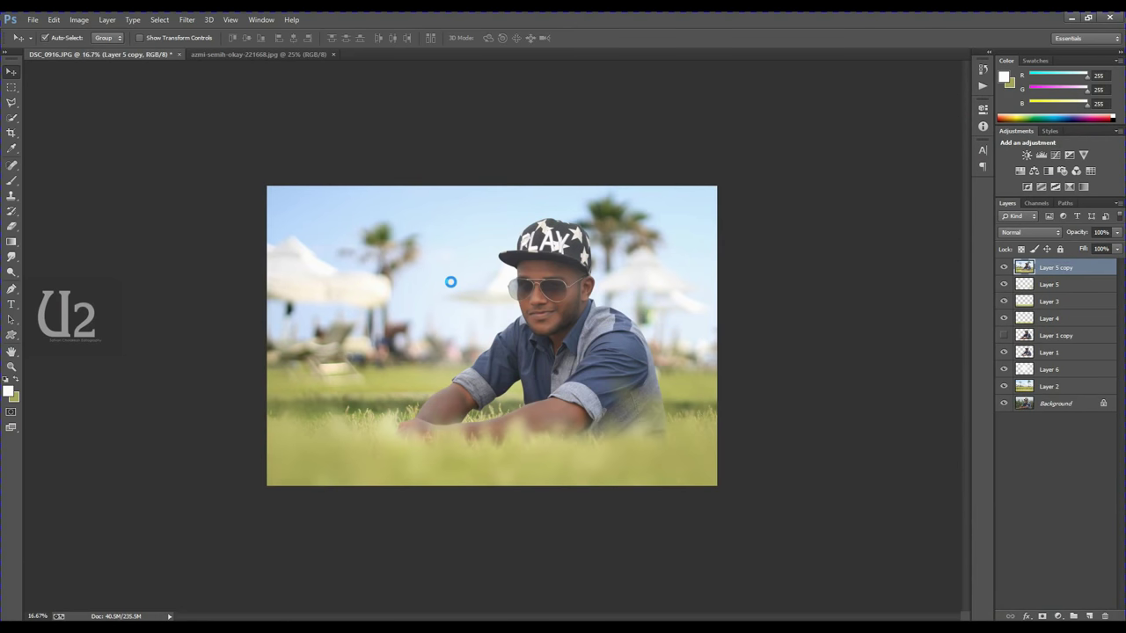
Step: Add a new empty layer and paint a bright radial glow on the left background
{"action": "key", "text": "ctrl+0"}
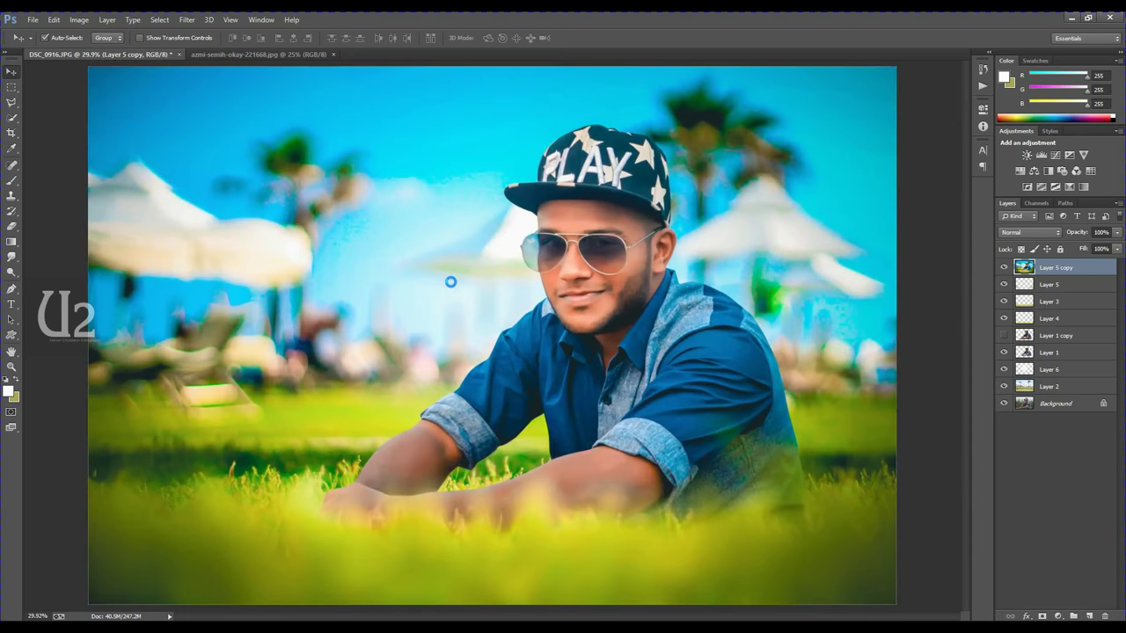
{"action": "key", "text": "ctrl+minus"}
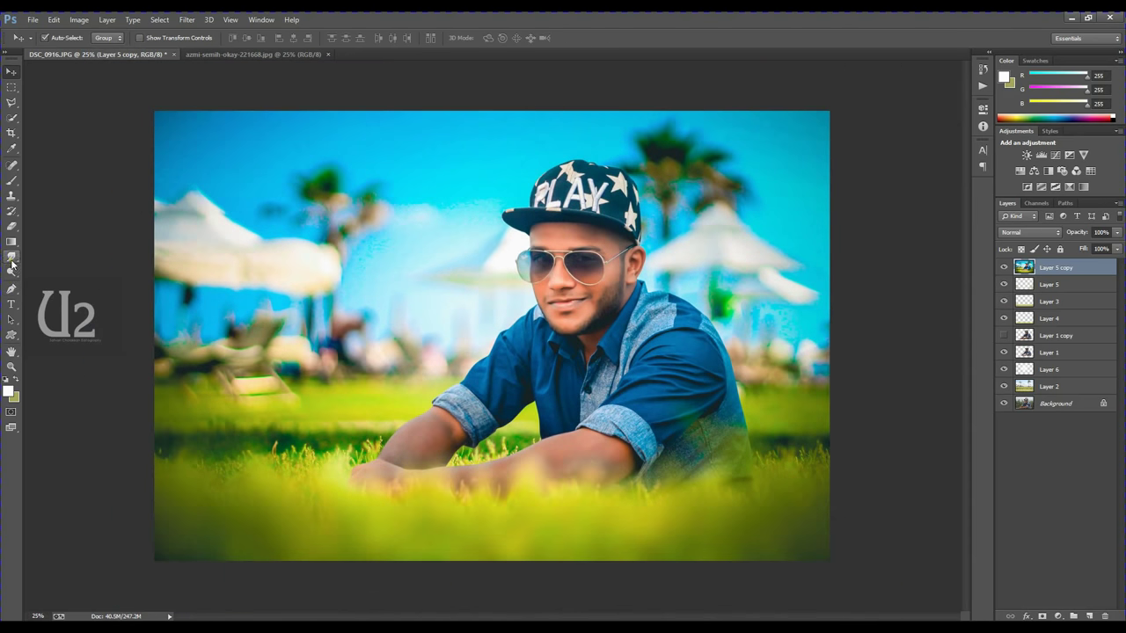
{"action": "left_click", "coordinate": [12, 243]}
{"action": "left_click_drag", "start_coordinate": [445, 320], "coordinate": [483, 430]}
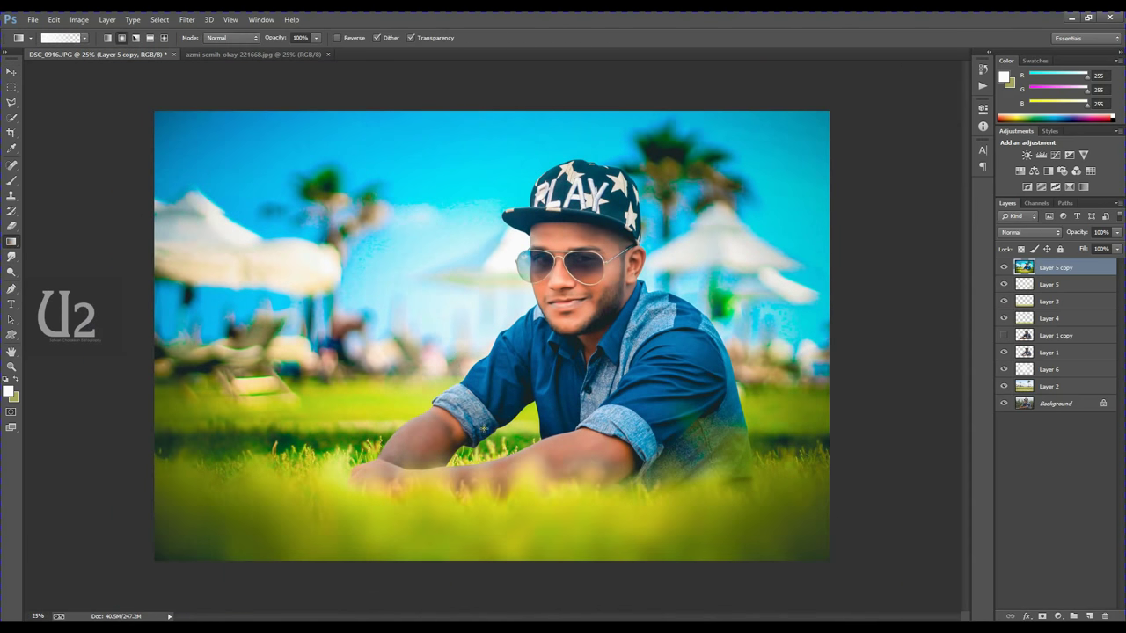
{"action": "key", "text": "ctrl+z"}
{"action": "left_click", "coordinate": [1091, 617]}
{"action": "left_click_drag", "start_coordinate": [788, 441], "coordinate": [774, 391]}
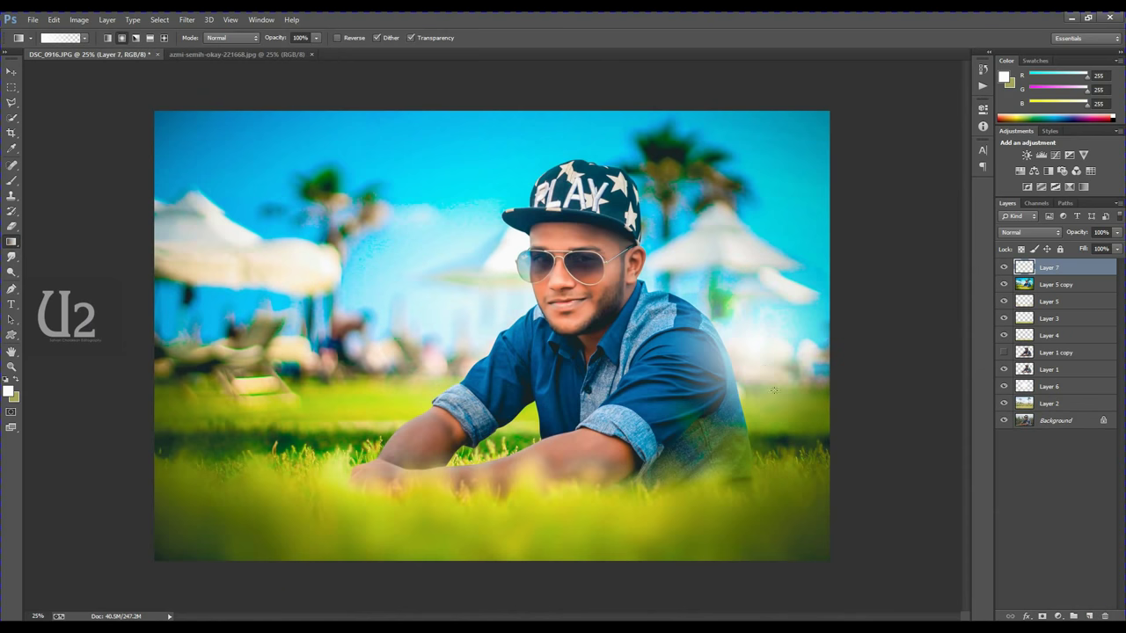
{"action": "key", "text": "ctrl+z"}
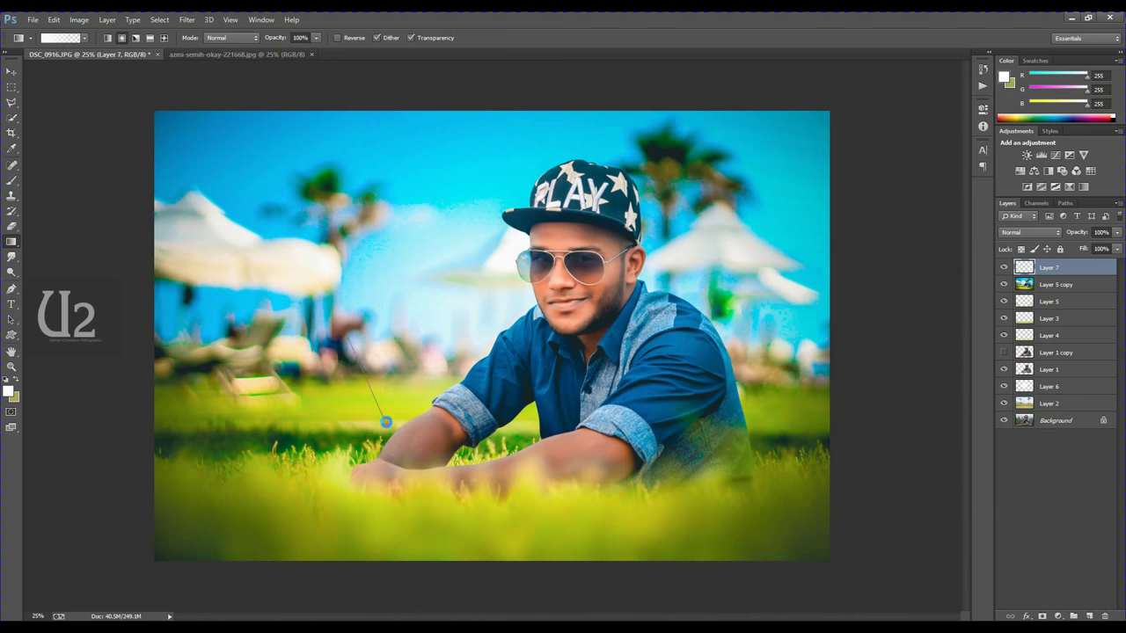
{"action": "left_click_drag", "start_coordinate": [385, 422], "coordinate": [386, 420]}
Step: Enlarge the glow to about 128%, place it centre-left, and duplicate it as Layer 7 copy
{"action": "key", "text": "v"}
{"action": "left_click_drag", "start_coordinate": [288, 327], "coordinate": [775, 345]}
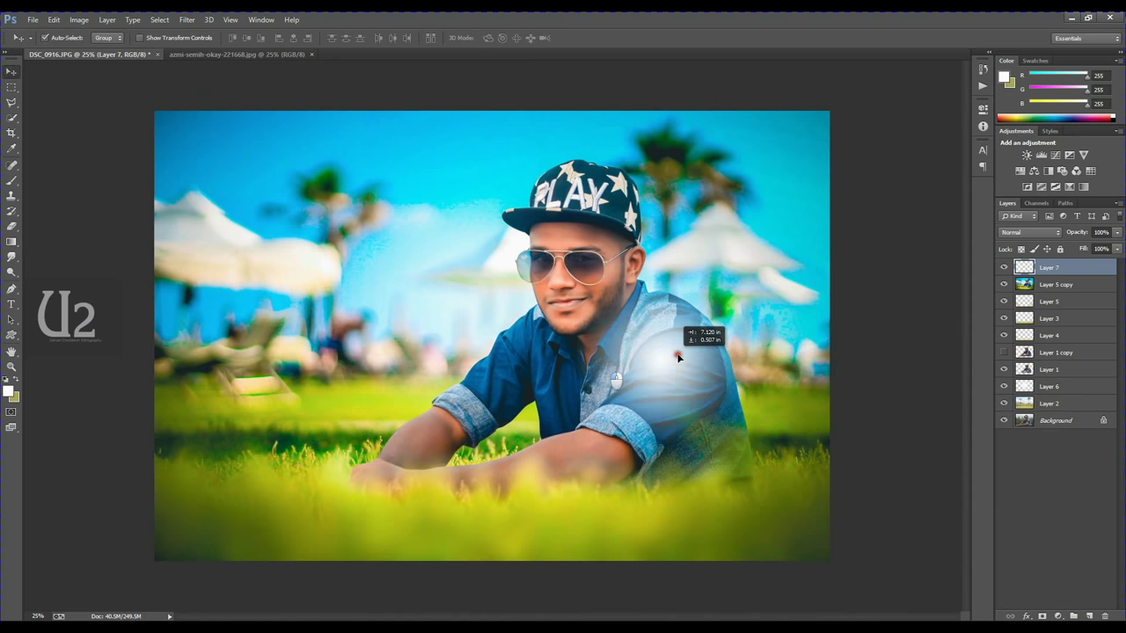
{"action": "key", "text": "ctrl+t"}
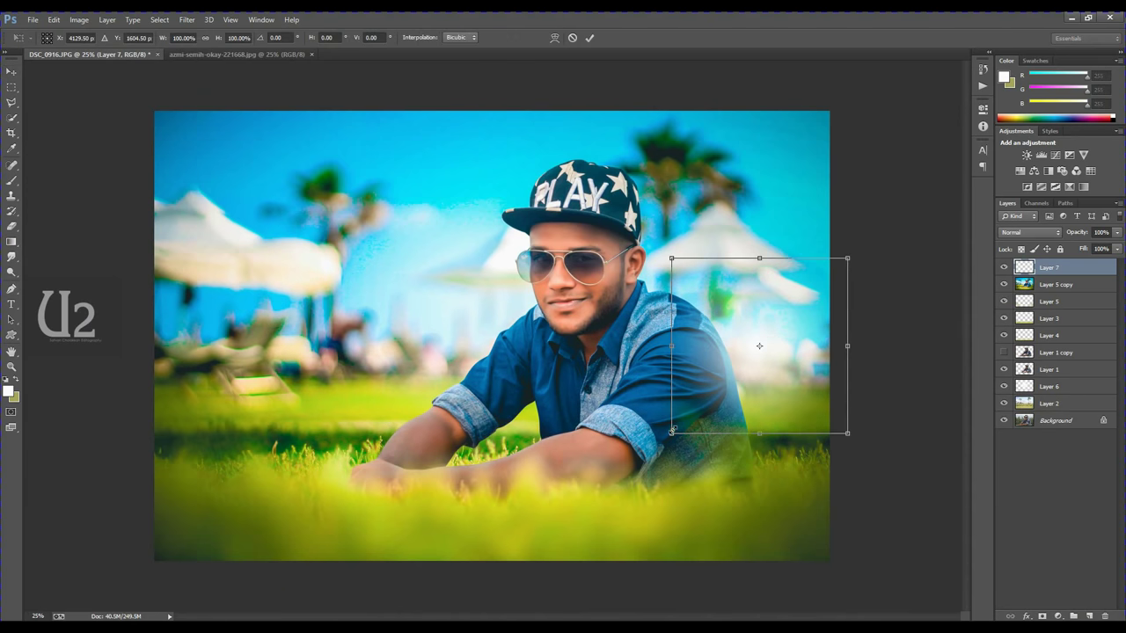
{"action": "left_click_drag", "start_coordinate": [674, 462], "coordinate": [658, 475]}
{"action": "key", "text": "Return"}
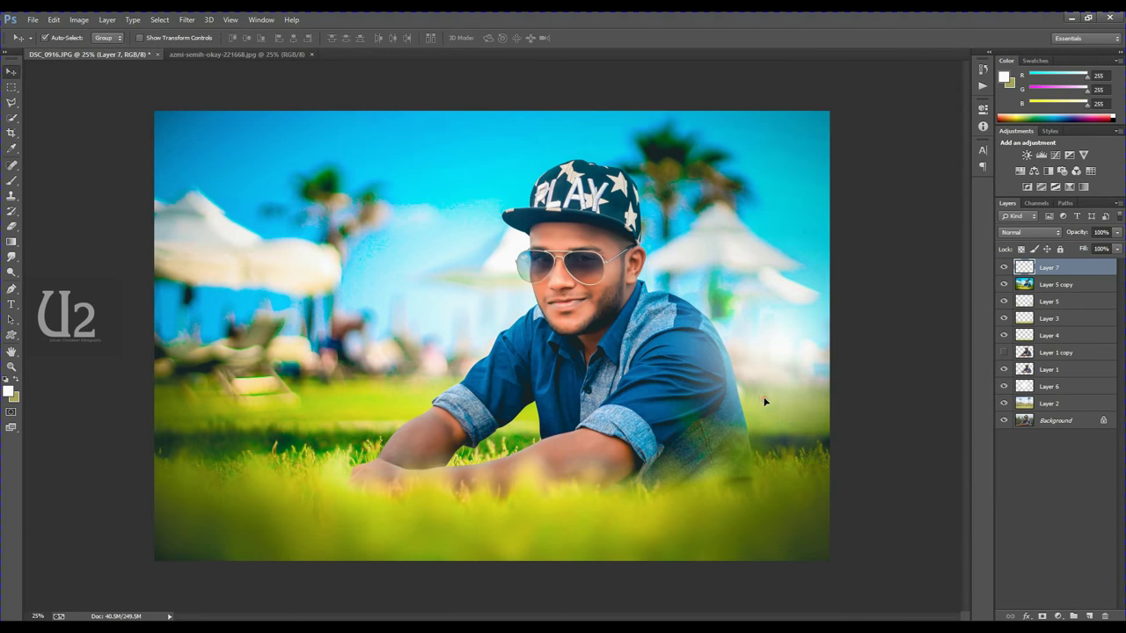
{"action": "key", "text": "ctrl+minus"}
{"action": "left_click_drag", "start_coordinate": [701, 374], "coordinate": [429, 350]}
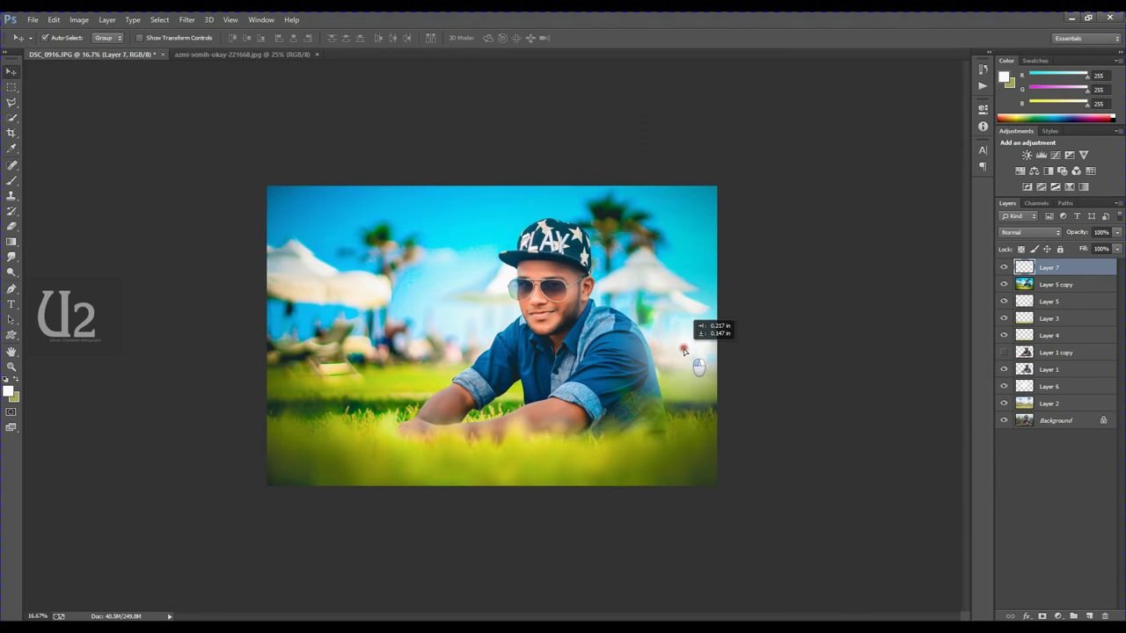
{"action": "key", "text": "ctrl+j"}
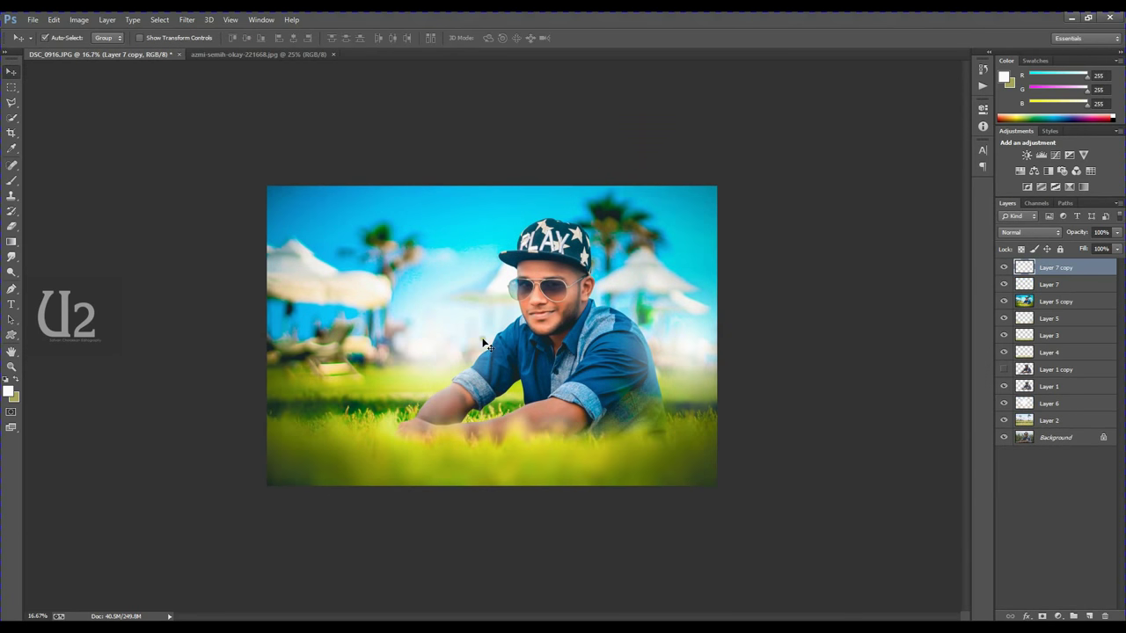
Step: Fill the copied glow with the sampled yellow-green grass colour and blend it as Screen
{"action": "key", "text": "b"}
{"action": "left_click", "coordinate": [438, 450], "text": "alt"}
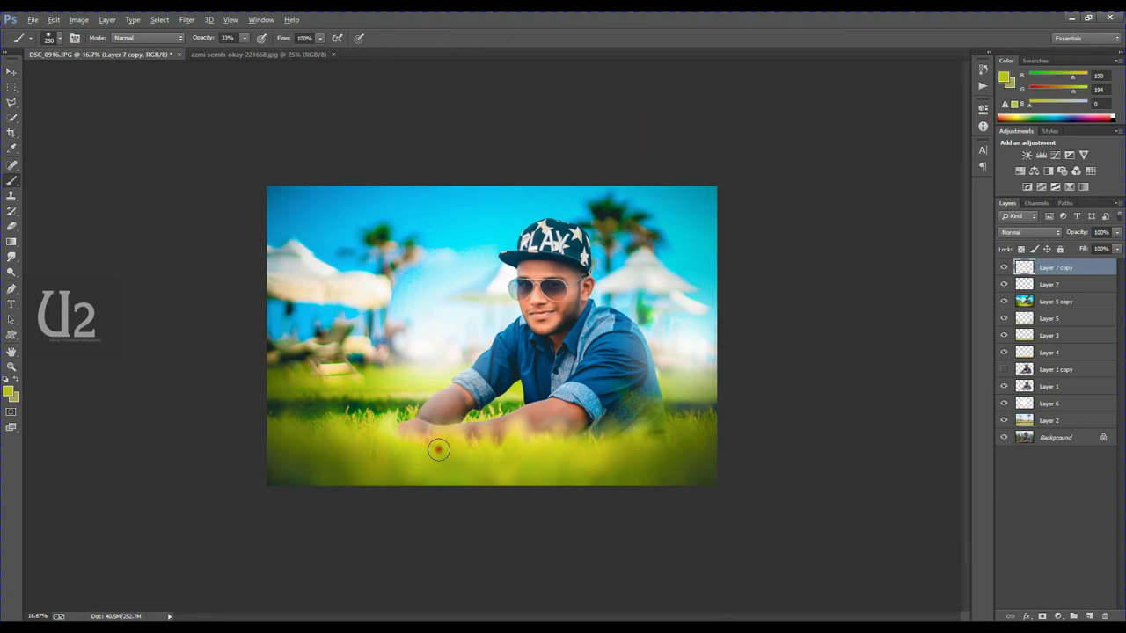
{"action": "key", "text": "shift+alt+BackSpace"}
{"action": "left_click", "coordinate": [1029, 233]}
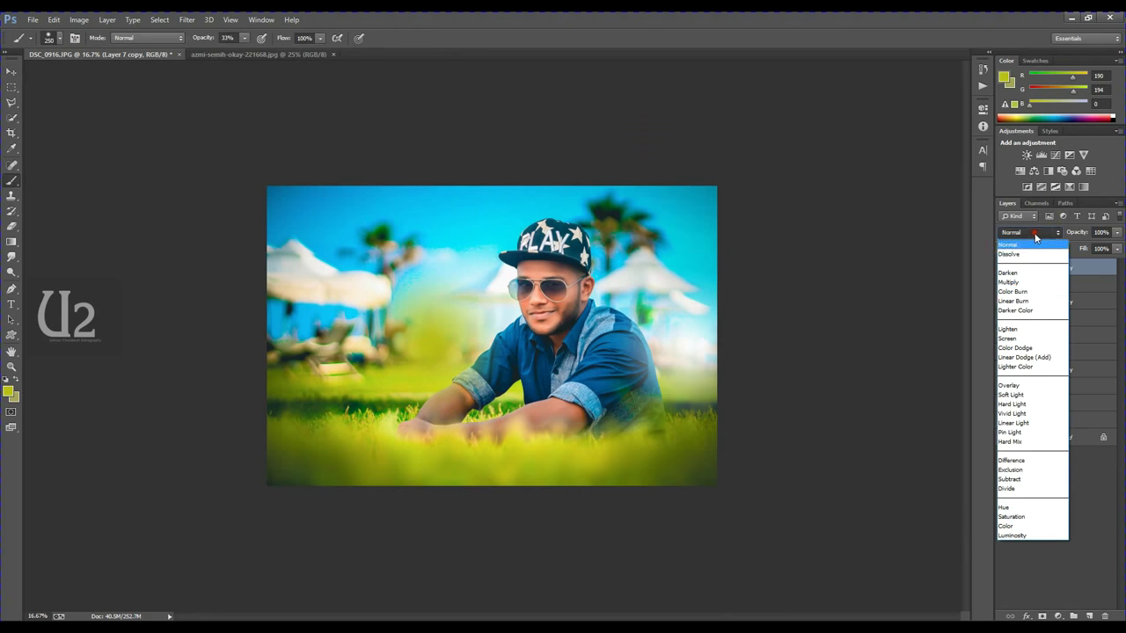
{"action": "left_click", "coordinate": [1011, 335]}
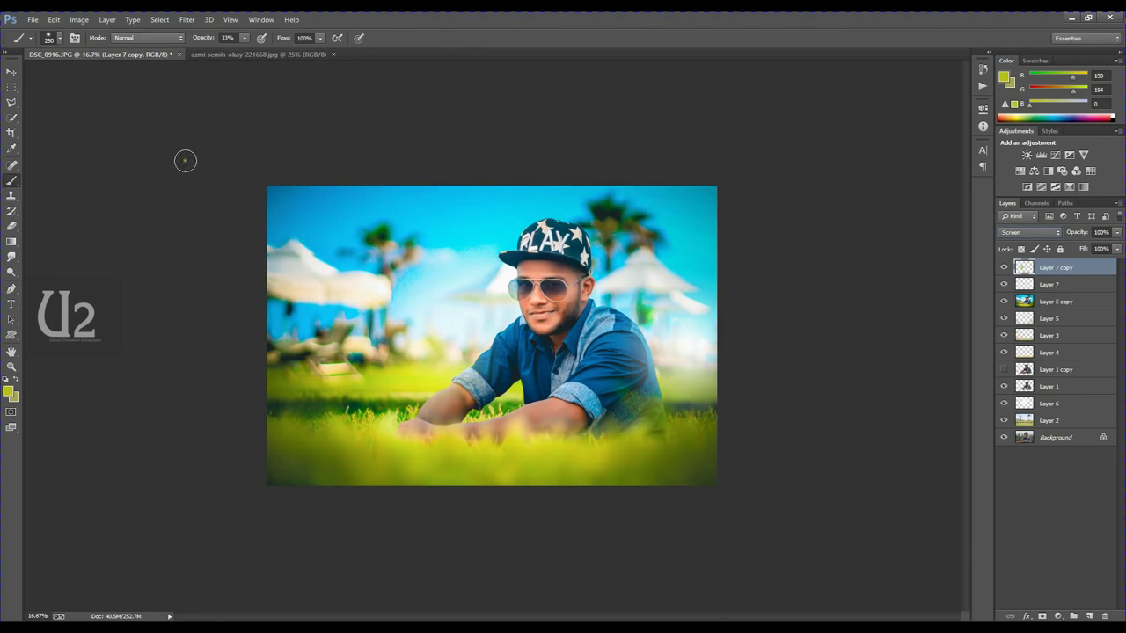
Step: Shift the glow's hue by +28, scale it up slightly, and start a -36 hue shift
{"action": "left_click", "coordinate": [11, 71]}
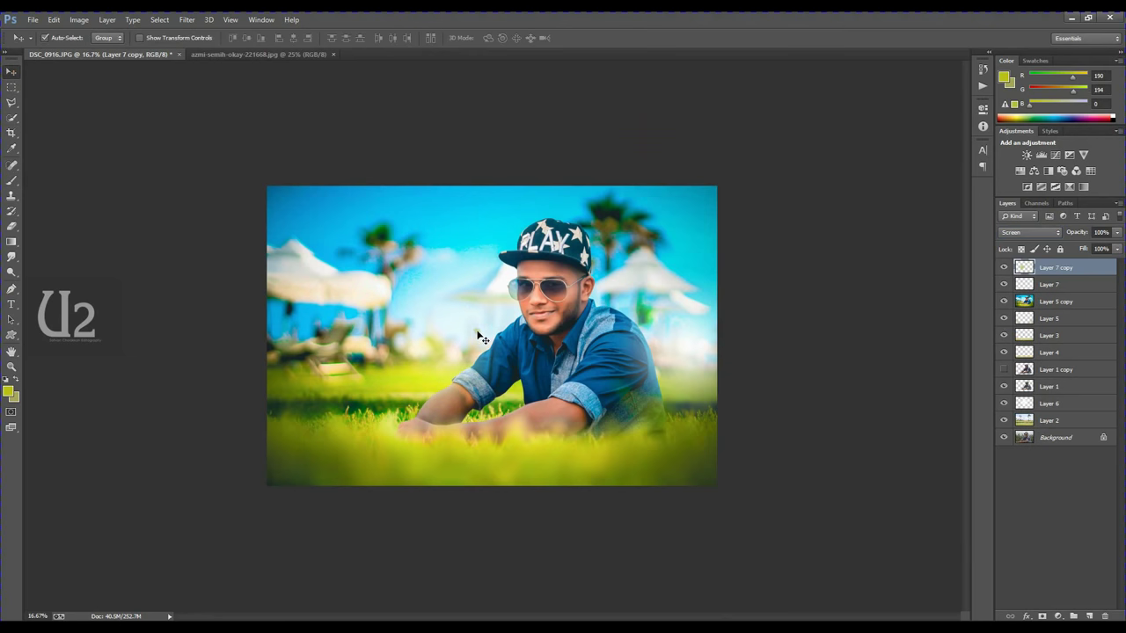
{"action": "key", "text": "ctrl+u"}
{"action": "mouse_move", "coordinate": [703, 161]}
{"action": "left_mouse_down"}
{"action": "mouse_move", "coordinate": [737, 163]}
{"action": "mouse_move", "coordinate": [709, 161]}
{"action": "left_mouse_up"}
{"action": "key", "text": "Return"}
{"action": "key", "text": "ctrl+t"}
{"action": "mouse_move", "coordinate": [485, 459]}
{"action": "left_mouse_down"}
{"action": "mouse_move", "coordinate": [522, 495]}
{"action": "mouse_move", "coordinate": [456, 467]}
{"action": "left_mouse_up"}
{"action": "key", "text": "Return"}
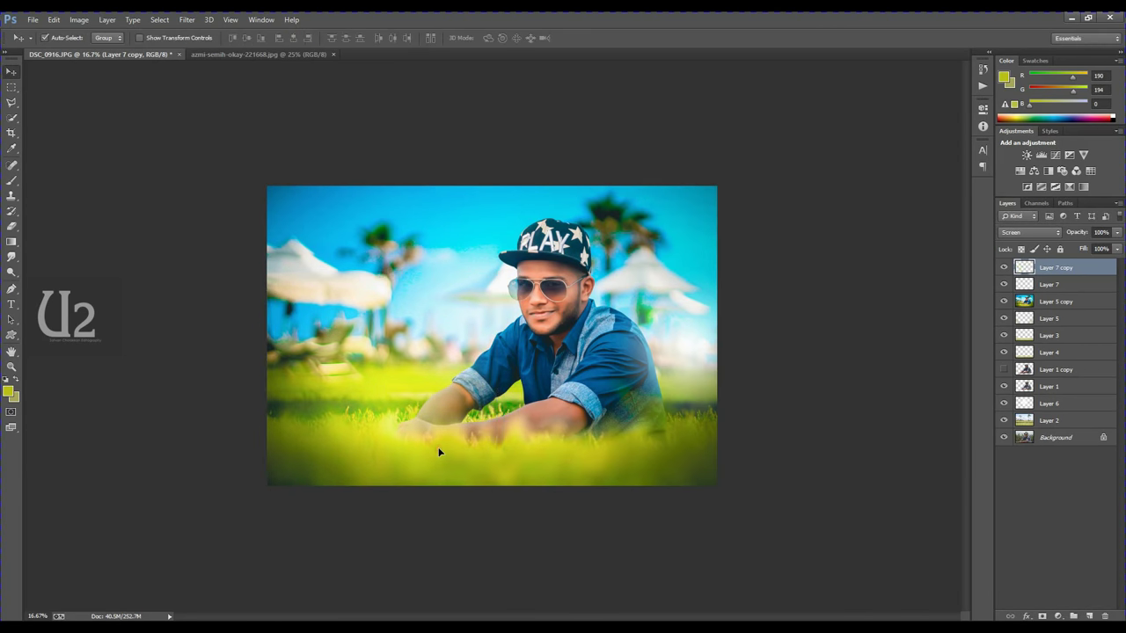
{"action": "key", "text": "ctrl+u"}
{"action": "left_click_drag", "start_coordinate": [703, 161], "coordinate": [683, 163]}
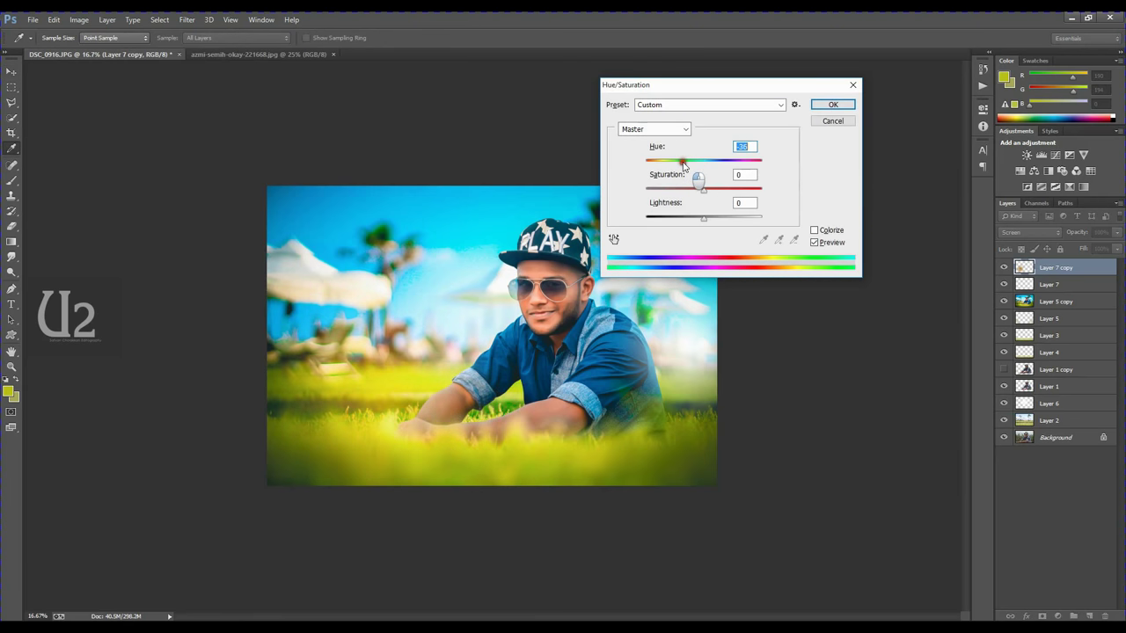
Step: Apply the -36 hue shift, enlarge the glow to about 132%, and nudge both Layer 7 glows
{"action": "key", "text": "Return"}
{"action": "mouse_move", "coordinate": [448, 392]}
{"action": "left_mouse_down"}
{"action": "mouse_move", "coordinate": [414, 277]}
{"action": "mouse_move", "coordinate": [430, 252]}
{"action": "left_mouse_up"}
{"action": "key", "text": "ctrl+t"}
{"action": "left_click_drag", "start_coordinate": [535, 384], "coordinate": [574, 438]}
{"action": "left_click_drag", "start_coordinate": [472, 350], "coordinate": [472, 364]}
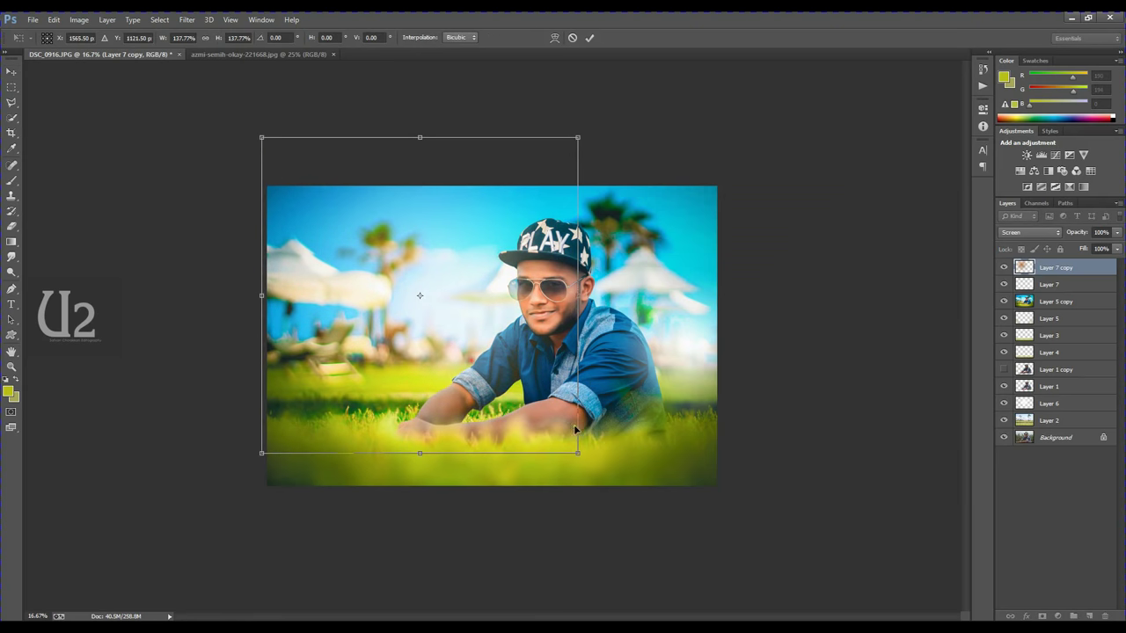
{"action": "left_click_drag", "start_coordinate": [578, 456], "coordinate": [571, 446]}
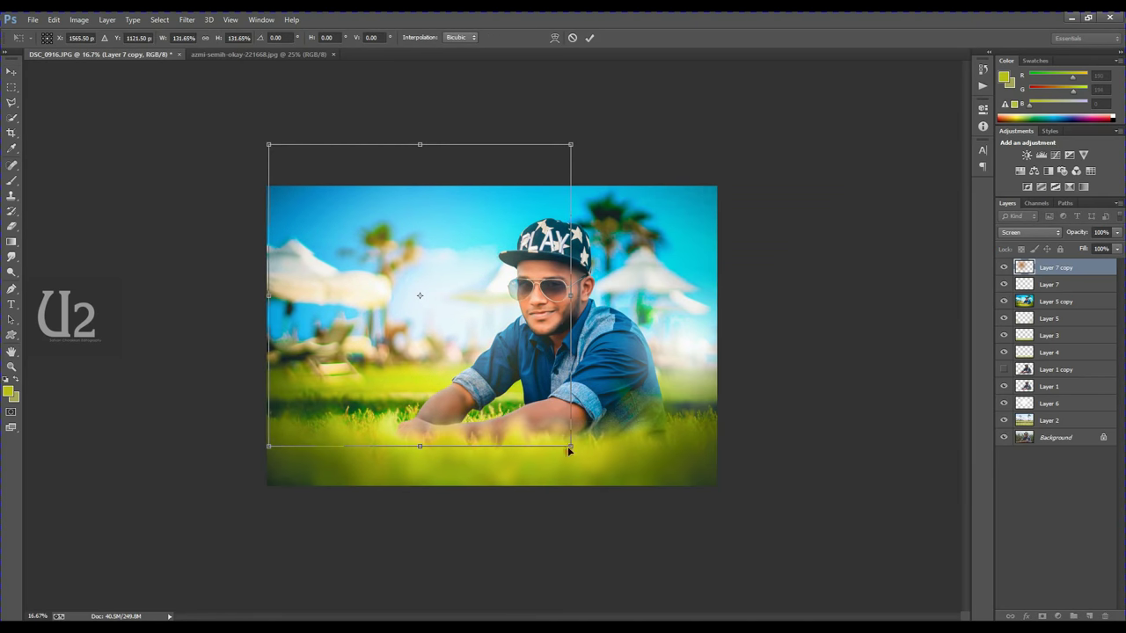
{"action": "key", "text": "Return"}
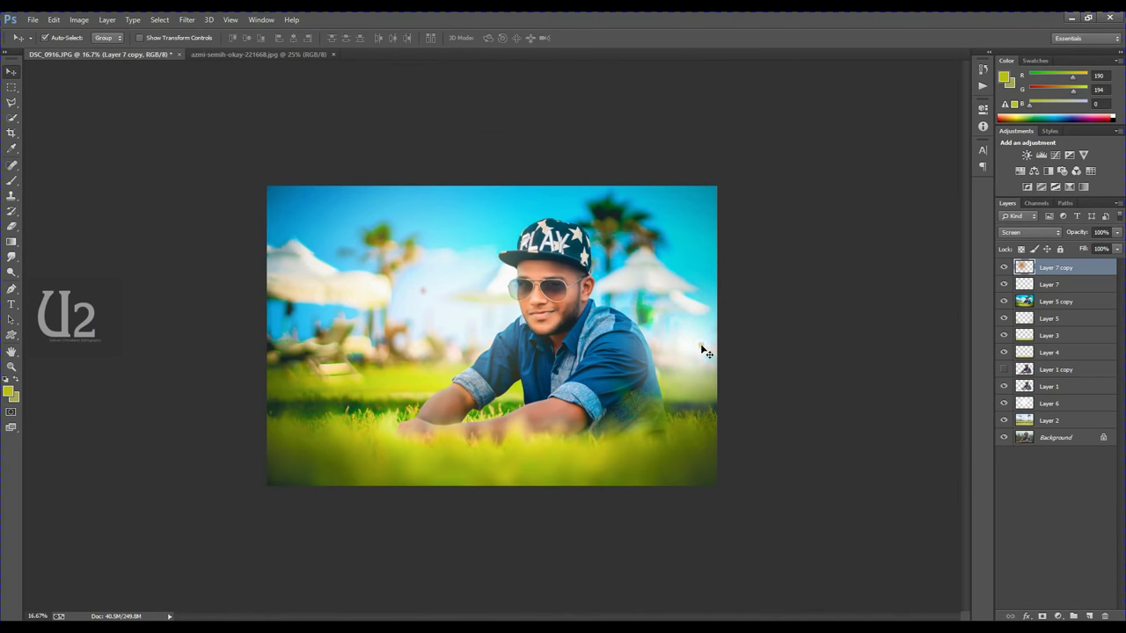
{"action": "left_click_drag", "start_coordinate": [703, 352], "coordinate": [695, 356]}
{"action": "mouse_move", "coordinate": [502, 338]}
{"action": "left_mouse_down"}
{"action": "mouse_move", "coordinate": [529, 336]}
{"action": "mouse_move", "coordinate": [459, 347]}
{"action": "left_mouse_up"}
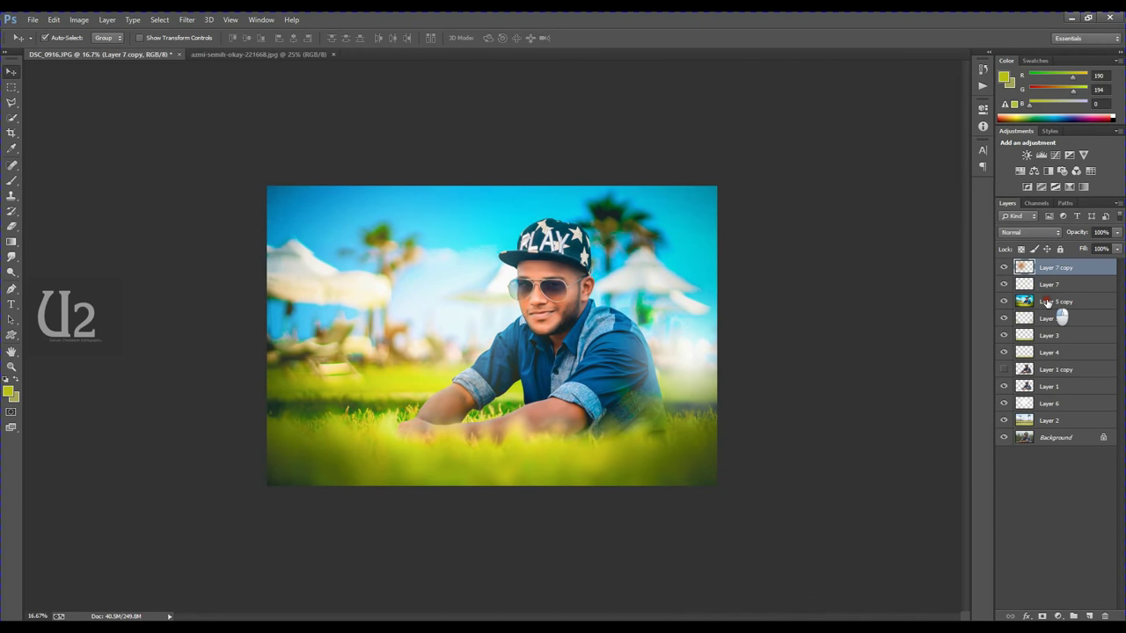
Step: Select Layer 5 copy, pick the Burn tool, and zoom in on the man's face
{"action": "left_click", "coordinate": [1058, 301]}
{"action": "left_click", "coordinate": [11, 272]}
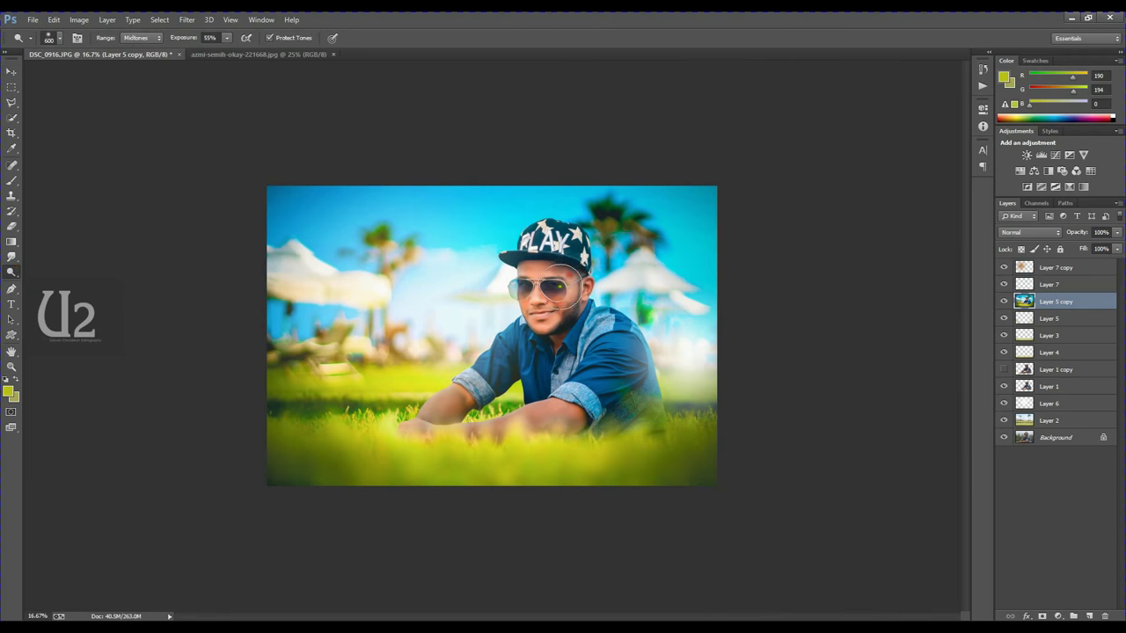
{"action": "key", "text": "v"}
{"action": "key", "text": "ctrl+0"}
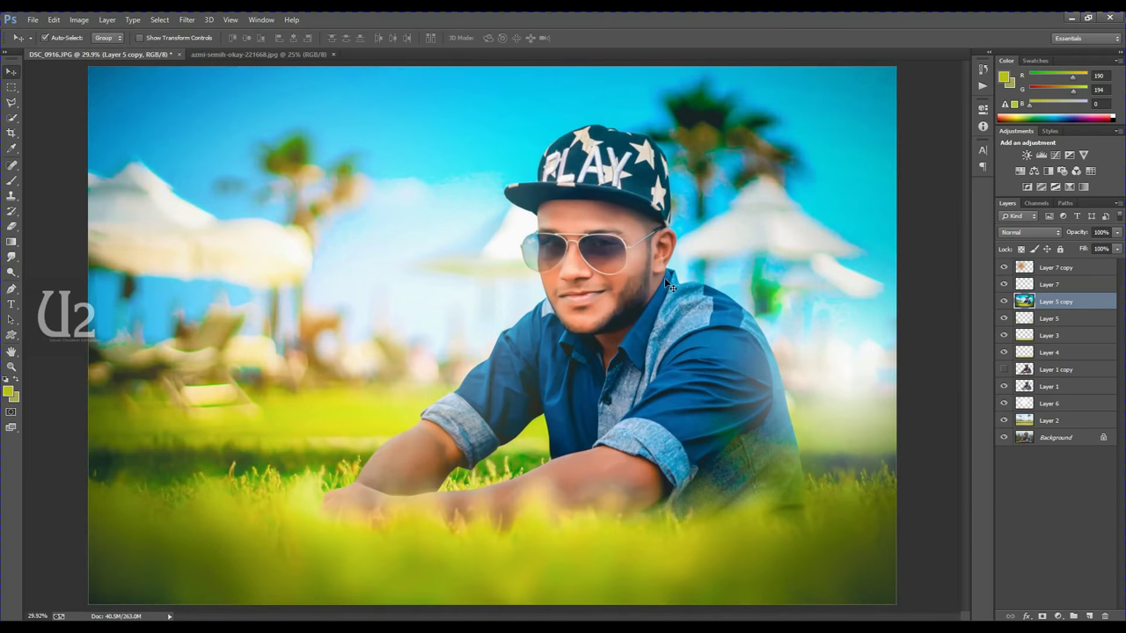
{"action": "key", "text": "ctrl+plus"}
{"action": "key", "text": "o"}
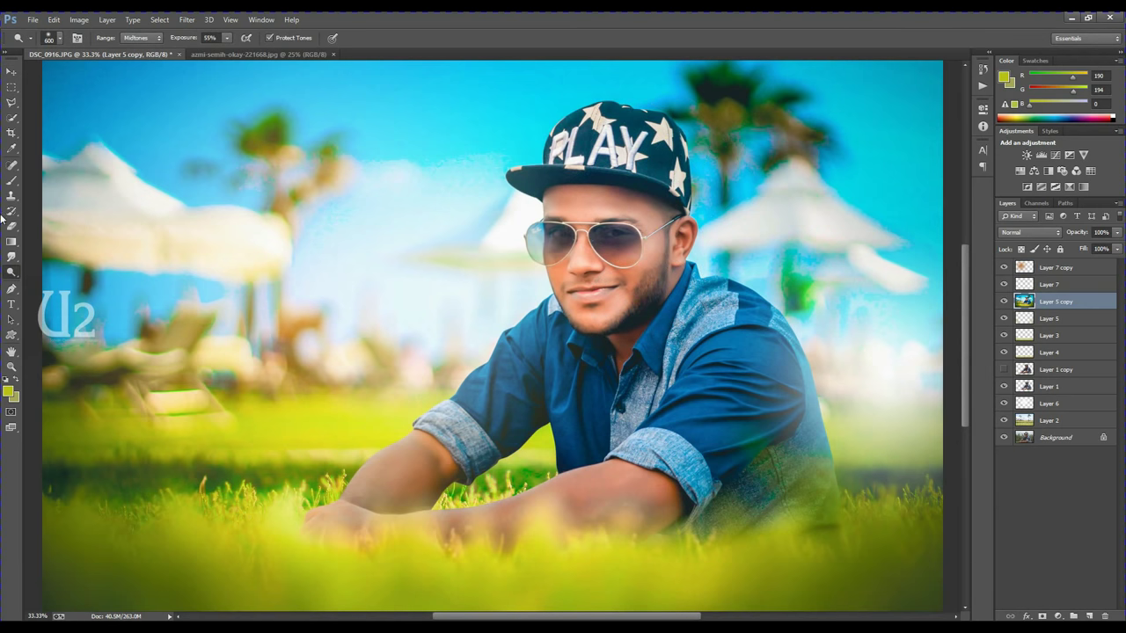
{"action": "right_click", "coordinate": [13, 275]}
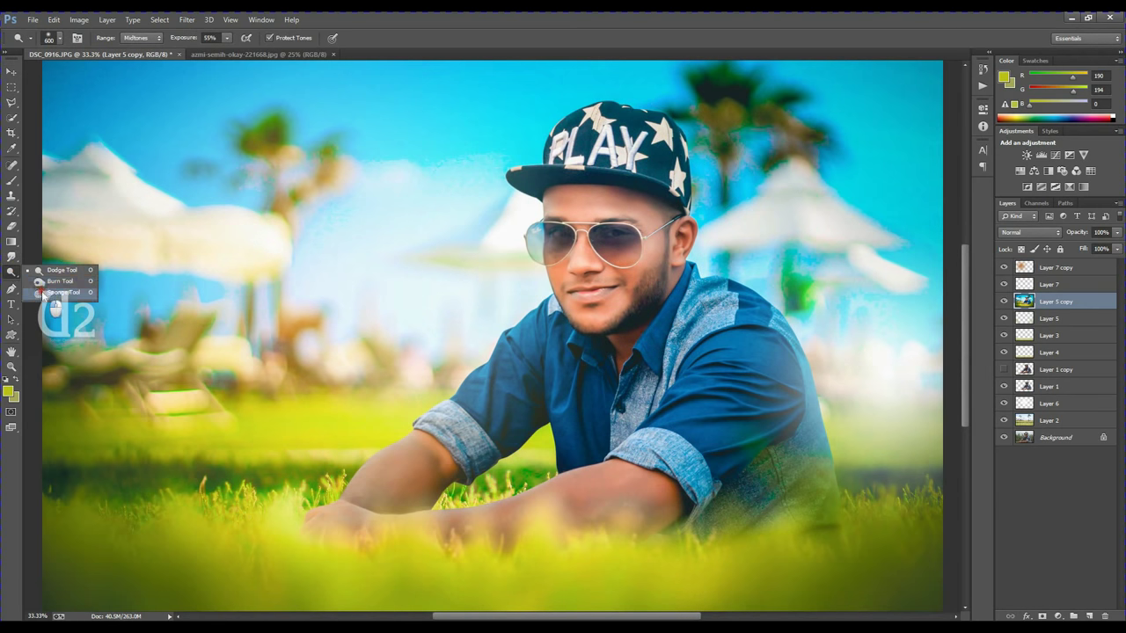
{"action": "left_click", "coordinate": [52, 288]}
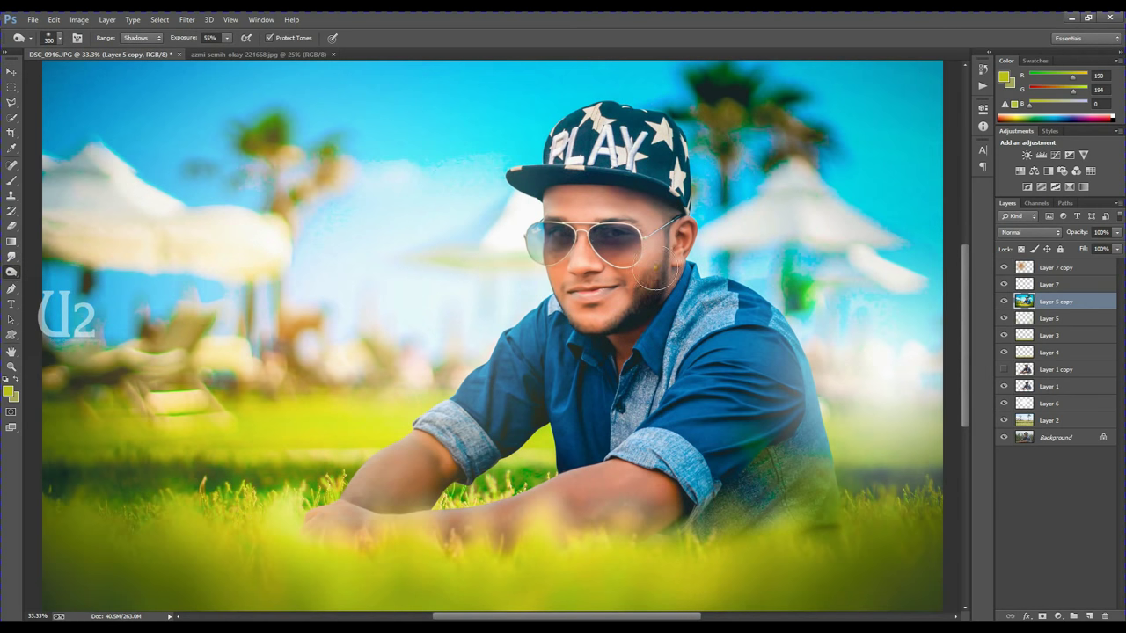
{"action": "key", "text": "ctrl+plus"}
{"action": "scroll", "coordinate": [651, 266], "scroll_direction": "right", "scroll_amount": 4}
{"action": "key", "text": "ctrl+plus"}
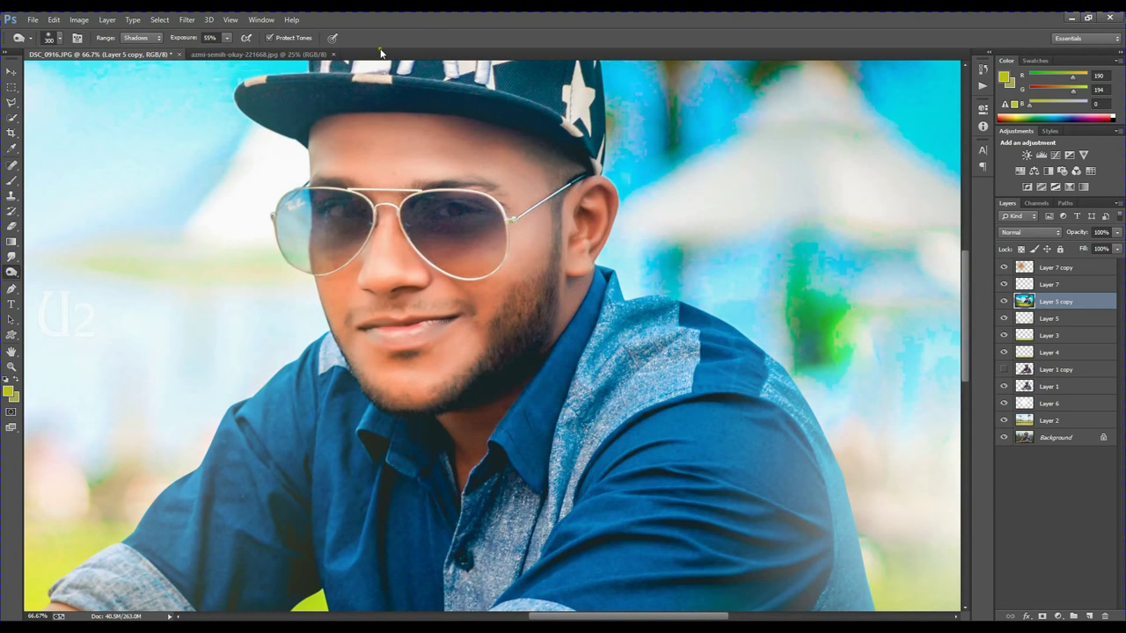
Step: Burn the midtones with a 125 brush along the temple, beard jawline and chin
{"action": "left_click", "coordinate": [136, 37]}
{"action": "left_click", "coordinate": [132, 59]}
{"action": "key", "text": "bracketleft"}
{"action": "key", "text": "bracketleft"}
{"action": "key", "text": "bracketleft"}
{"action": "key", "text": "bracketleft"}
{"action": "key", "text": "bracketleft"}
{"action": "key", "text": "bracketleft"}
{"action": "key", "text": "bracketleft"}
{"action": "key", "text": "bracketleft"}
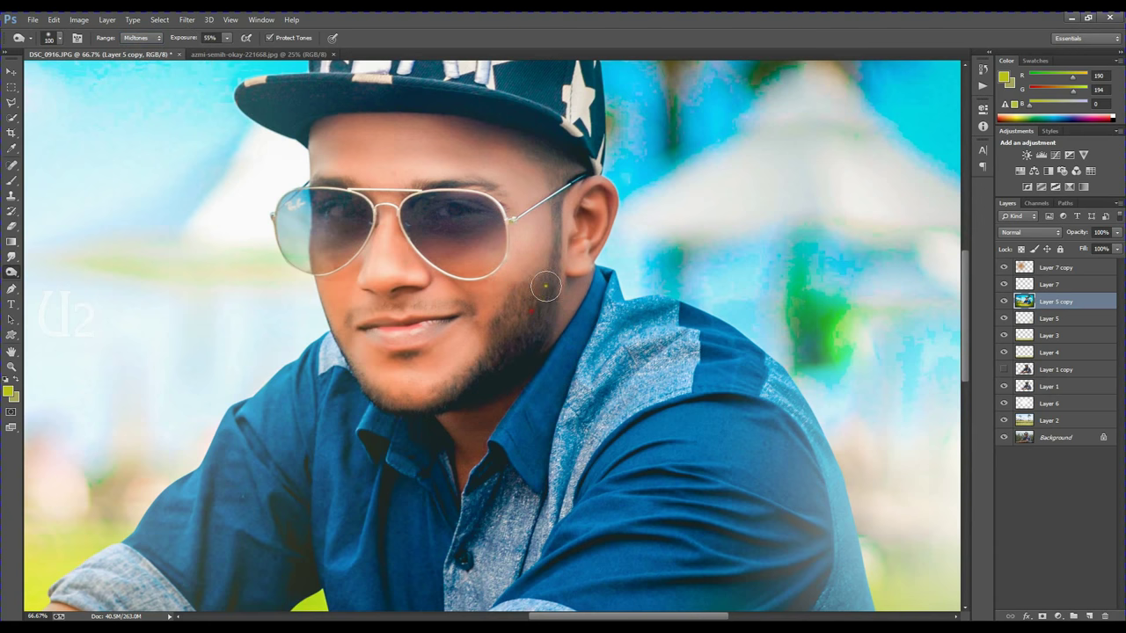
{"action": "left_click_drag", "start_coordinate": [552, 259], "coordinate": [556, 220]}
{"action": "left_click_drag", "start_coordinate": [516, 302], "coordinate": [477, 402]}
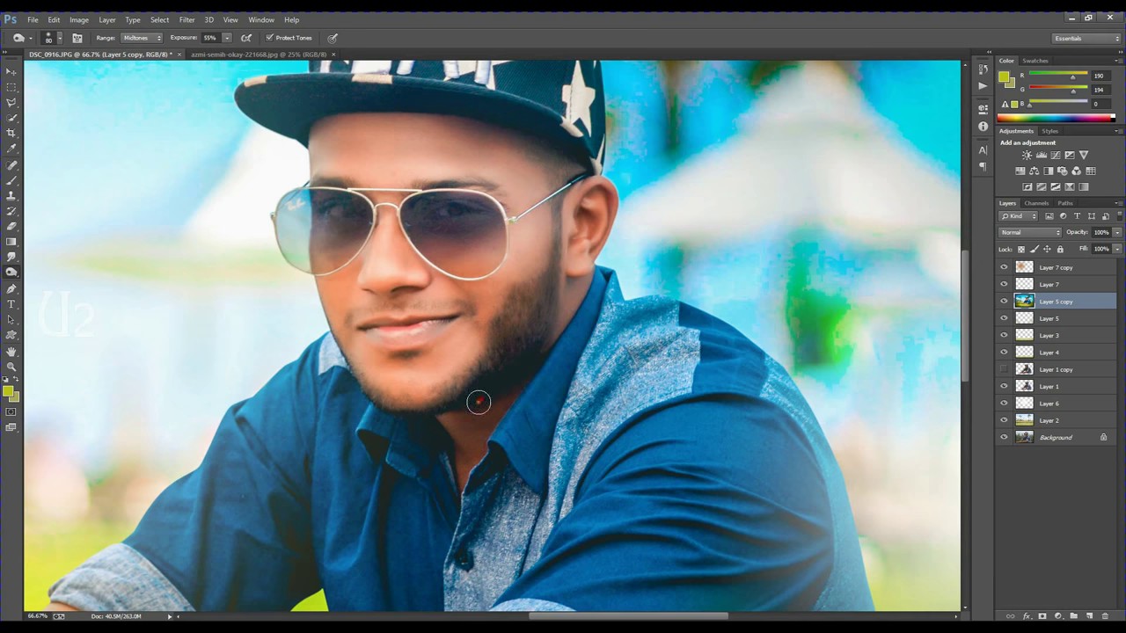
{"action": "left_click_drag", "start_coordinate": [414, 402], "coordinate": [367, 395]}
{"action": "key", "text": "v"}
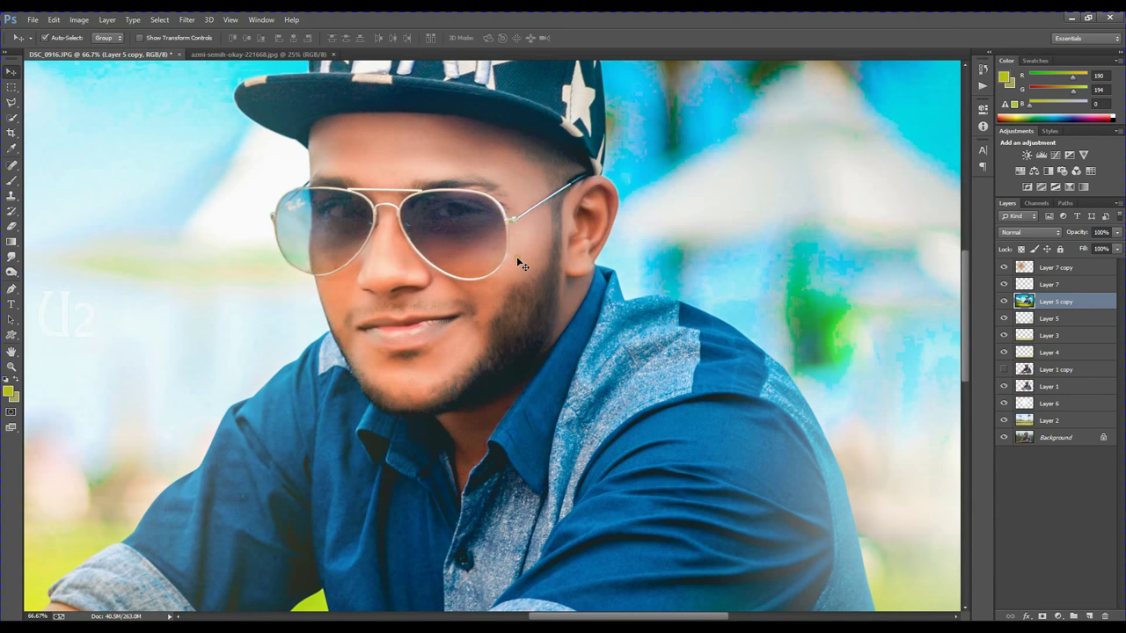
{"action": "key", "text": "ctrl+0"}
{"action": "key", "text": "ctrl+minus"}
{"action": "key", "text": "ctrl+minus"}
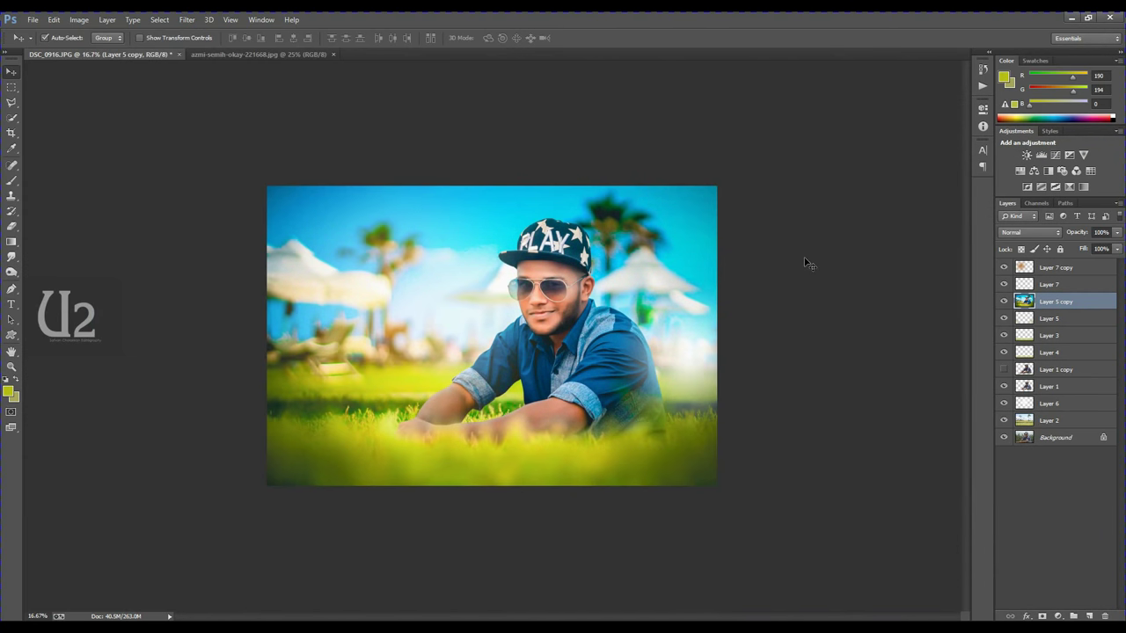
Step: Check the image at 25% and 16.7%, then nudge the white Layer 7 glow slightly right
{"action": "key", "text": "ctrl+plus"}
{"action": "key", "text": "ctrl+plus"}
{"action": "key", "text": "ctrl+minus"}
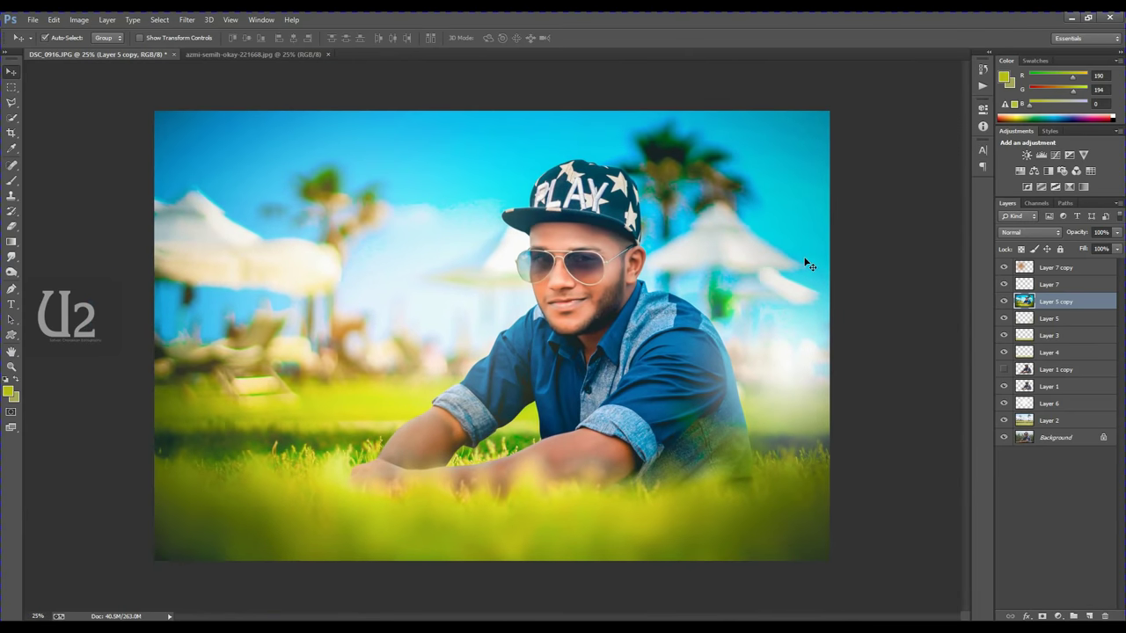
{"action": "key", "text": "ctrl+minus"}
{"action": "mouse_move", "coordinate": [695, 352]}
{"action": "left_mouse_down"}
{"action": "mouse_move", "coordinate": [714, 352]}
{"action": "mouse_move", "coordinate": [702, 350]}
{"action": "left_mouse_up"}
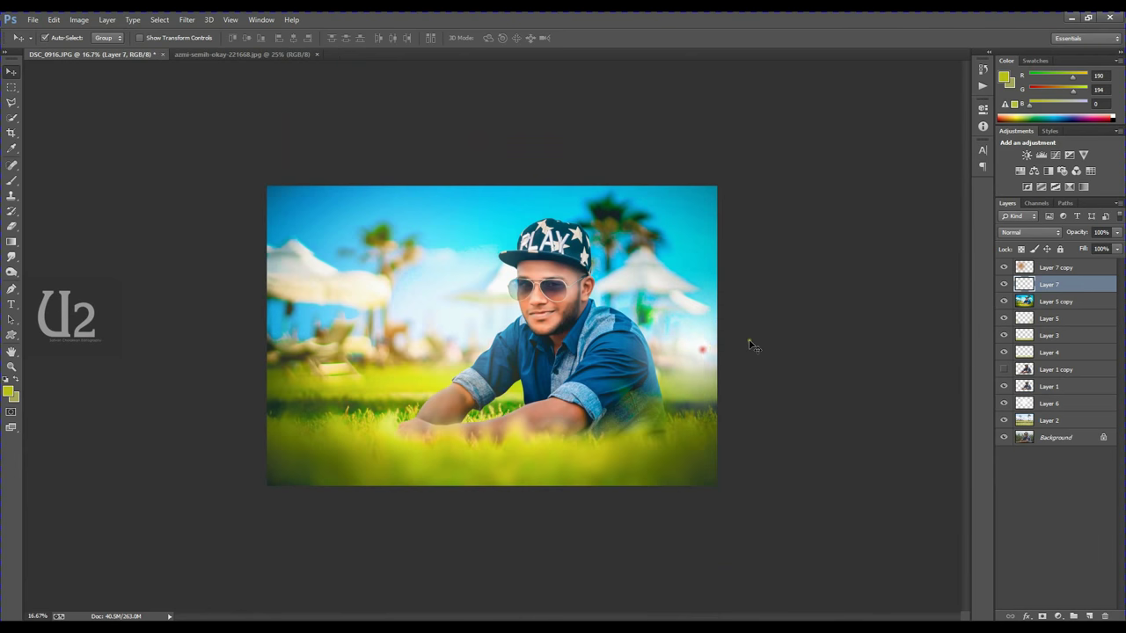